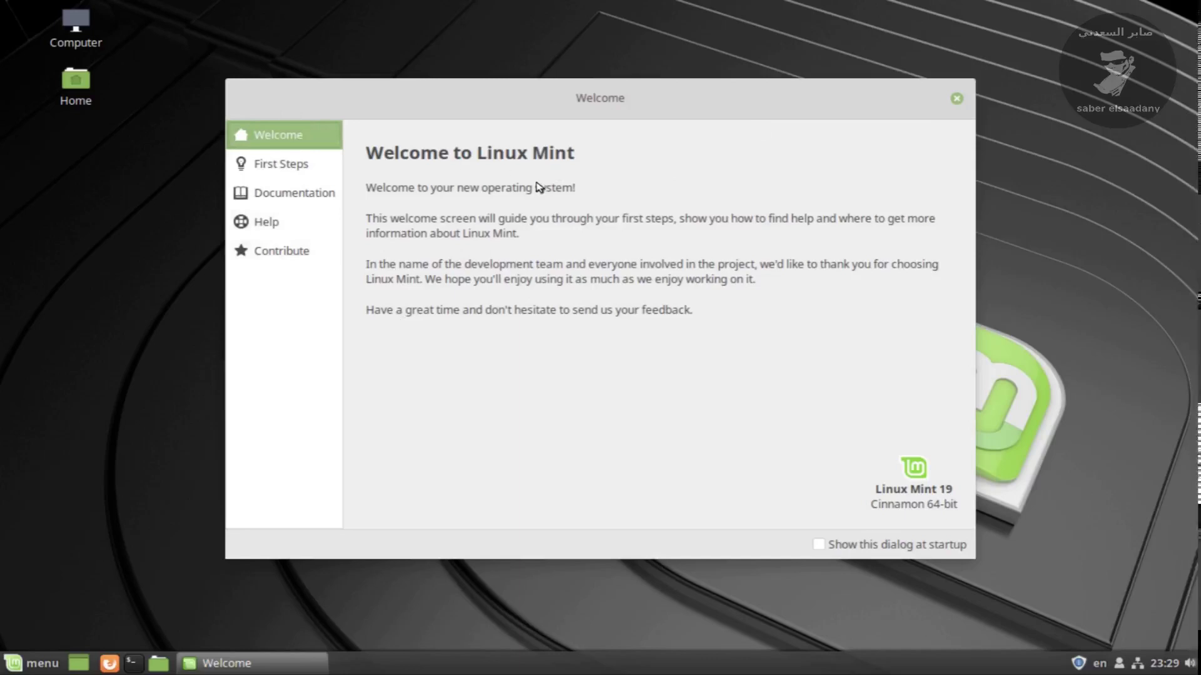
# Step: Look through the First Steps, Documentation and Help sections of the Welcome window, returning to First Steps
pyautogui.click(275, 165)
pyautogui.click(287, 199)
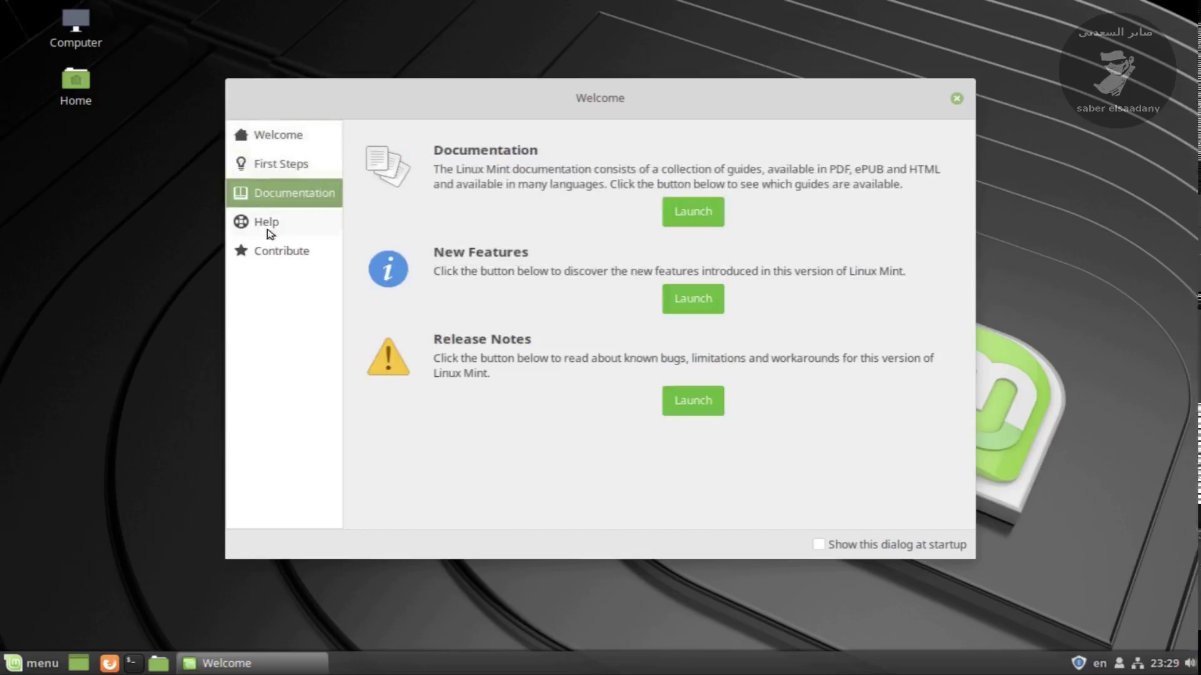
pyautogui.click(270, 225)
pyautogui.click(295, 167)
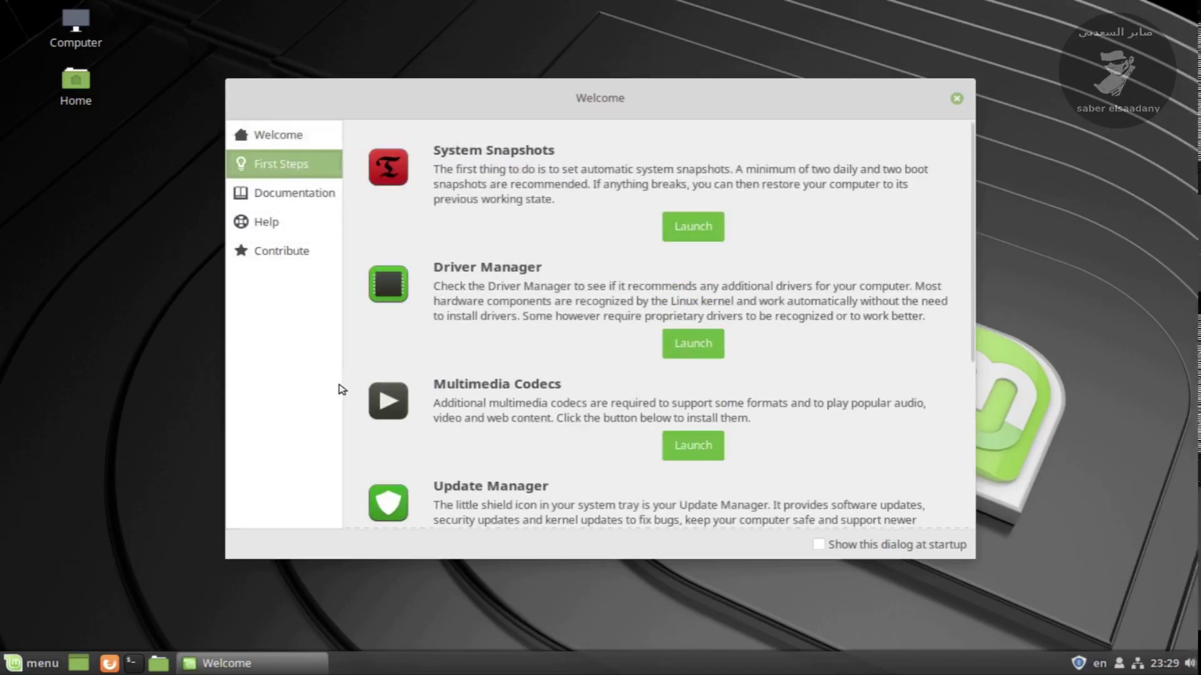
# Step: Leave the Welcome dialog switched off at startup and close it
pyautogui.click(825, 547)
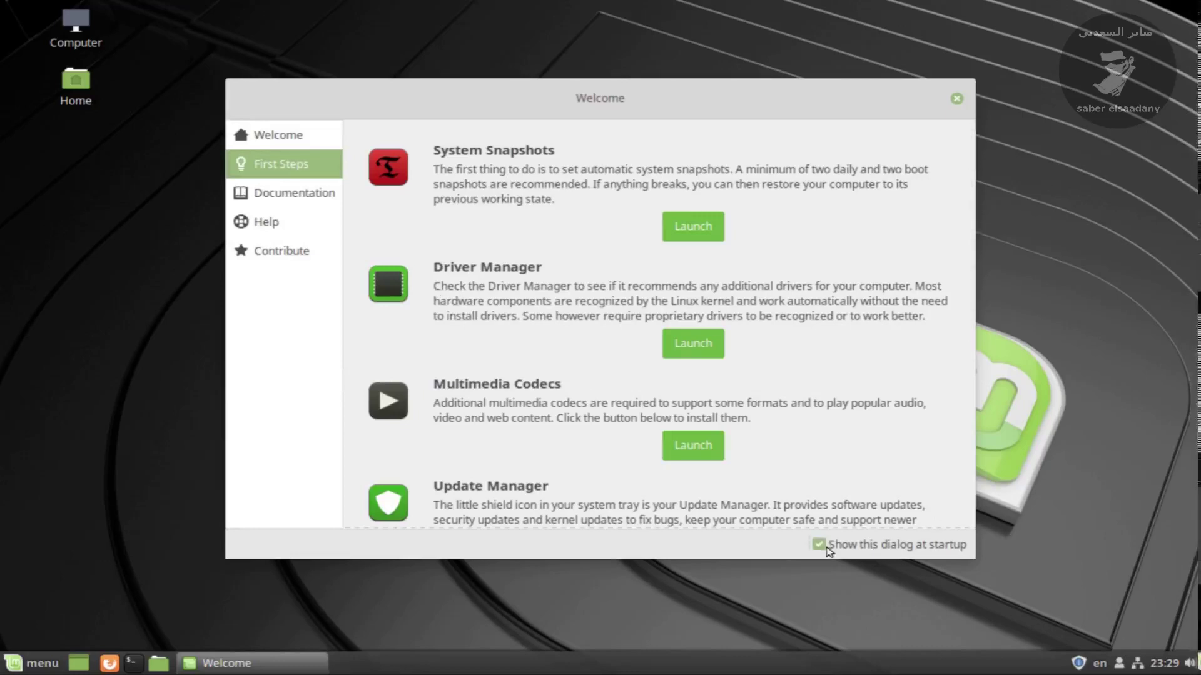
pyautogui.click(824, 546)
pyautogui.click(956, 99)
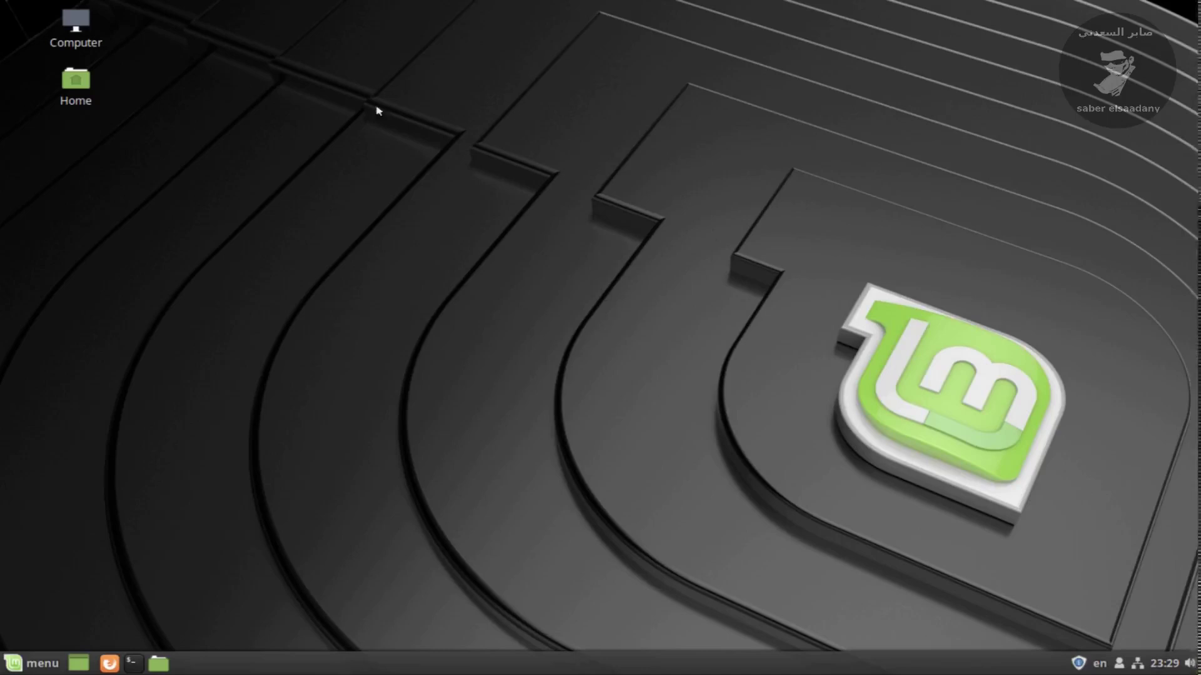
# Step: Examine the sound, calendar, network, user and keyboard layout applets in the system tray
pyautogui.click(1188, 666)
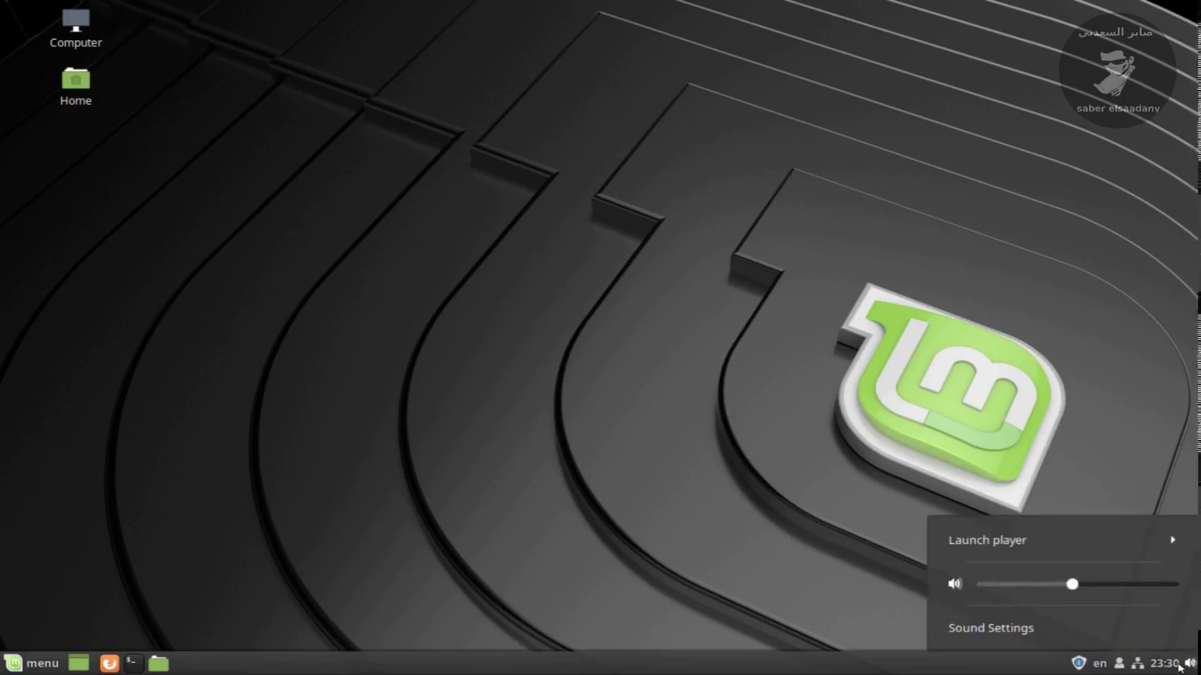
pyautogui.click(1159, 666)
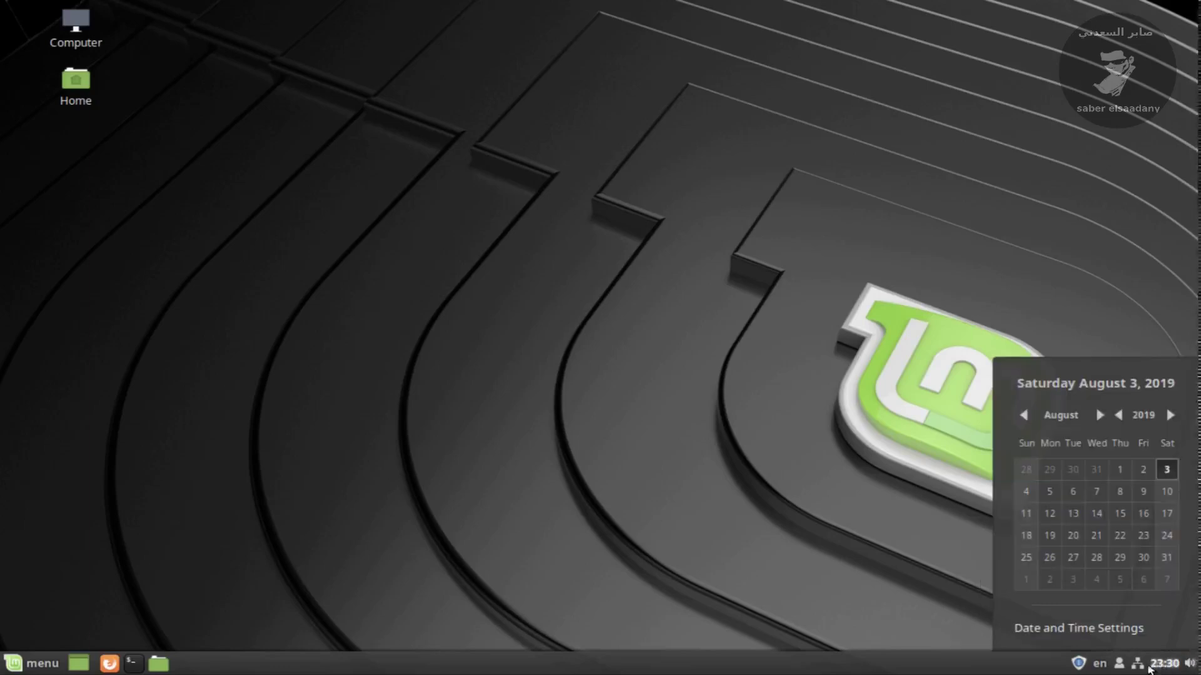
pyautogui.click(1140, 669)
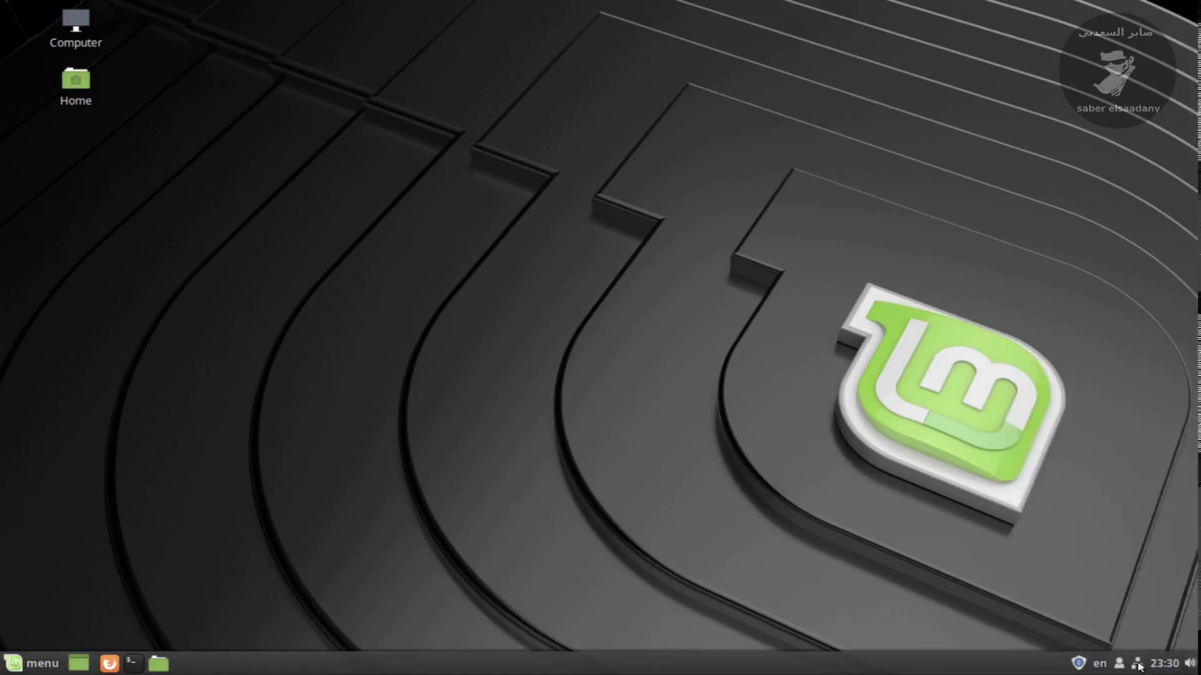
pyautogui.click(1137, 666)
pyautogui.click(1119, 666)
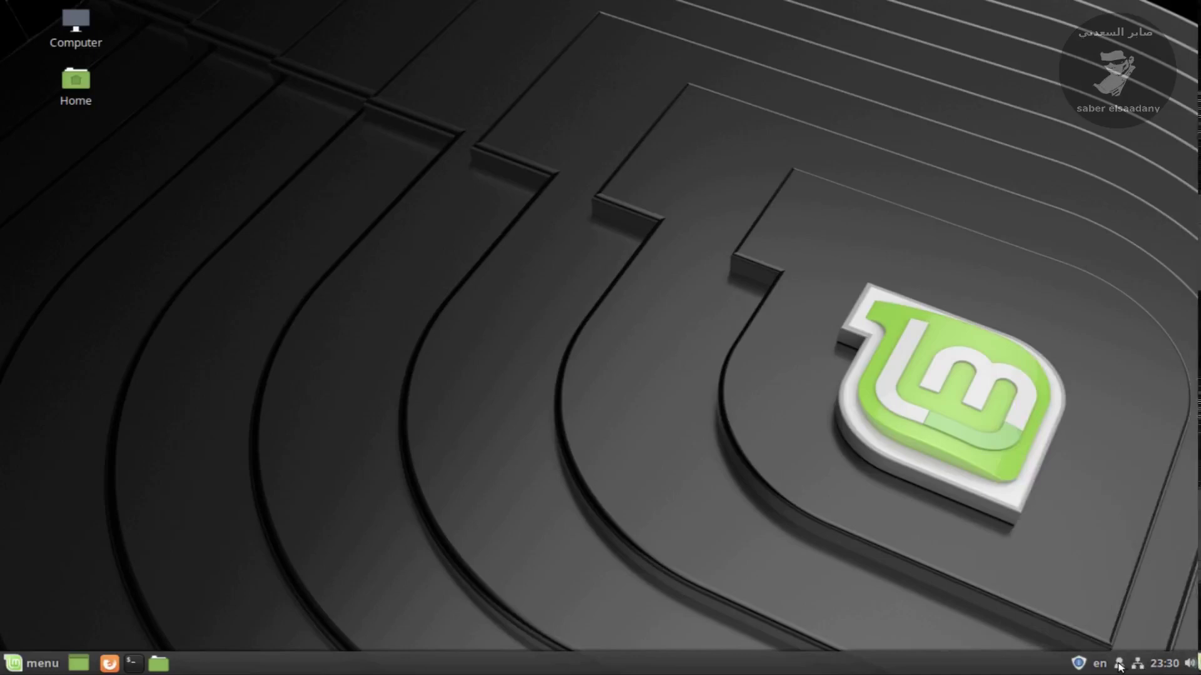
pyautogui.click(1104, 667)
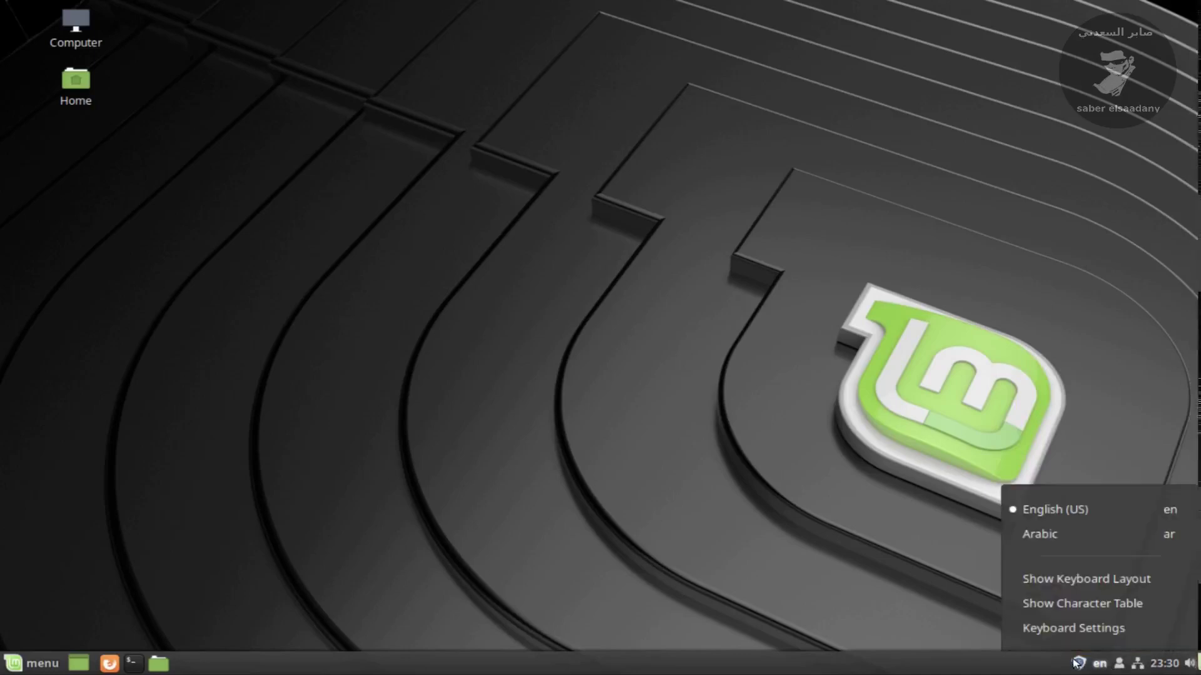
# Step: Open Update Manager to review the available updates, and close it without installing anything
pyautogui.click(1078, 665)
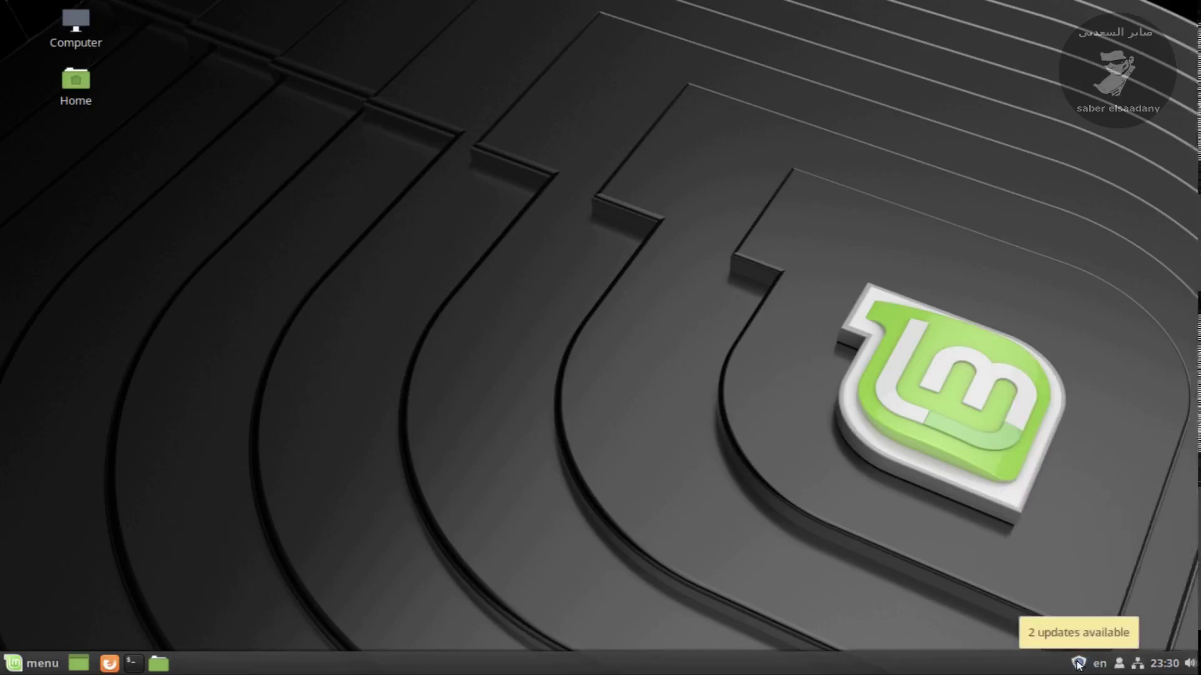
pyautogui.click(1078, 663)
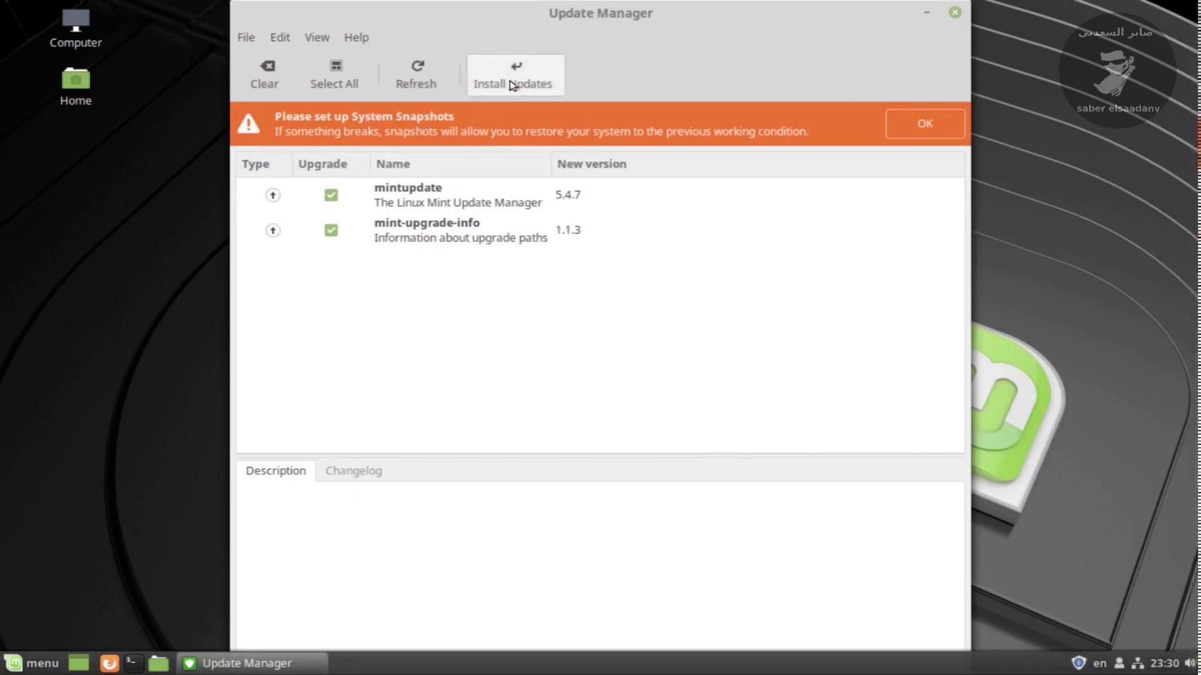
pyautogui.click(955, 12)
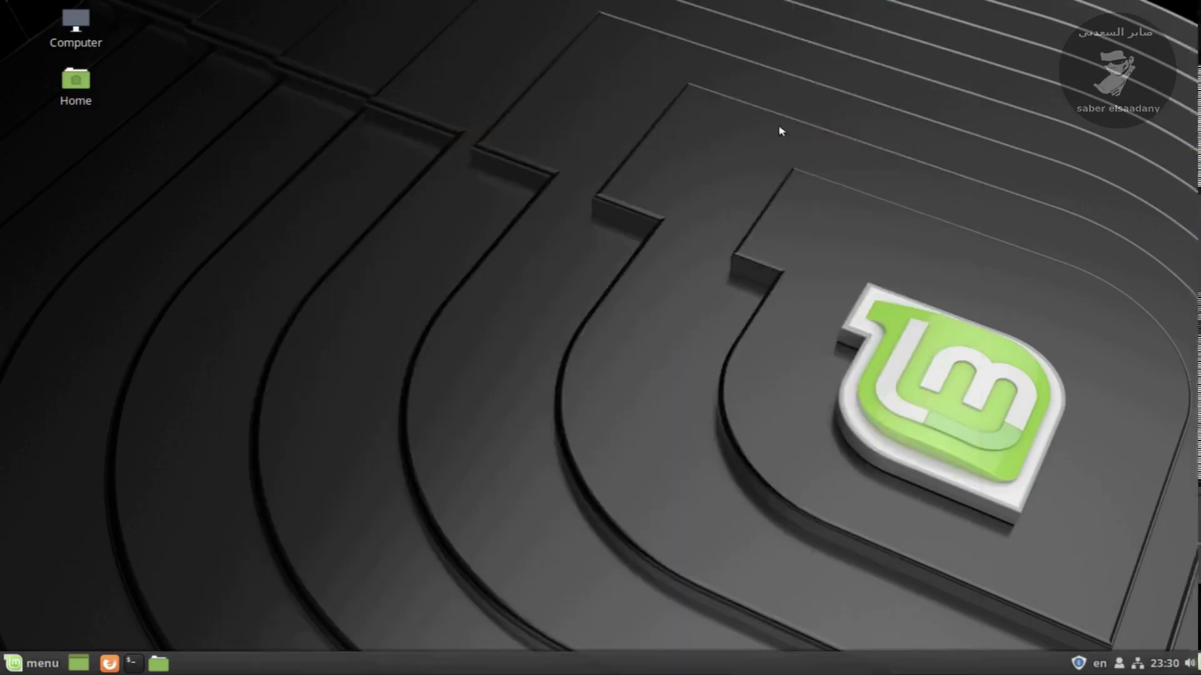
# Step: Examine the actions offered on the empty desktop, including those for creating a new document, and dismiss them
pyautogui.click(76, 79)
pyautogui.rightClick(553, 173)
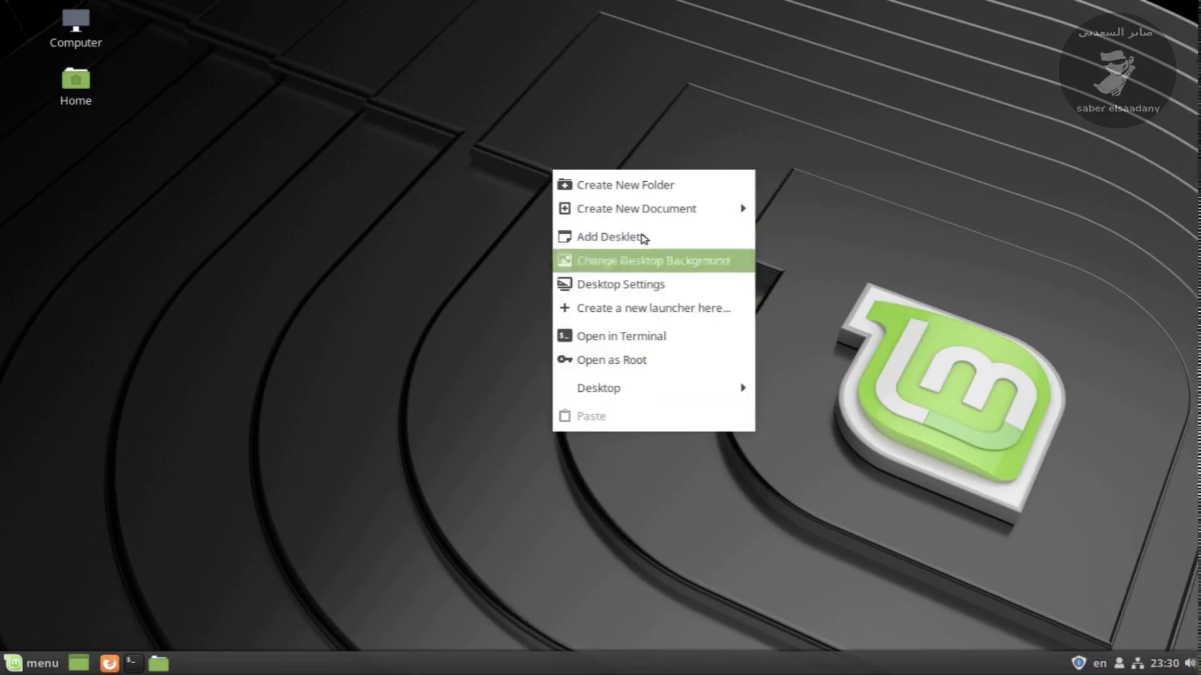
pyautogui.moveTo(634, 217)
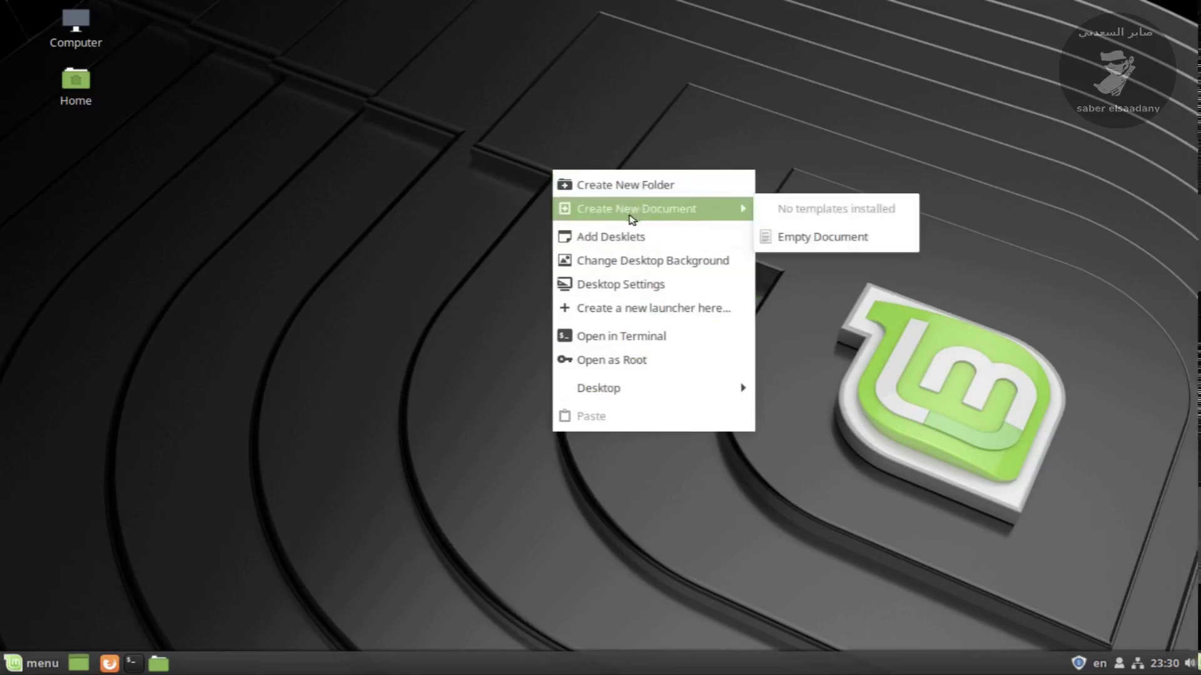
pyautogui.click(353, 368)
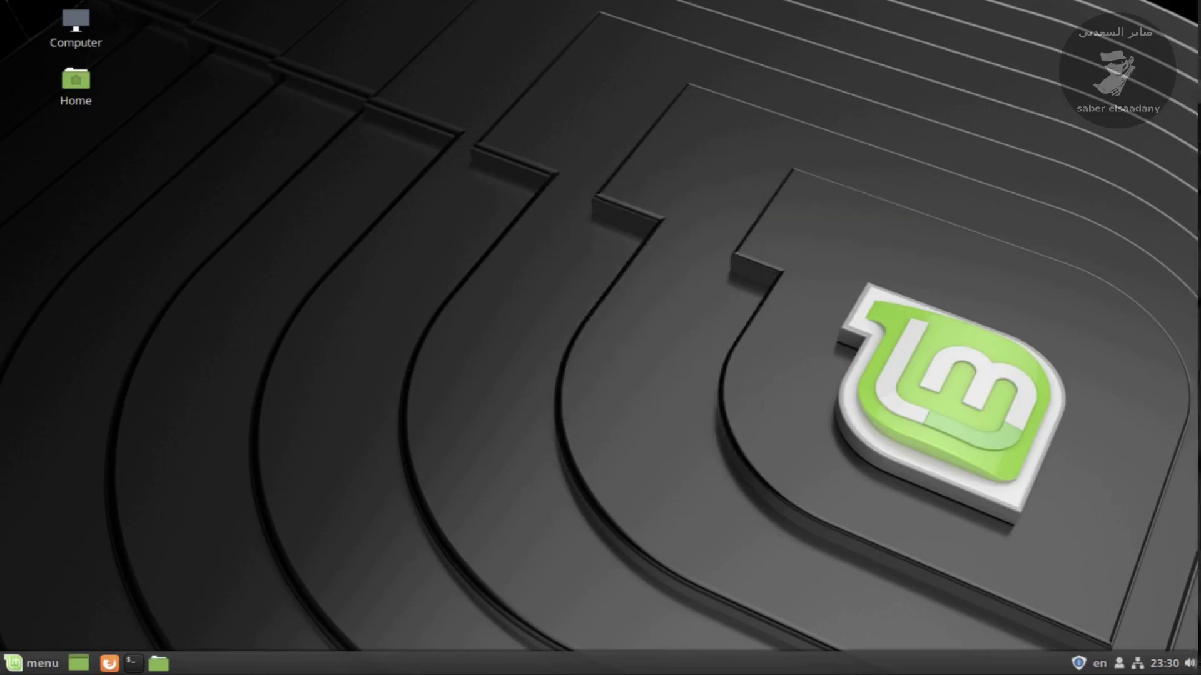
# Step: Open System Settings and move its window aside to expose the desktop
pyautogui.click(20, 665)
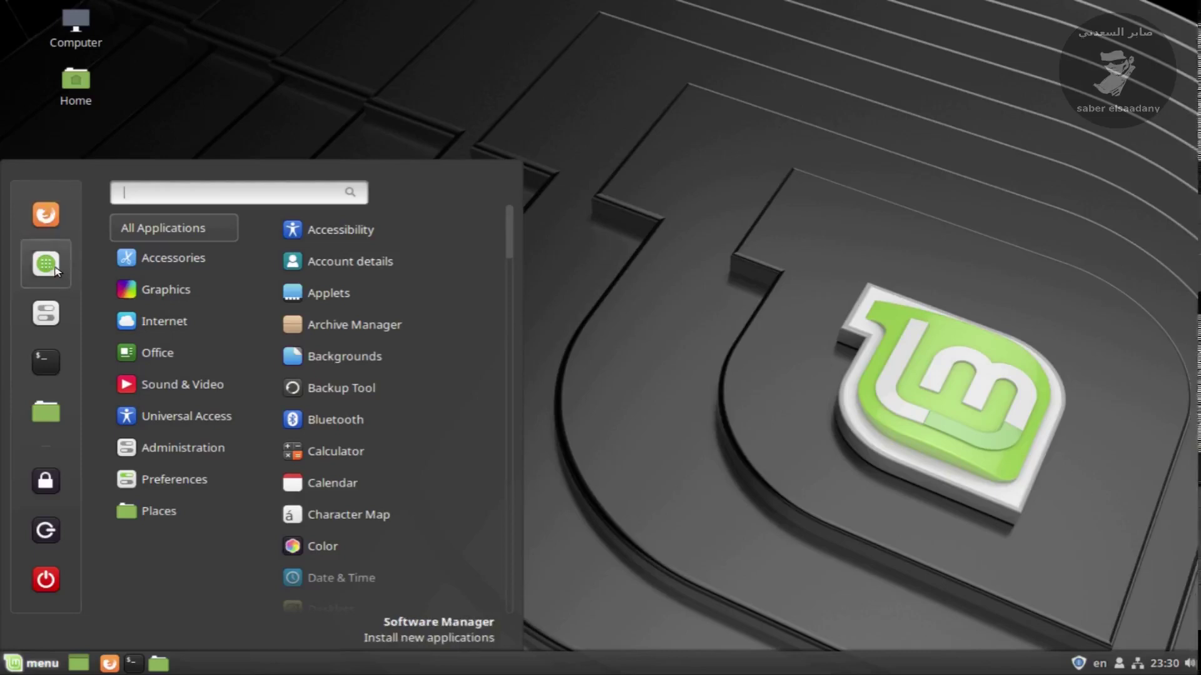
pyautogui.click(42, 316)
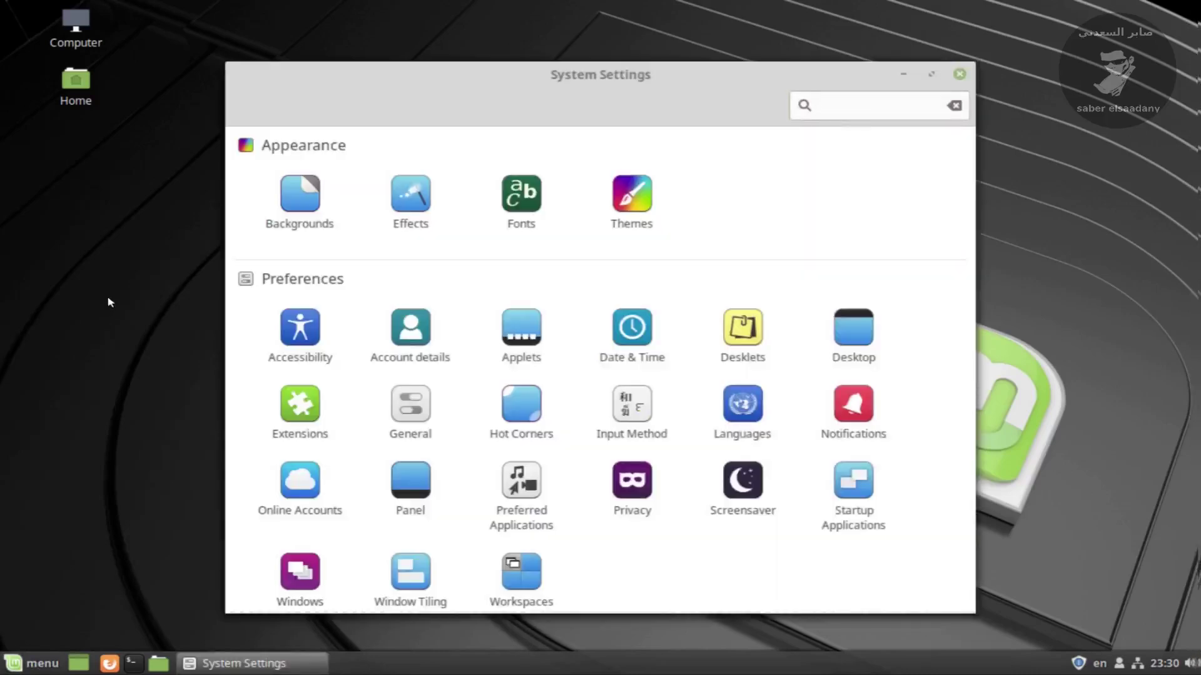
pyautogui.moveTo(322, 70); pyautogui.dragTo(640, 108)
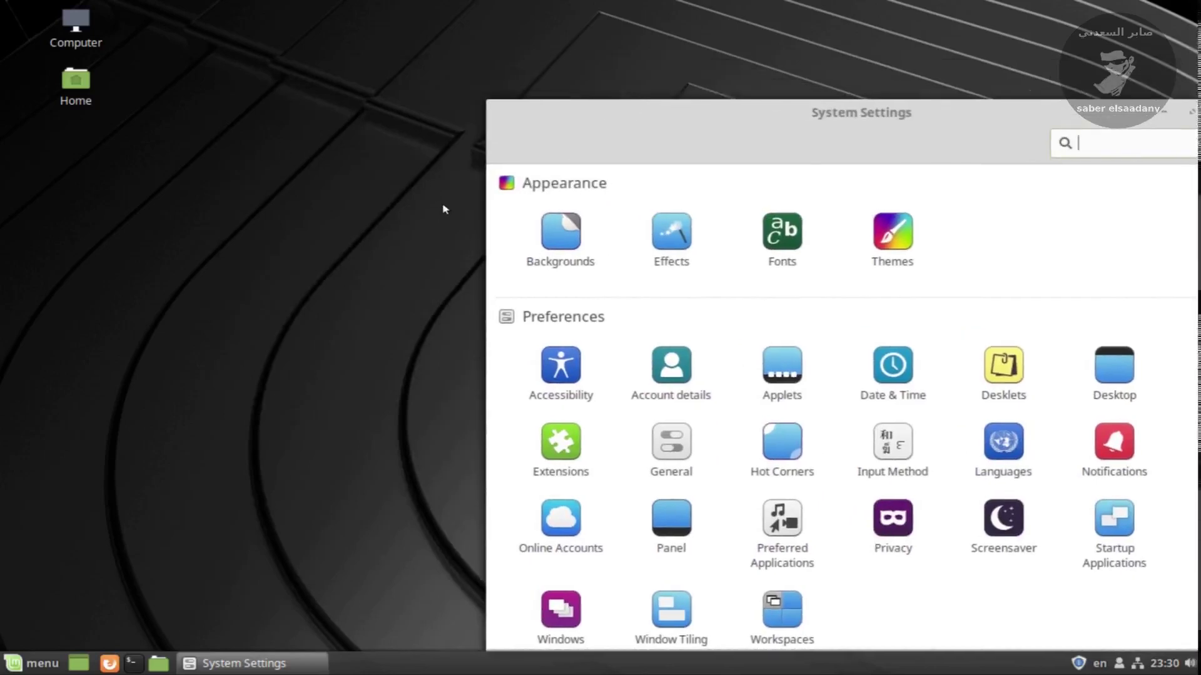
# Step: Set the desktop background to the 2000x1125 eDesigner image from the Linux Mint collection, and move the window to reveal it
pyautogui.click(565, 229)
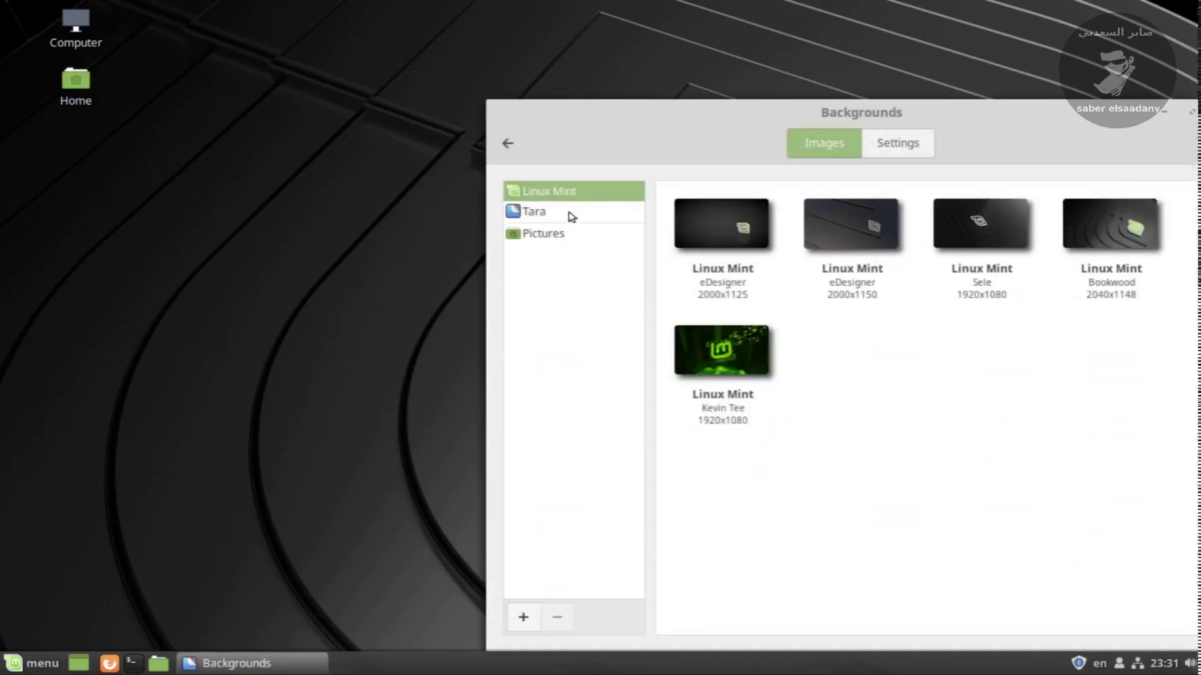
pyautogui.click(570, 214)
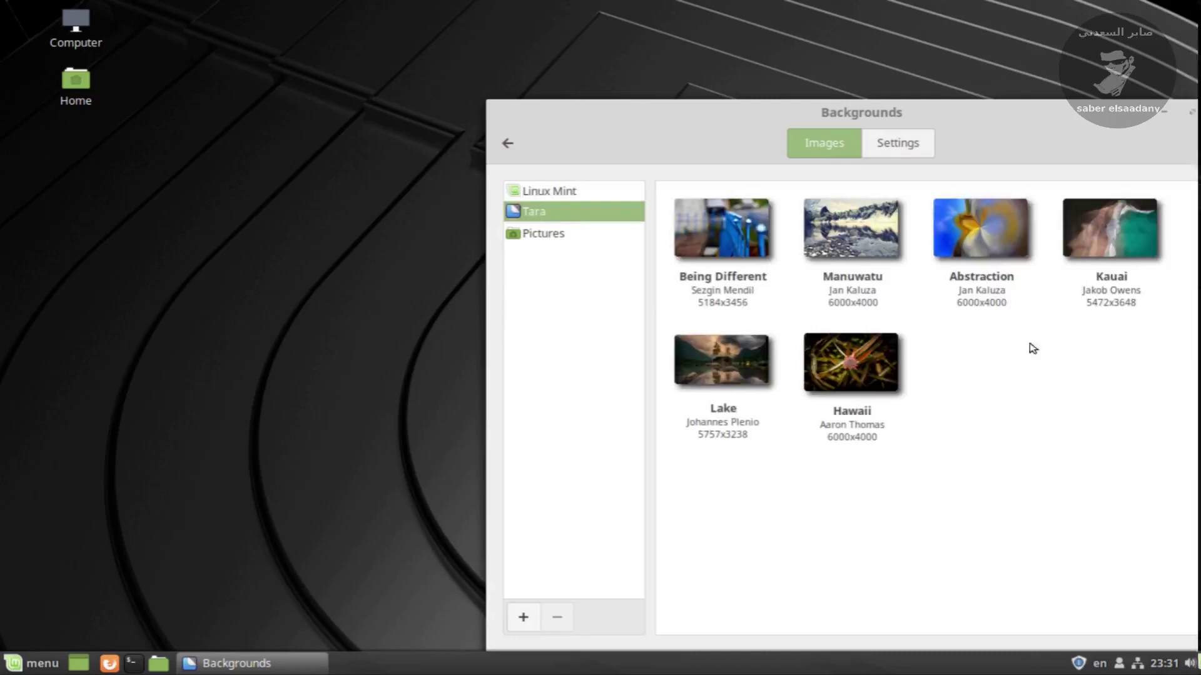
pyautogui.click(543, 192)
pyautogui.click(722, 229)
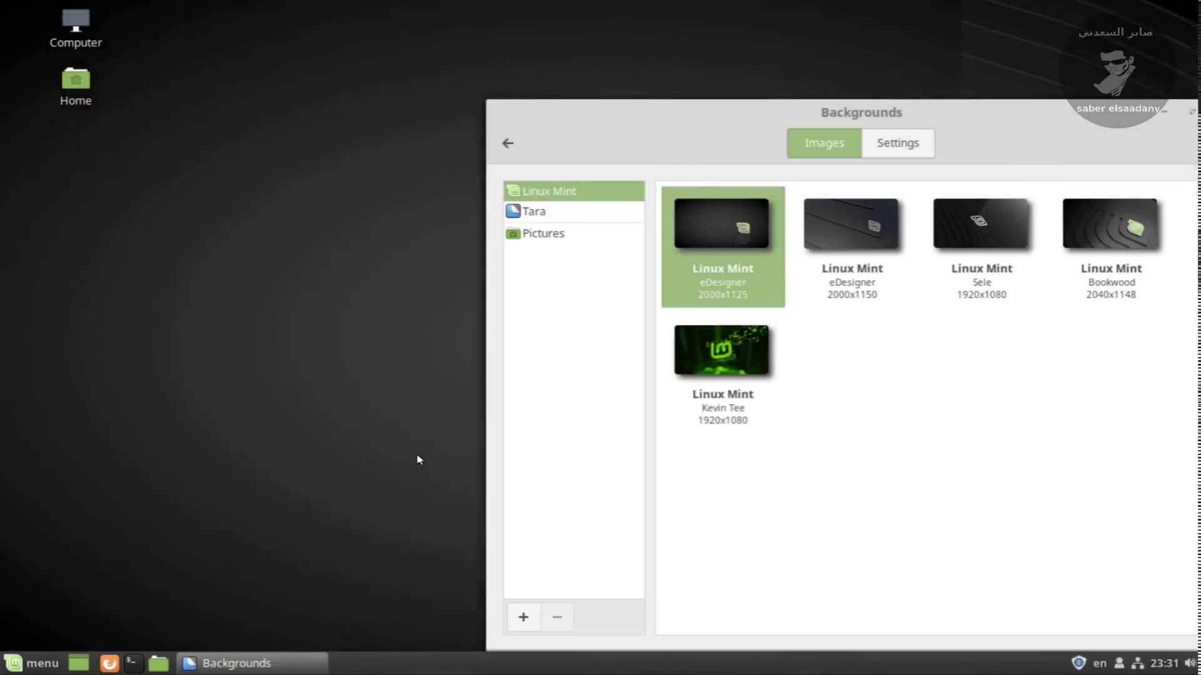
pyautogui.moveTo(862, 100); pyautogui.dragTo(513, 59)
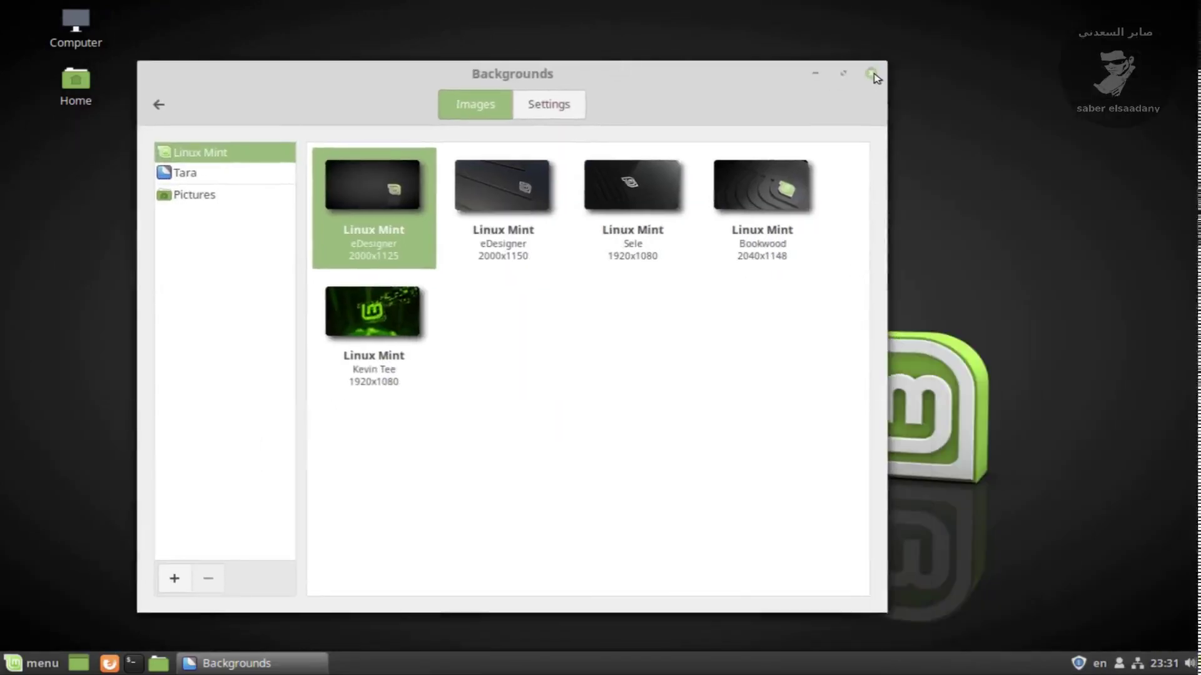
# Step: Return to the System Settings overview, open the Themes settings and reposition the window
pyautogui.click(160, 104)
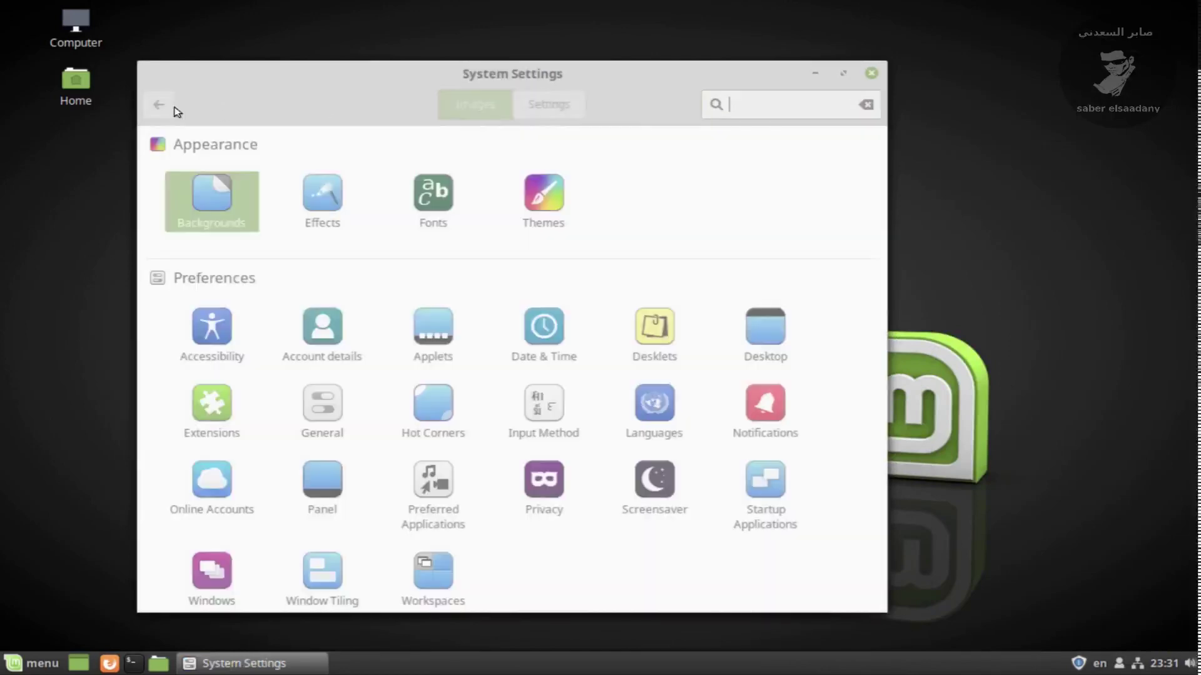
pyautogui.moveTo(676, 86); pyautogui.dragTo(776, 78)
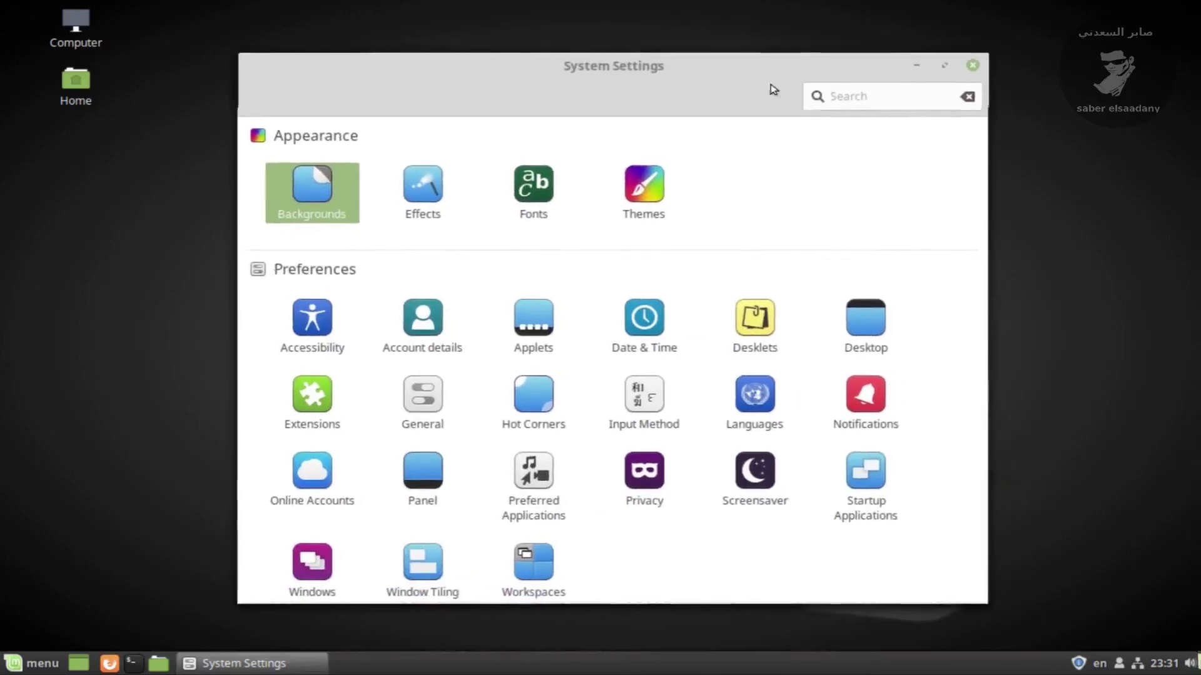
pyautogui.click(662, 191)
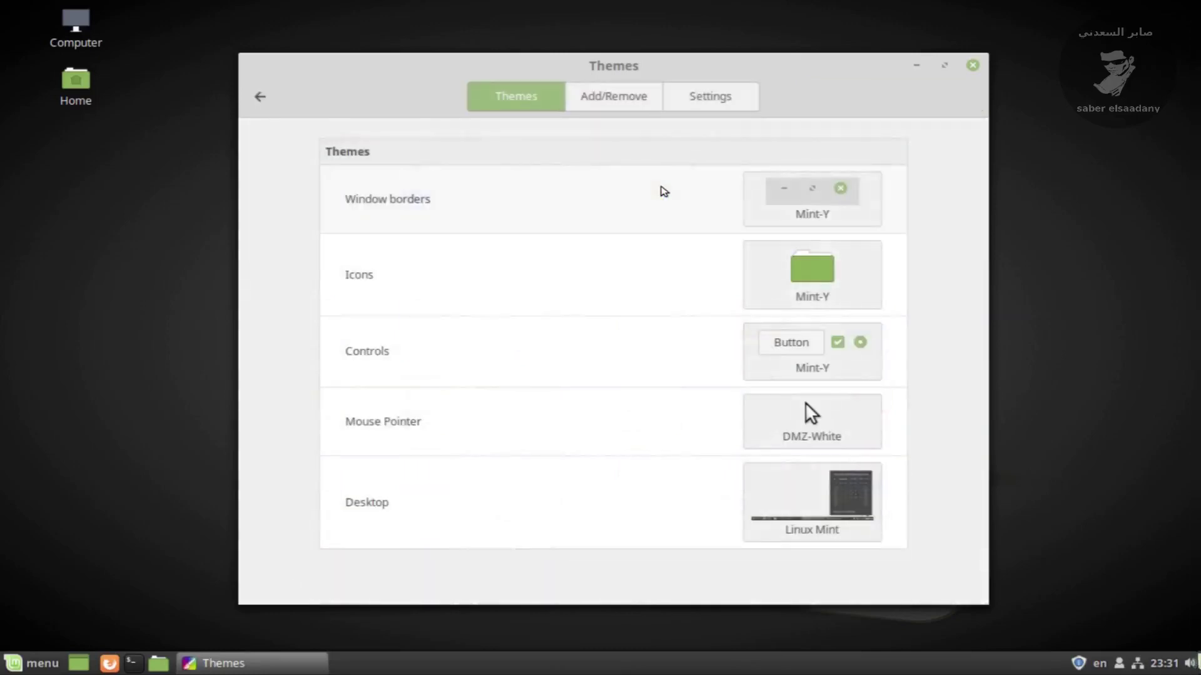
pyautogui.moveTo(673, 64); pyautogui.dragTo(796, 89)
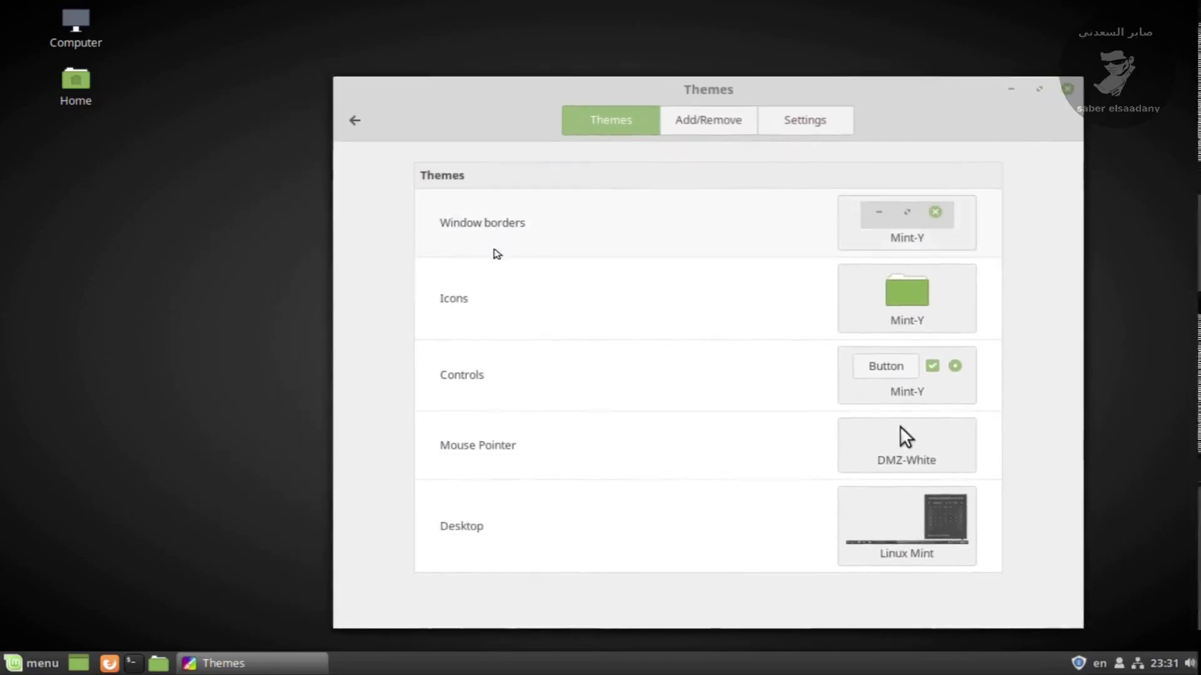
# Step: Open the Home folder and arrange its window and the Themes window so that both title bars can be seen
pyautogui.click(83, 87)
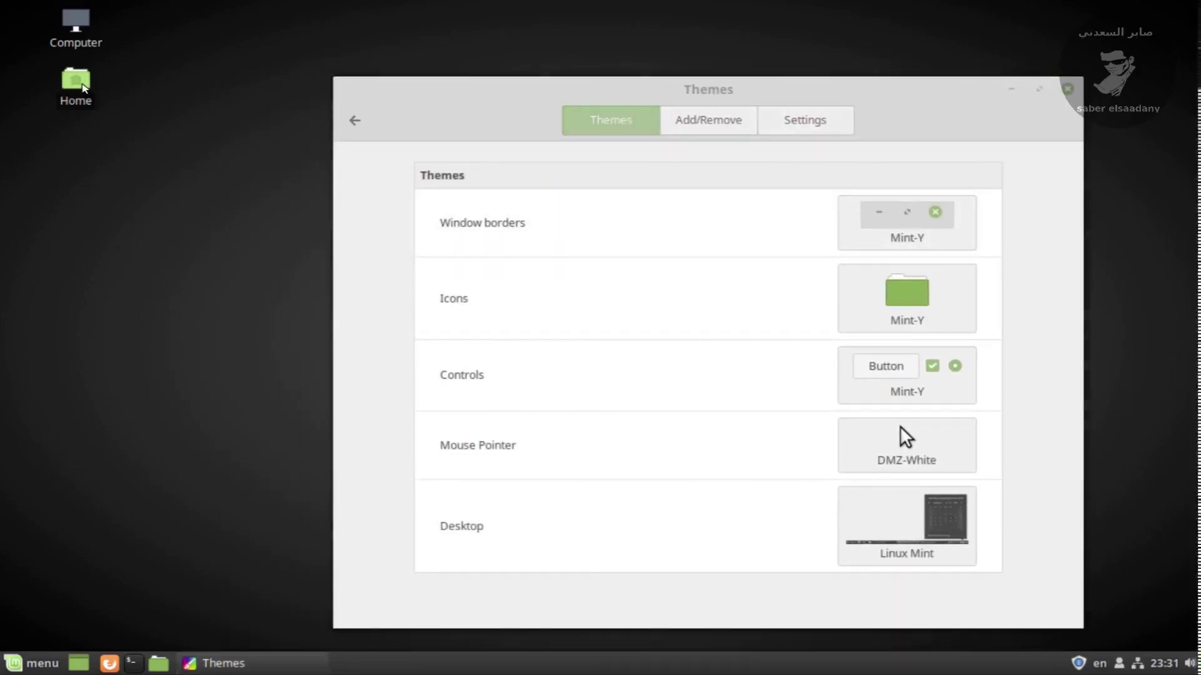
pyautogui.doubleClick(83, 88)
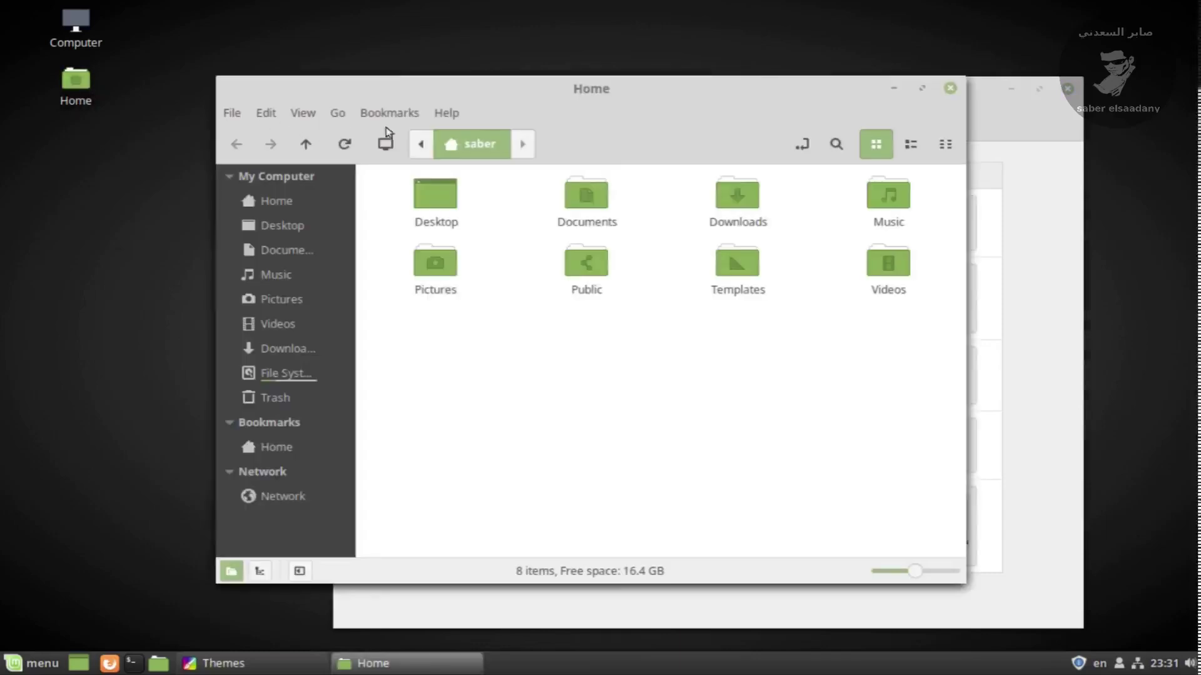
pyautogui.moveTo(482, 89); pyautogui.dragTo(263, 82)
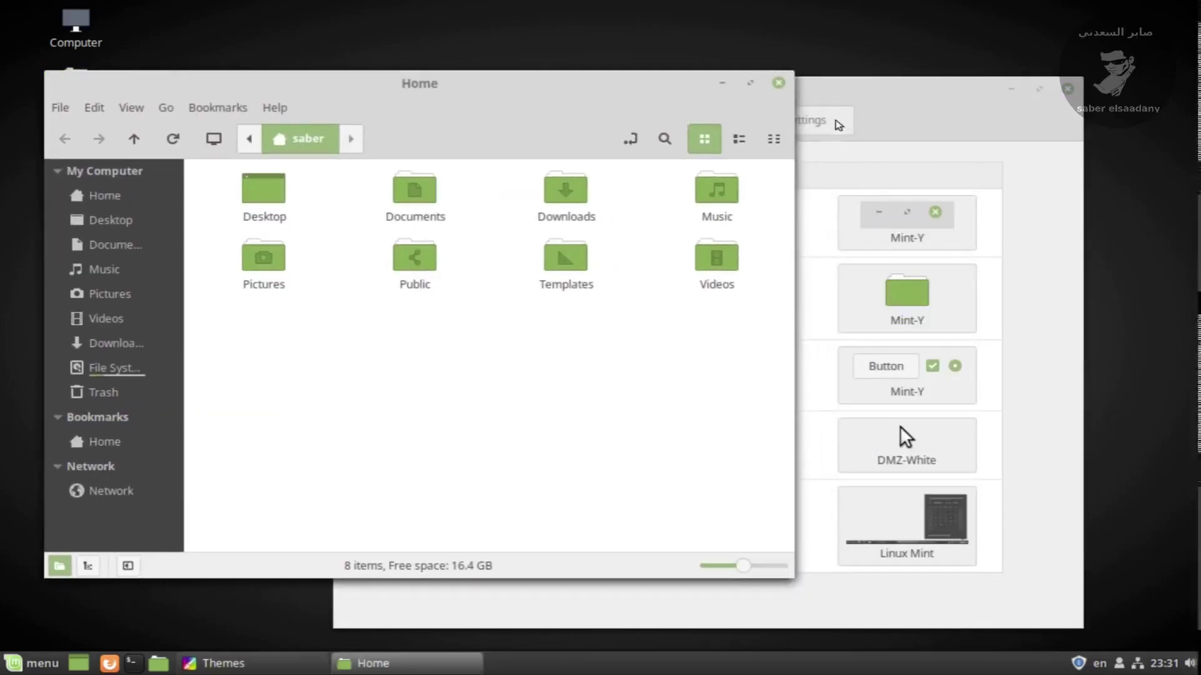
pyautogui.click(865, 98)
pyautogui.moveTo(865, 98); pyautogui.dragTo(896, 106)
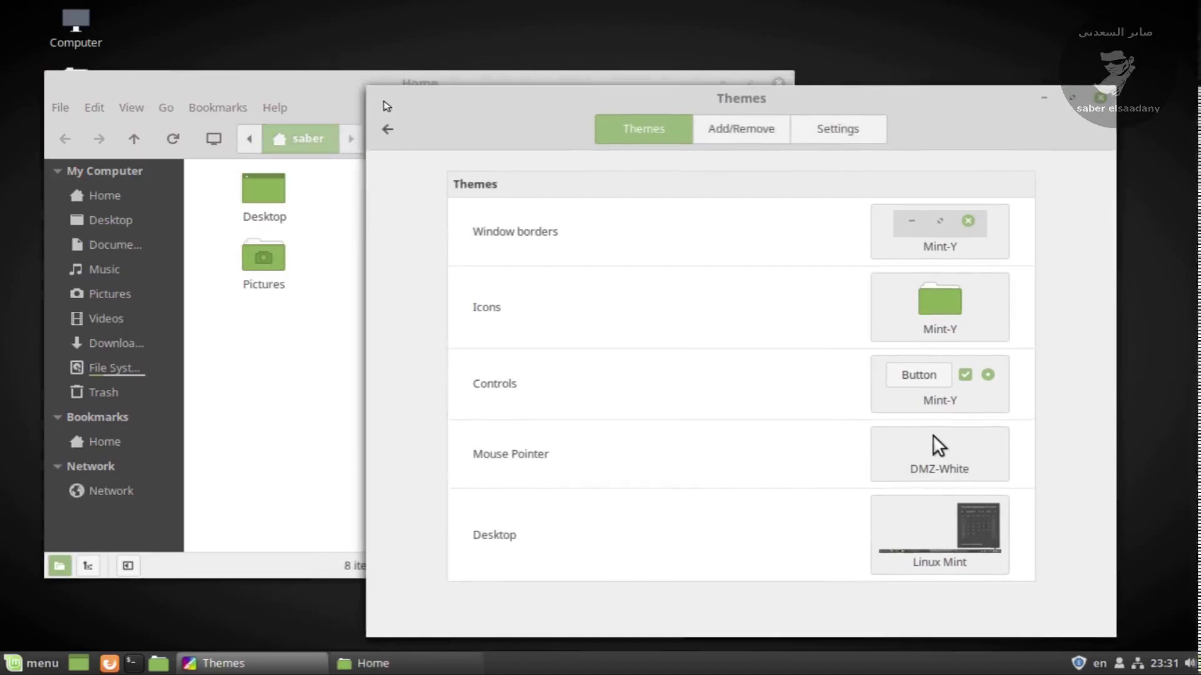
pyautogui.moveTo(407, 102); pyautogui.dragTo(397, 151)
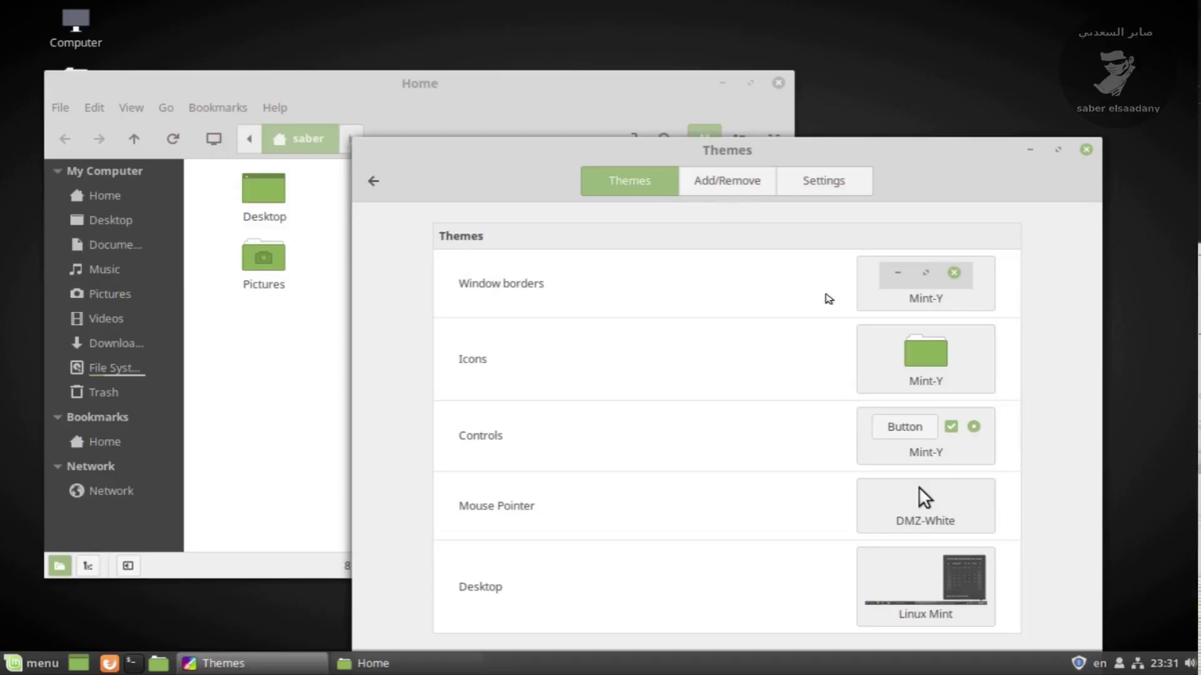
# Step: Set the window borders theme to Mint-Y-Dark after selecting Mint-Y for comparison
pyautogui.click(896, 283)
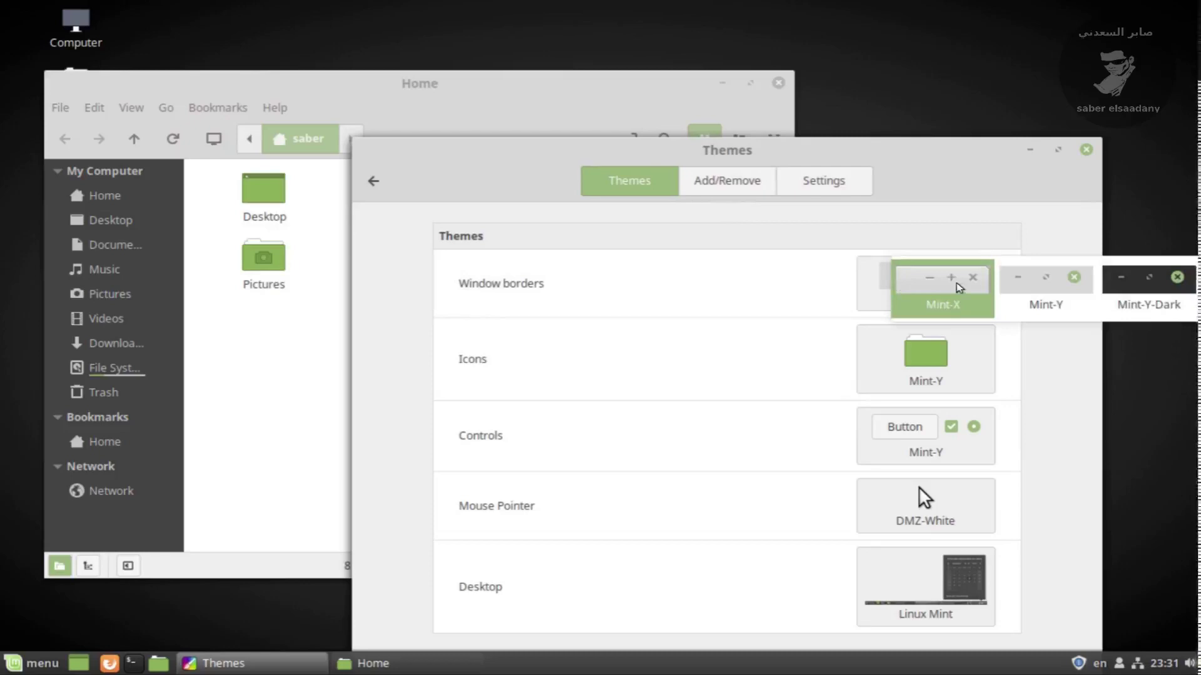
pyautogui.click(1066, 277)
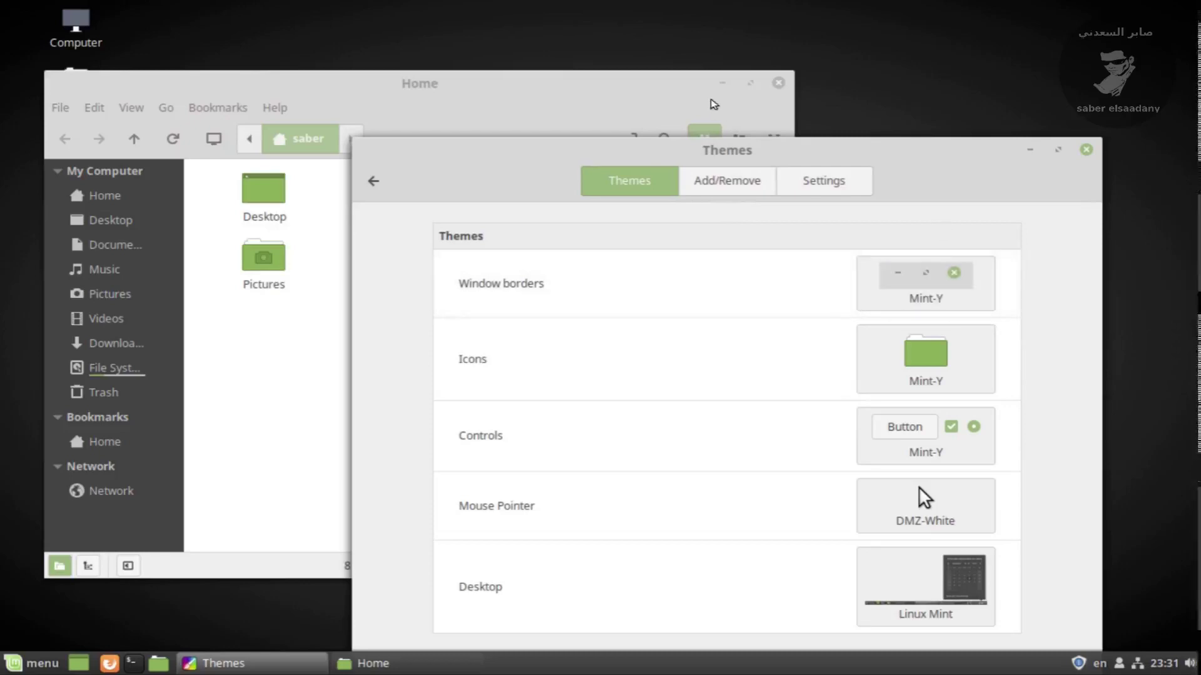
pyautogui.click(990, 277)
pyautogui.click(1119, 285)
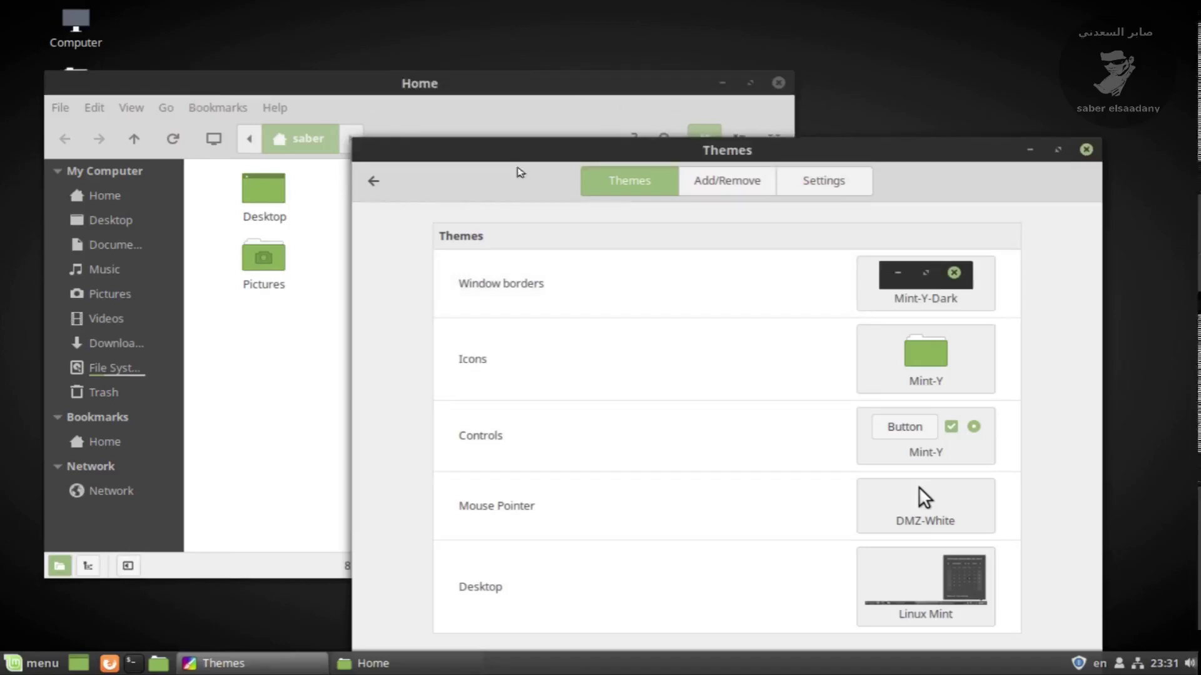
# Step: Set the window borders theme to Mint-Y after trying Mint-X for comparison
pyautogui.click(900, 299)
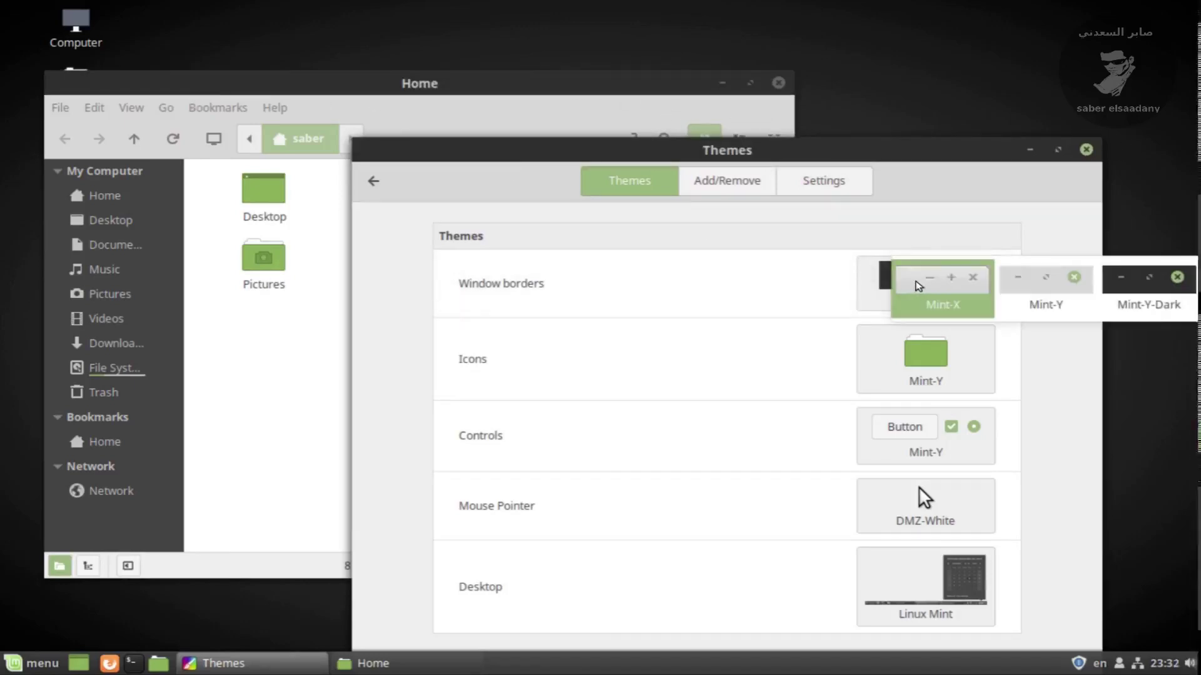
pyautogui.click(909, 289)
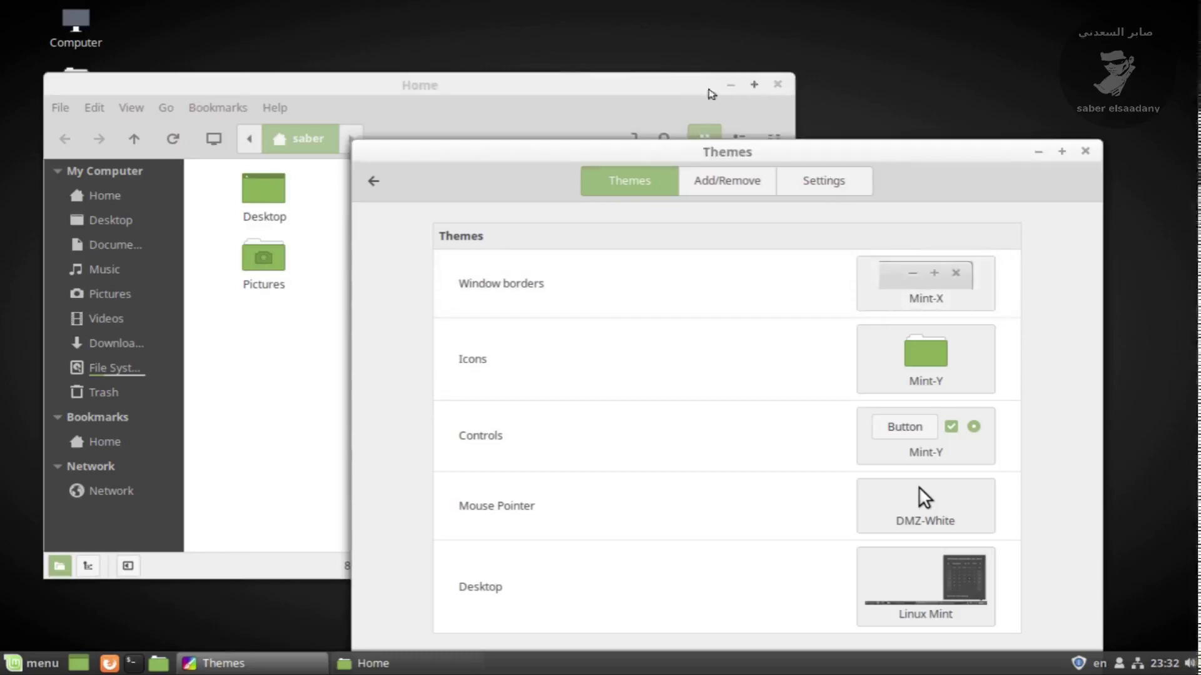
pyautogui.click(948, 277)
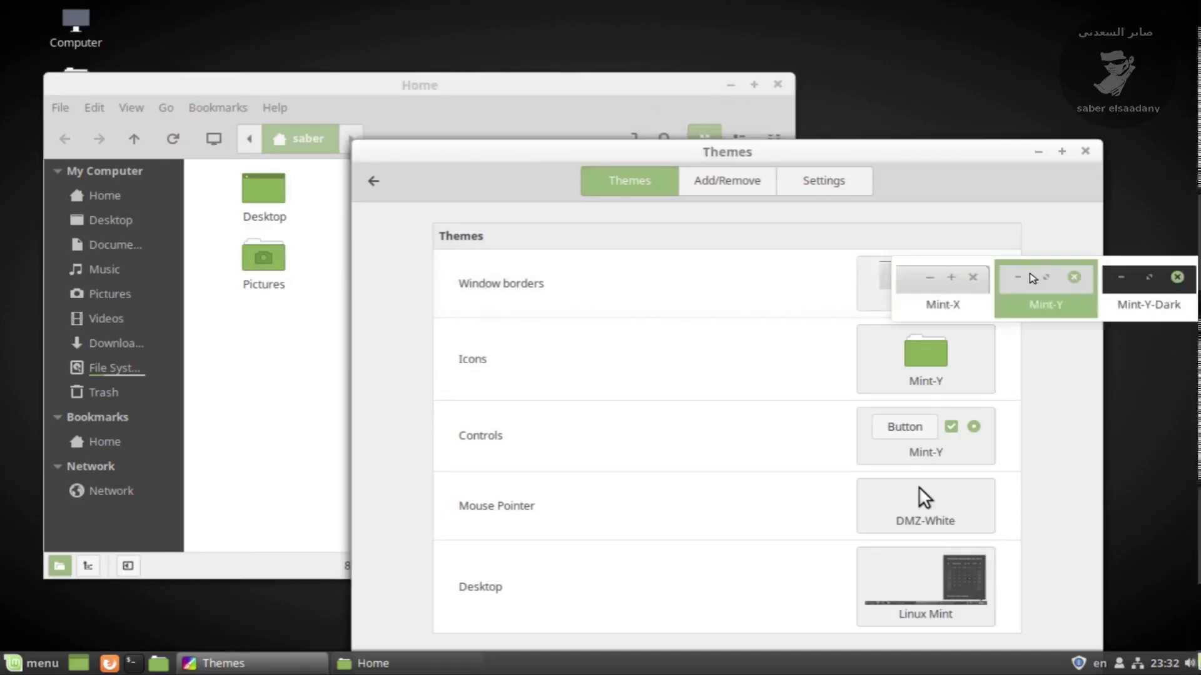
pyautogui.click(1013, 275)
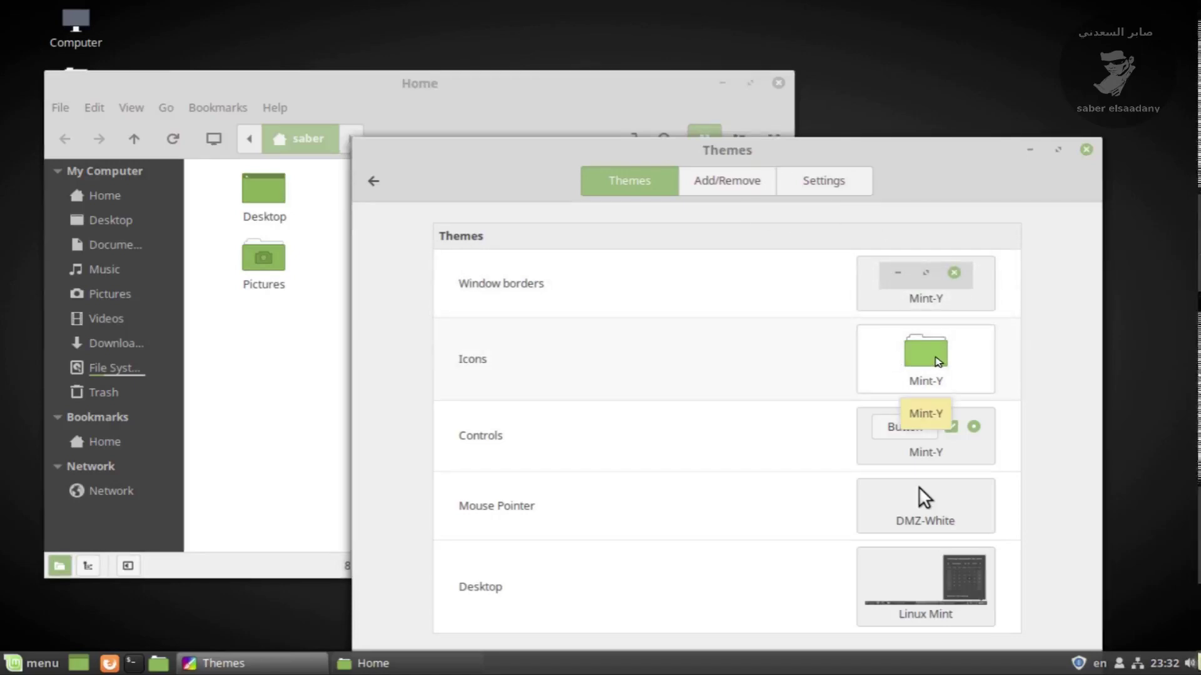
# Step: Try the LoginIcons icon theme and move the Themes window down to uncover the contents of the Home folder
pyautogui.click(938, 361)
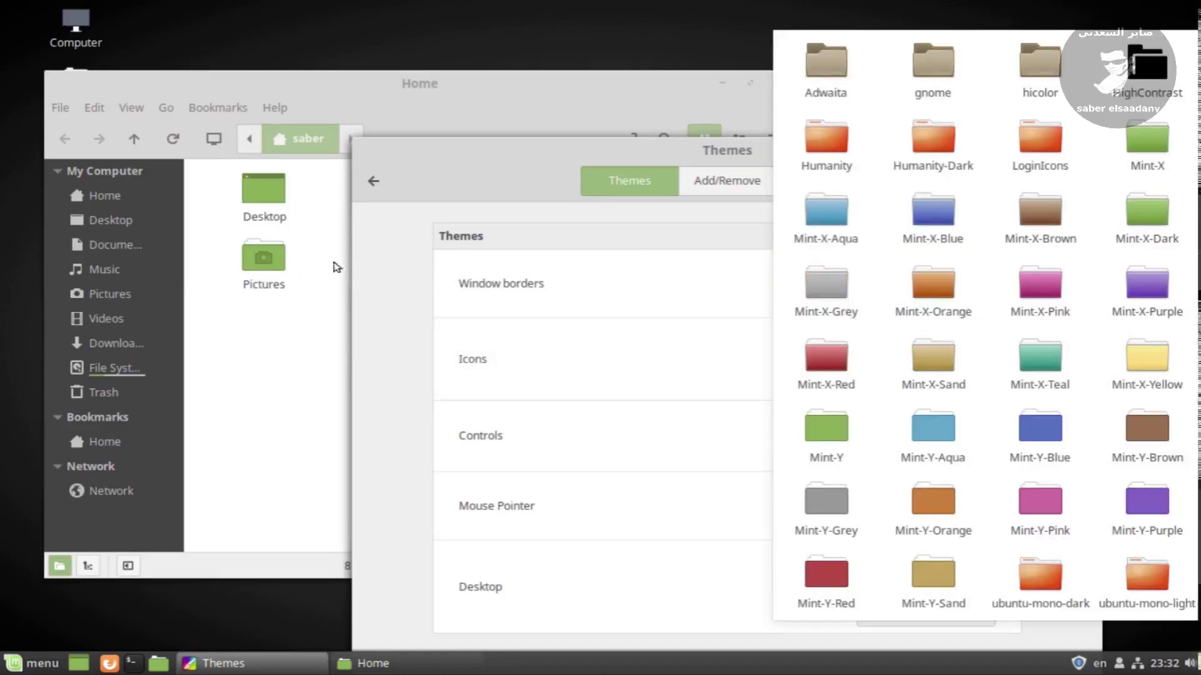
pyautogui.click(1040, 135)
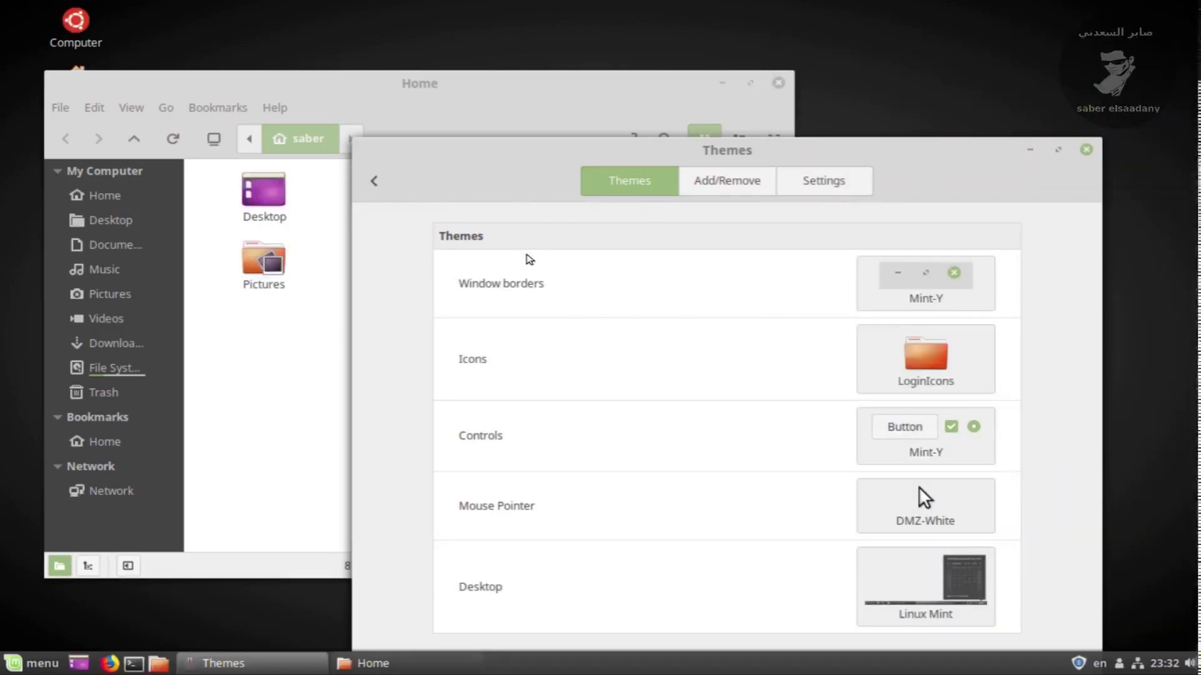
pyautogui.moveTo(553, 166); pyautogui.dragTo(506, 287)
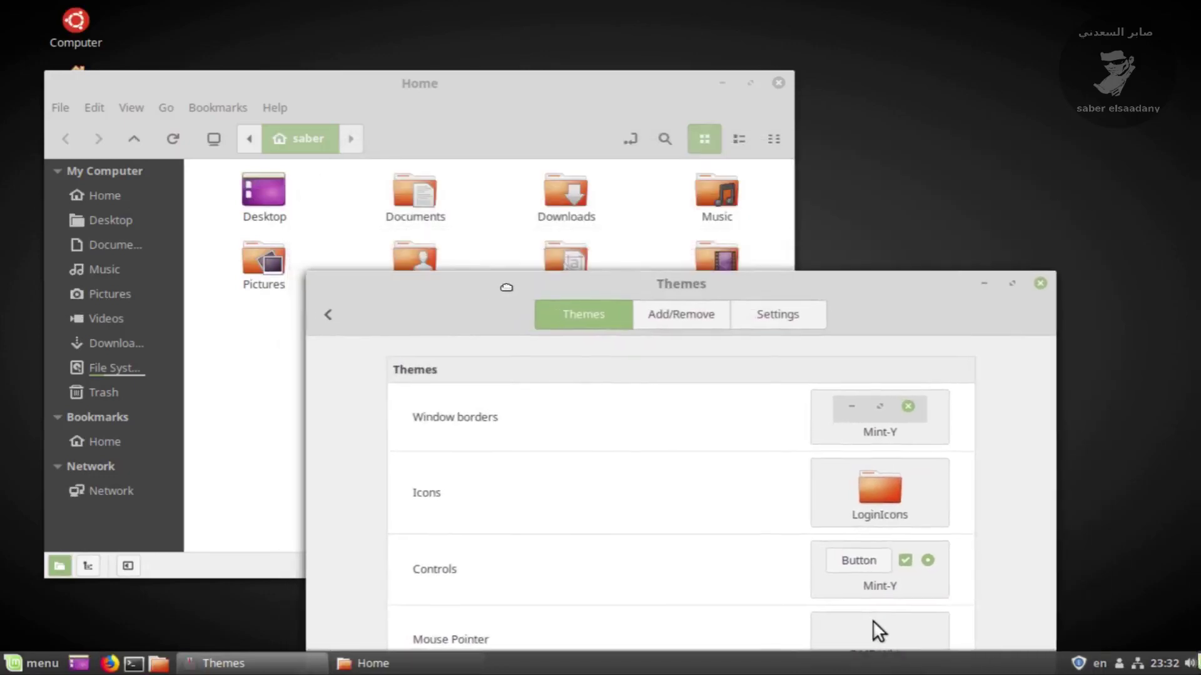
# Step: Try the Mint-Y-Aqua and Mint-Y-Orange icon themes, and set the icons back to Mint-Y
pyautogui.click(874, 495)
pyautogui.click(924, 438)
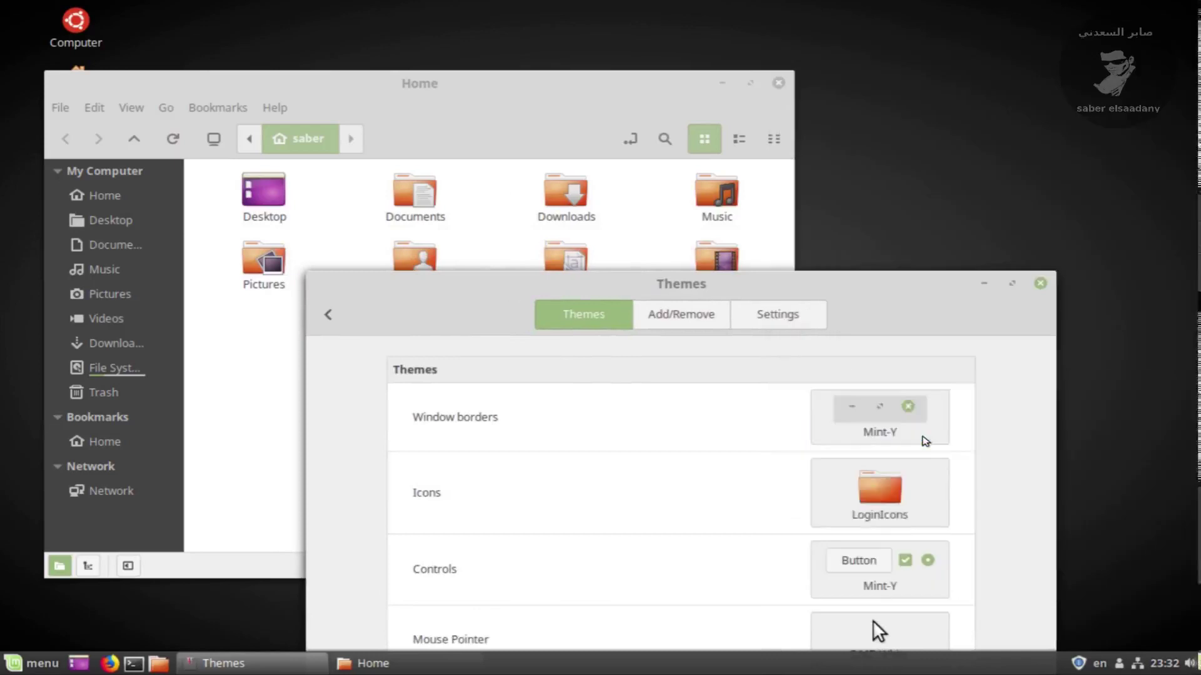
pyautogui.click(925, 494)
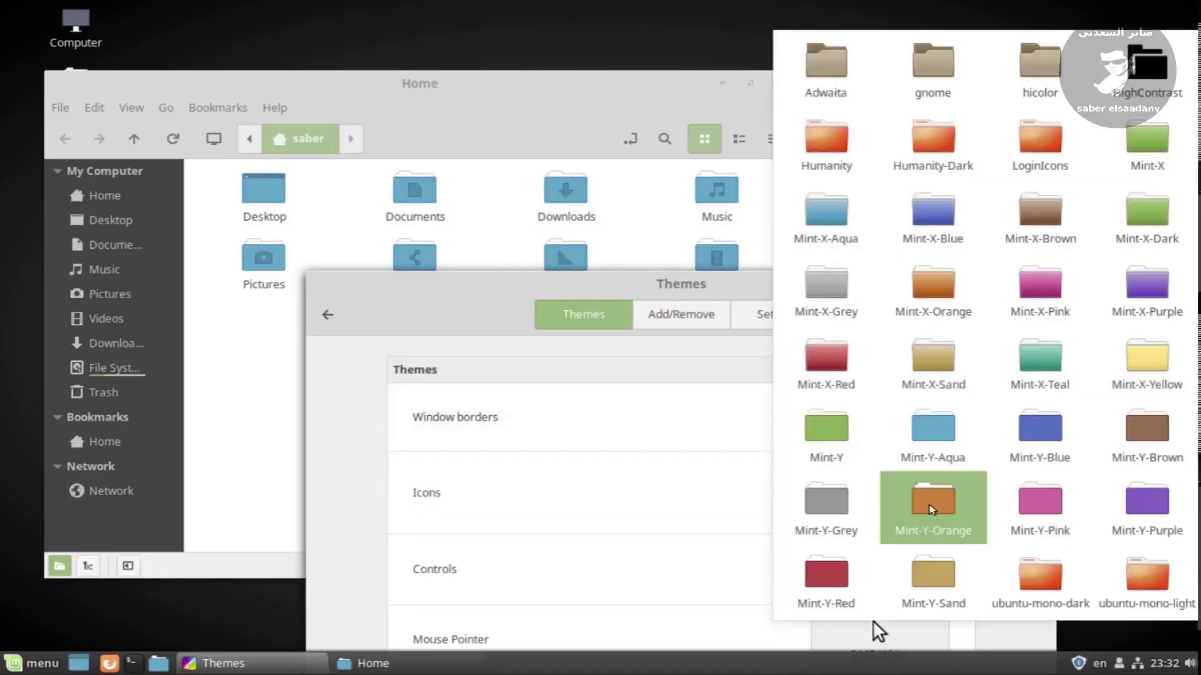
pyautogui.click(936, 510)
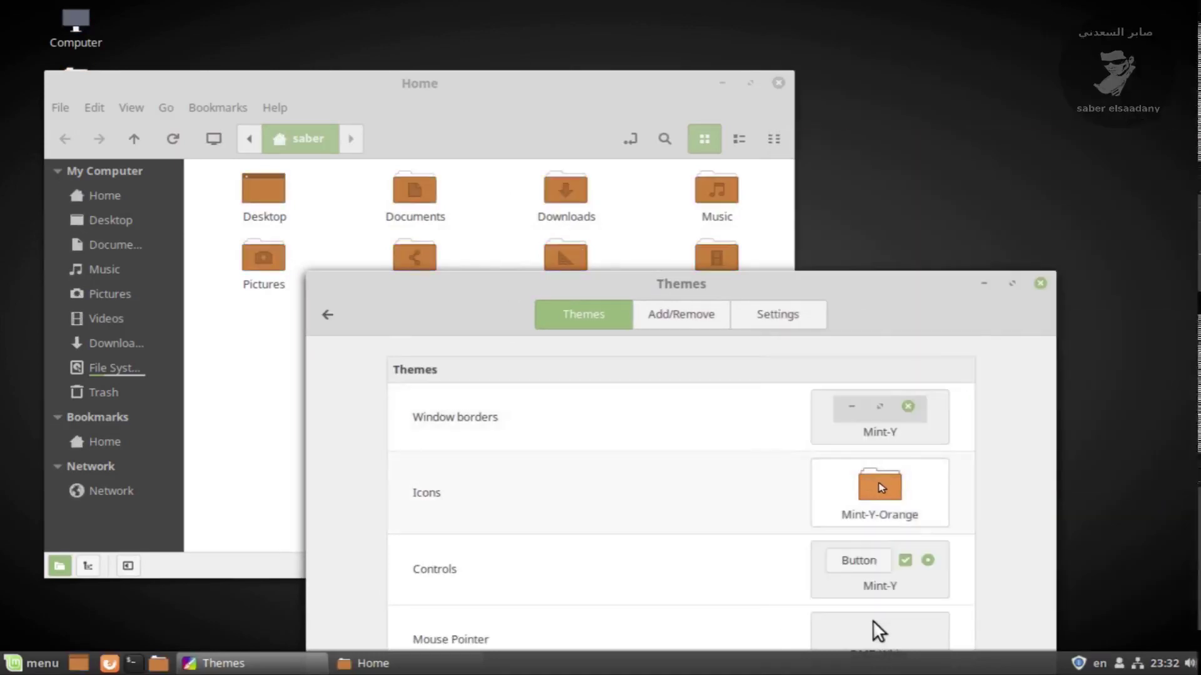
pyautogui.click(882, 488)
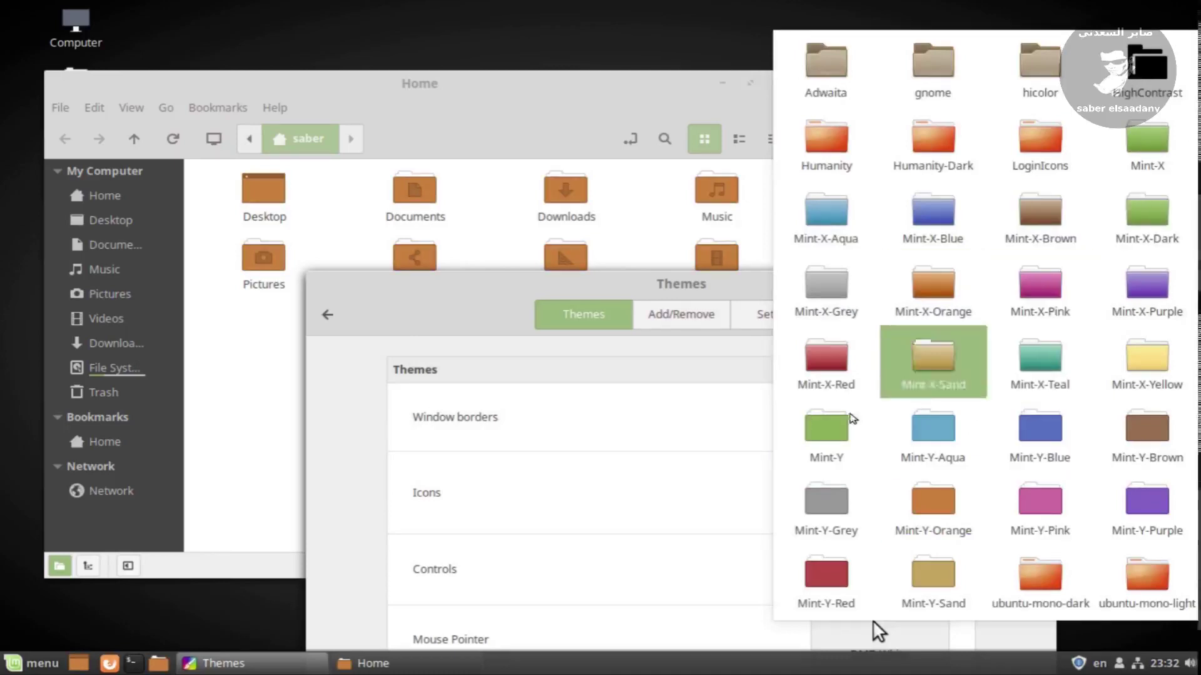
pyautogui.click(832, 431)
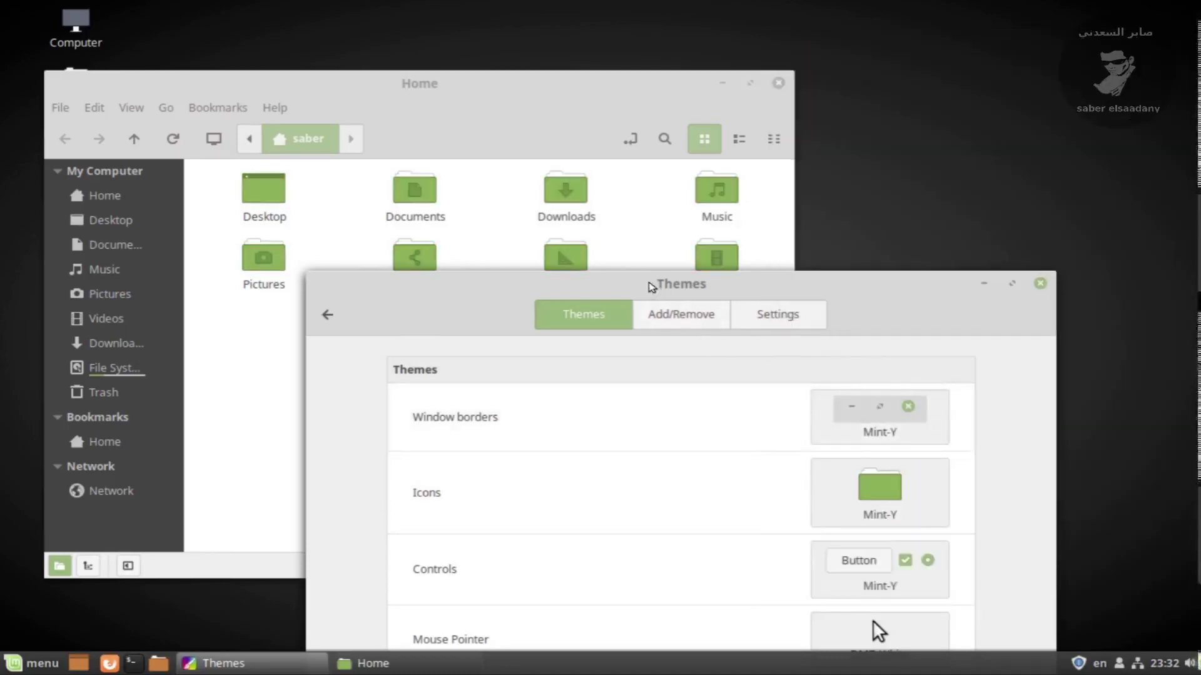
# Step: Rearrange the Themes and Home windows so the folders are fully visible, and colour the Desktop folder blue
pyautogui.moveTo(873, 621); pyautogui.dragTo(1069, 613)
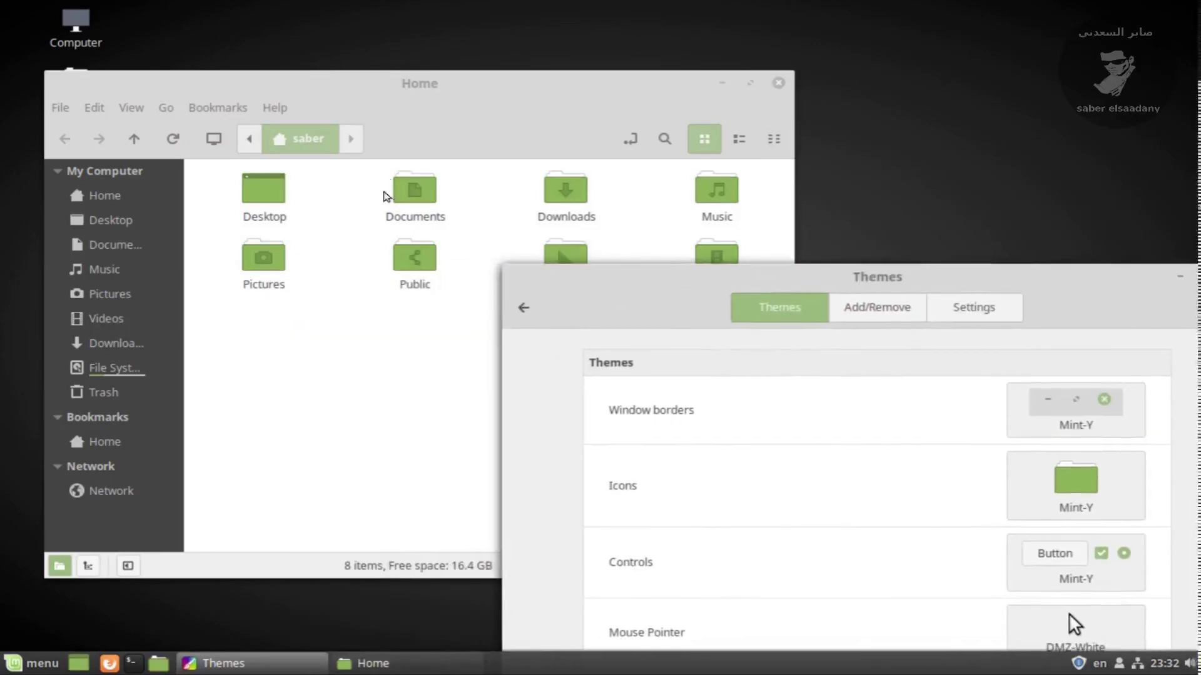
pyautogui.moveTo(203, 86); pyautogui.dragTo(421, 64)
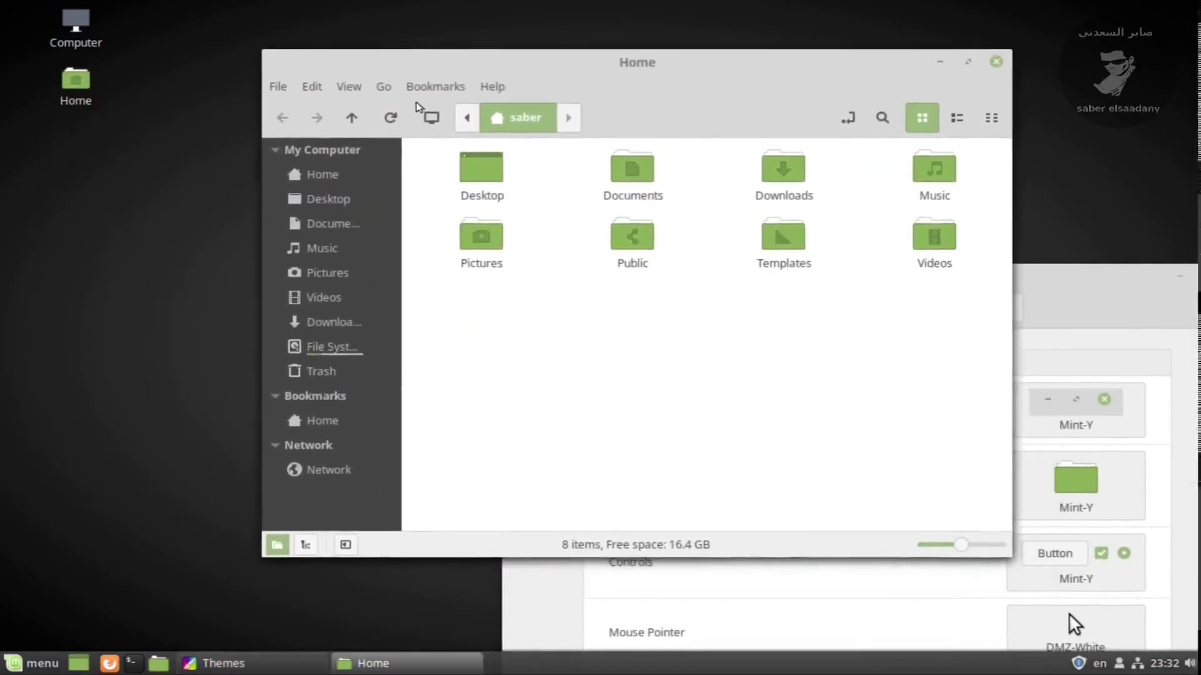
pyautogui.rightClick(475, 174)
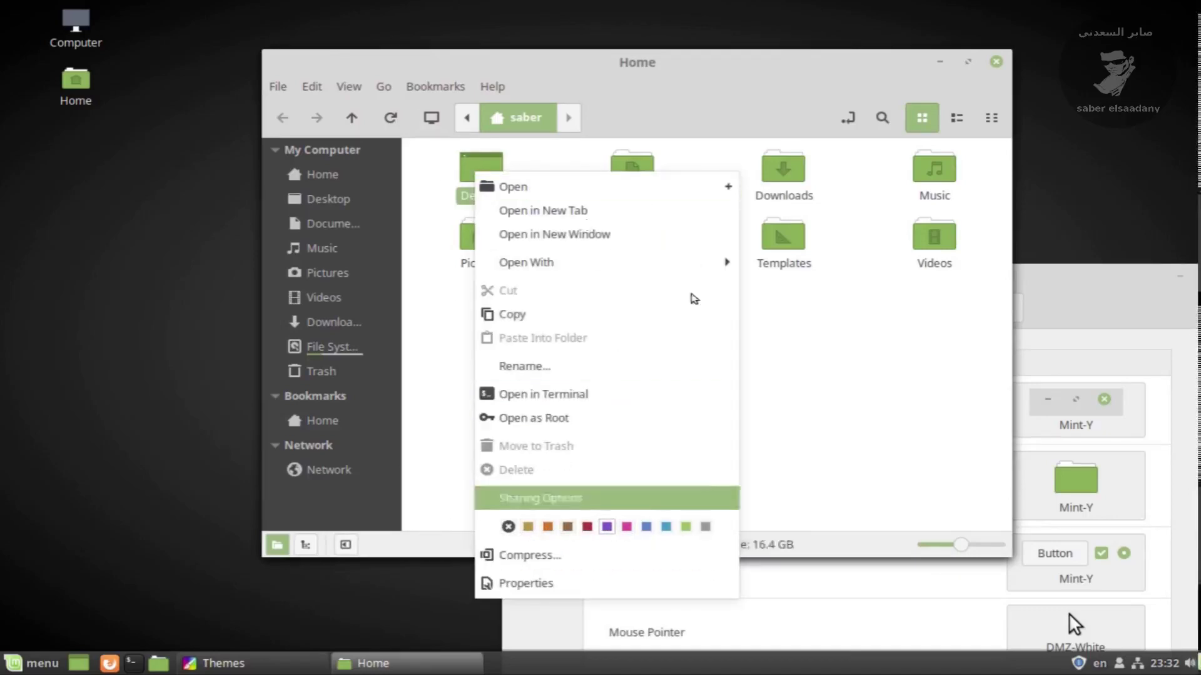
pyautogui.click(646, 526)
pyautogui.click(756, 394)
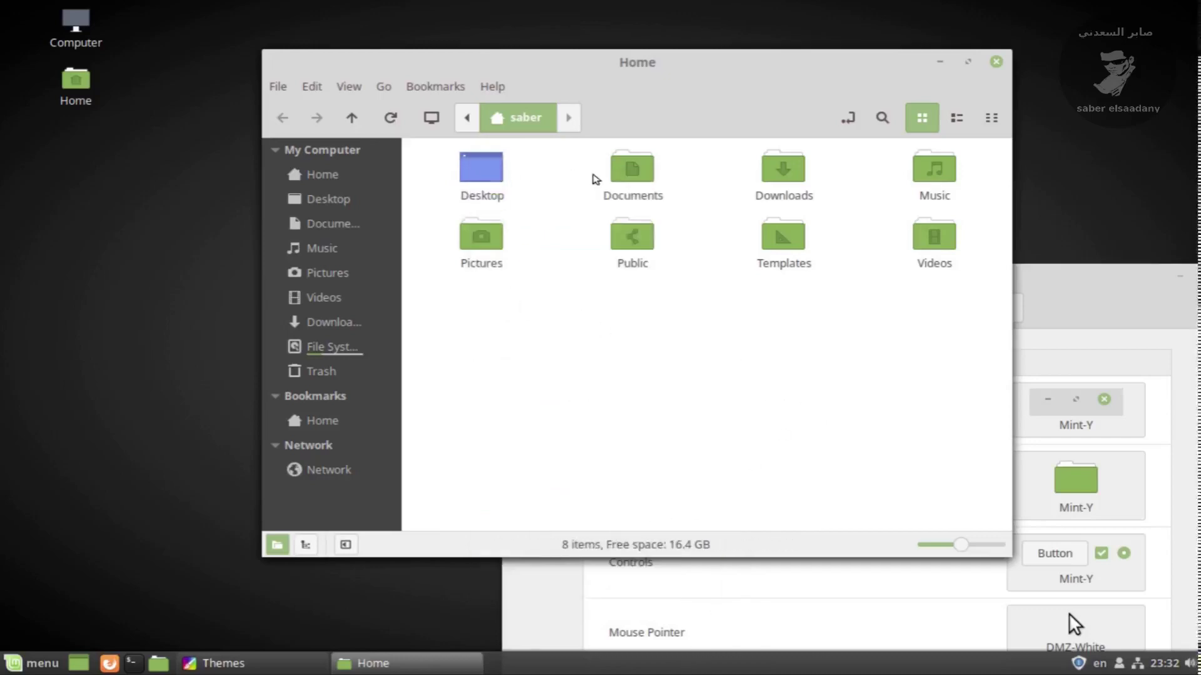
# Step: Colour the Documents folder pink and the Downloads folder sand in the Home folder
pyautogui.rightClick(636, 175)
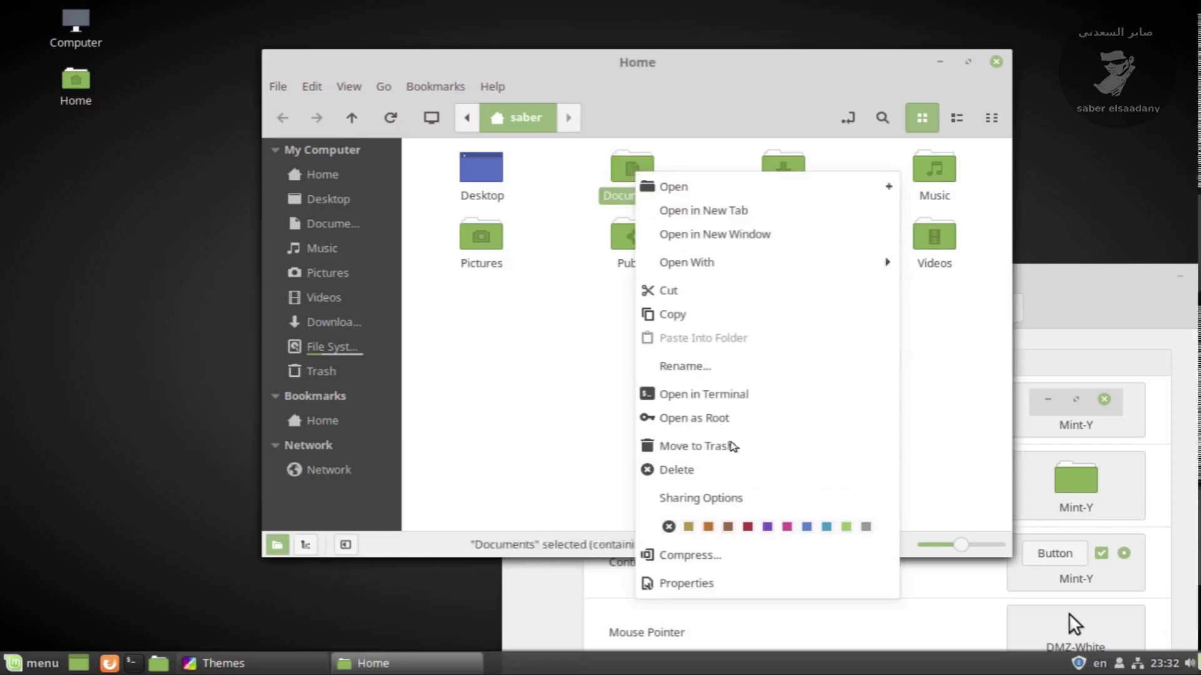
pyautogui.click(533, 406)
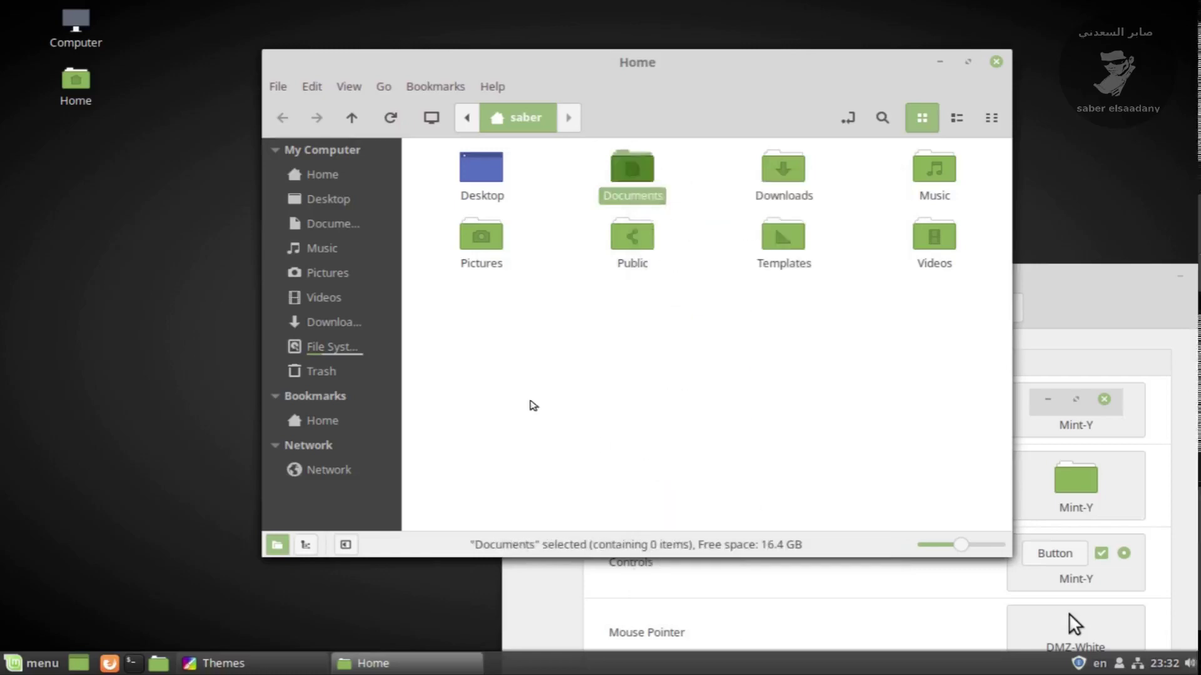
pyautogui.click(505, 377)
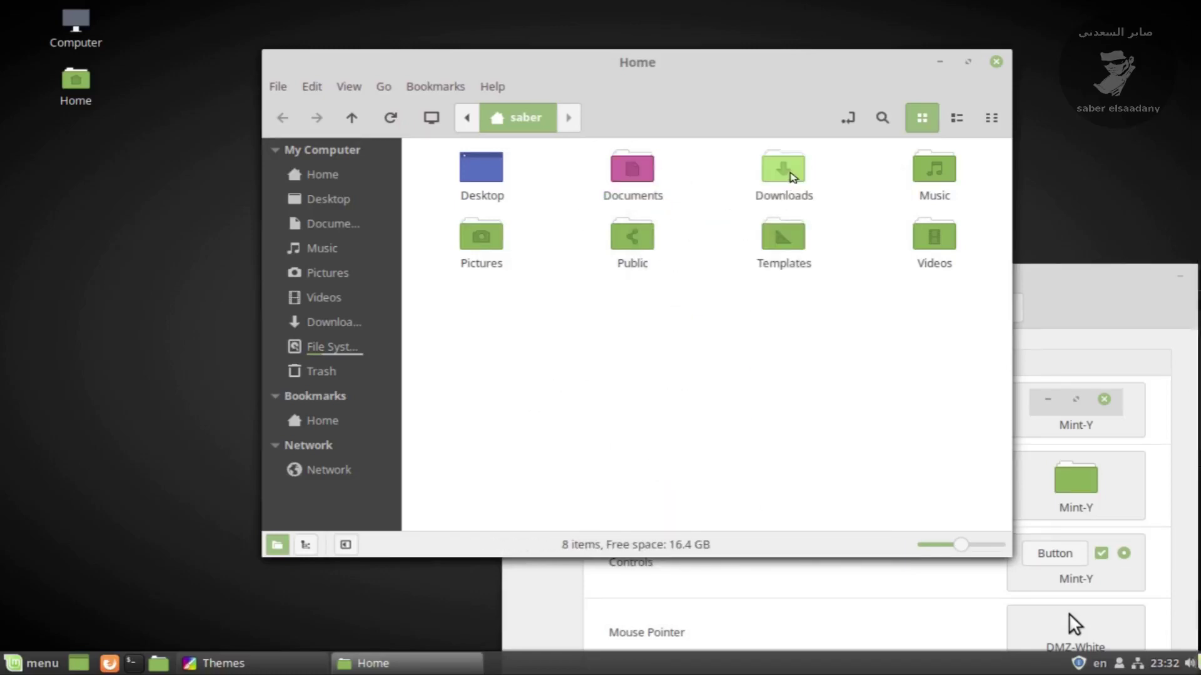
pyautogui.rightClick(792, 177)
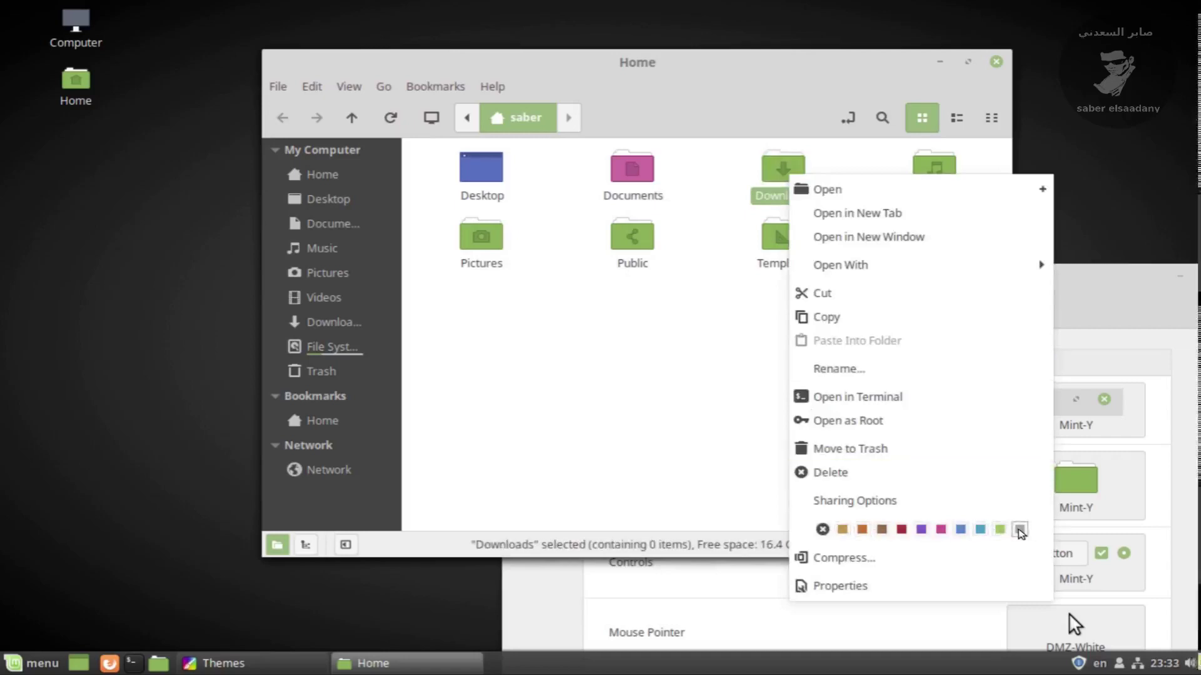
pyautogui.click(822, 529)
pyautogui.click(705, 441)
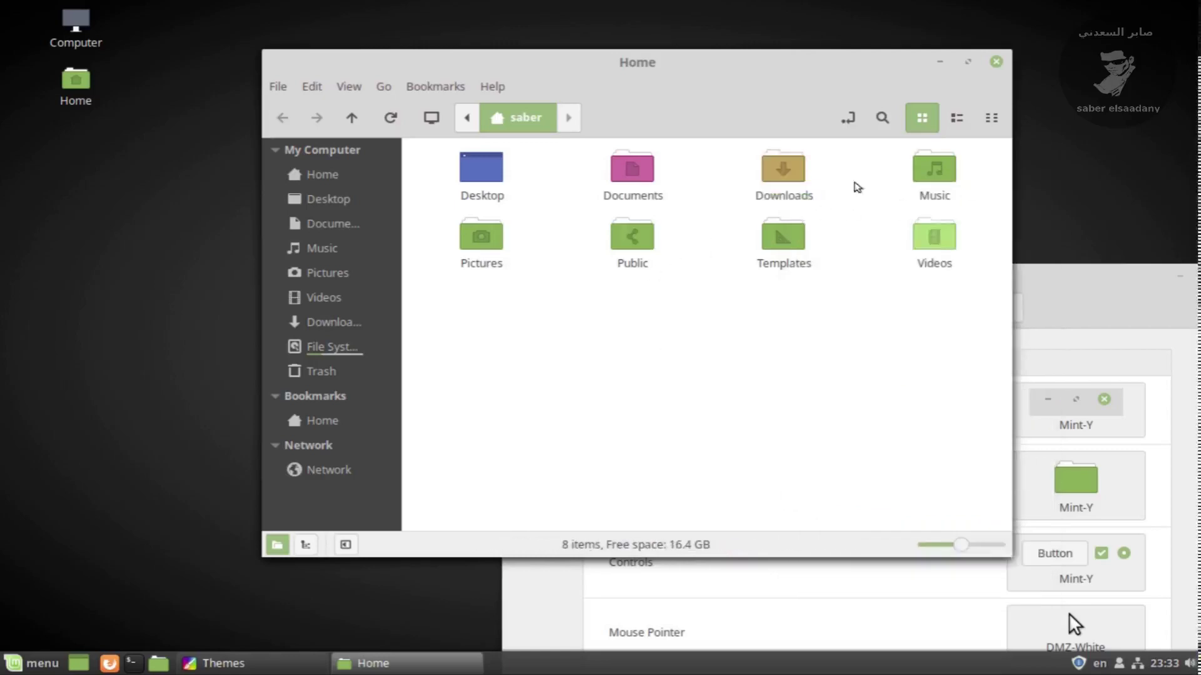
# Step: Move the Home window aside, look at the Public folder's options, and bring the Themes window forward over it
pyautogui.moveTo(708, 68); pyautogui.dragTo(577, 58)
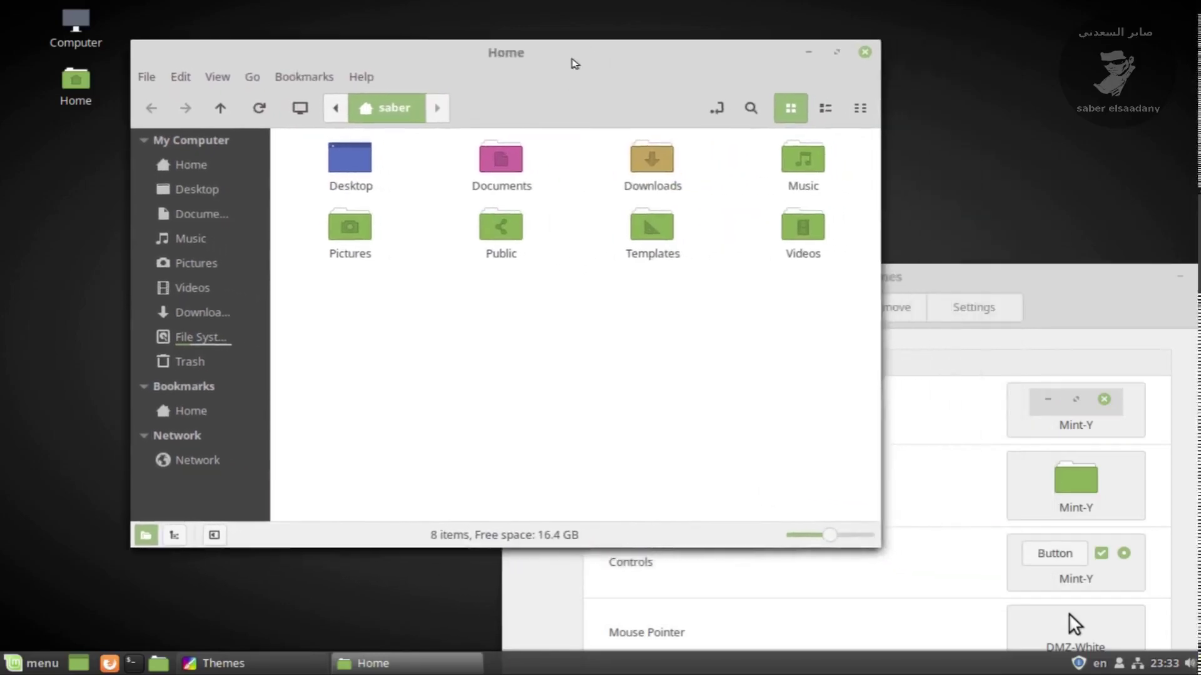
pyautogui.rightClick(512, 230)
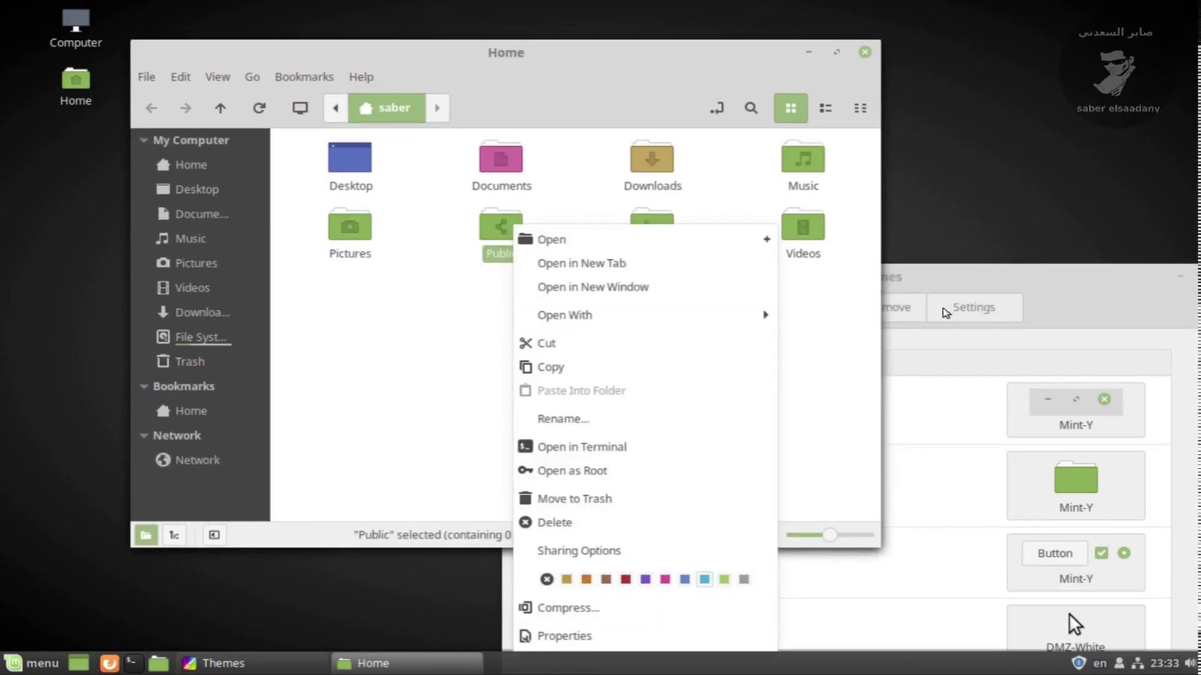
pyautogui.click(988, 275)
pyautogui.moveTo(953, 285); pyautogui.dragTo(872, 120)
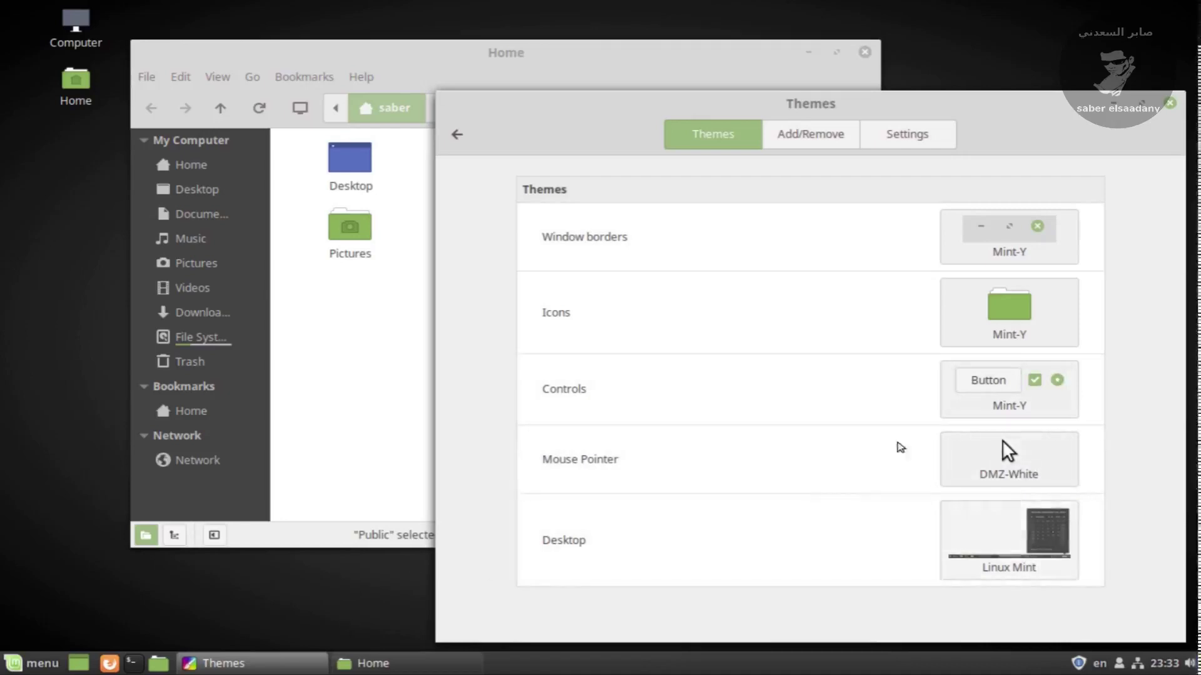
# Step: Open Account details from the System Settings overview and browse the available account pictures
pyautogui.click(457, 135)
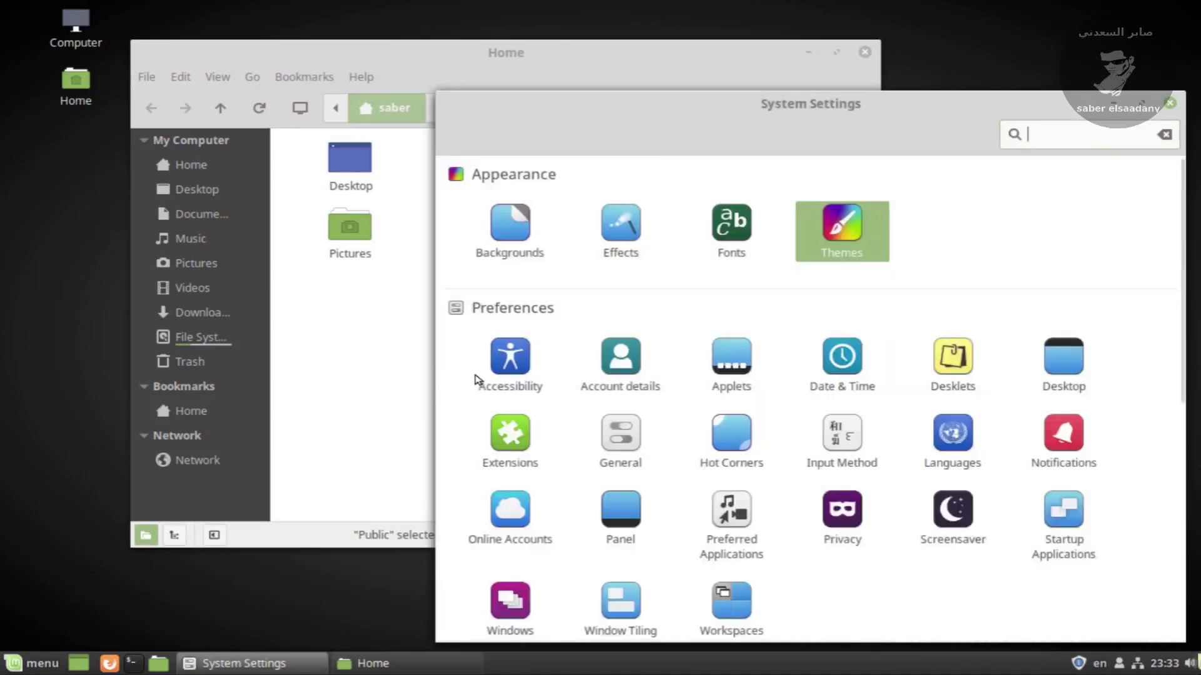
pyautogui.click(619, 367)
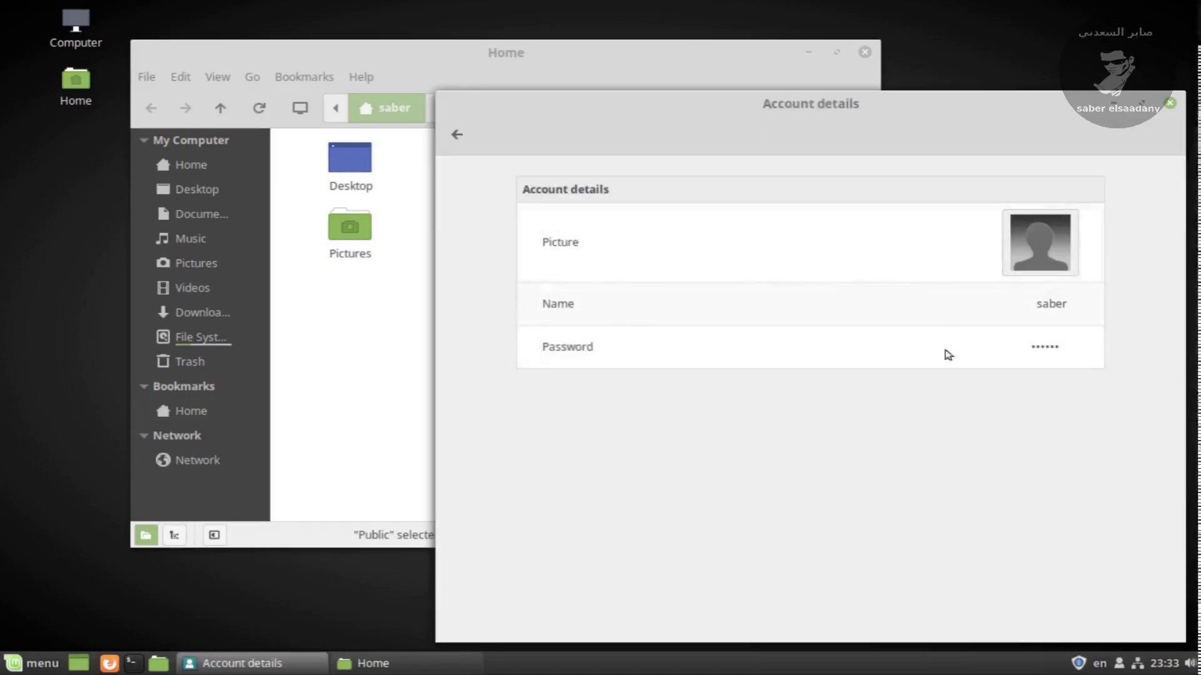
pyautogui.click(1042, 252)
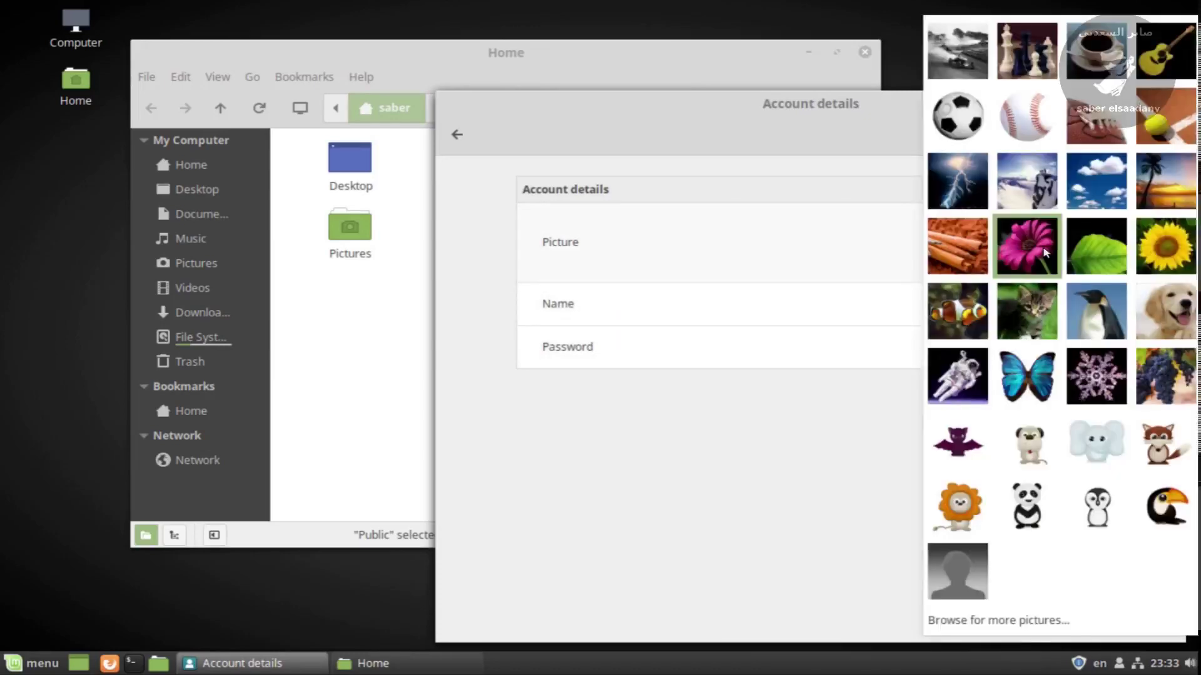
pyautogui.click(1026, 320)
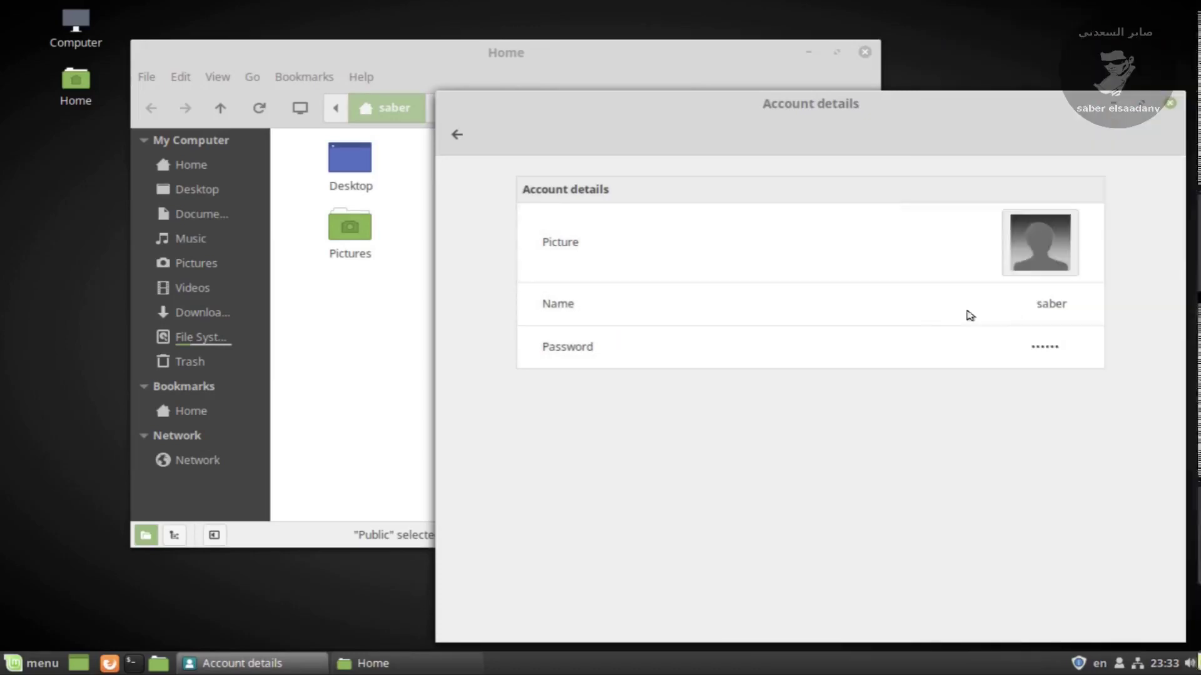
# Step: Open the Date & Time settings from the overview, reposition the window and view the calendar of the desktop clock
pyautogui.click(458, 136)
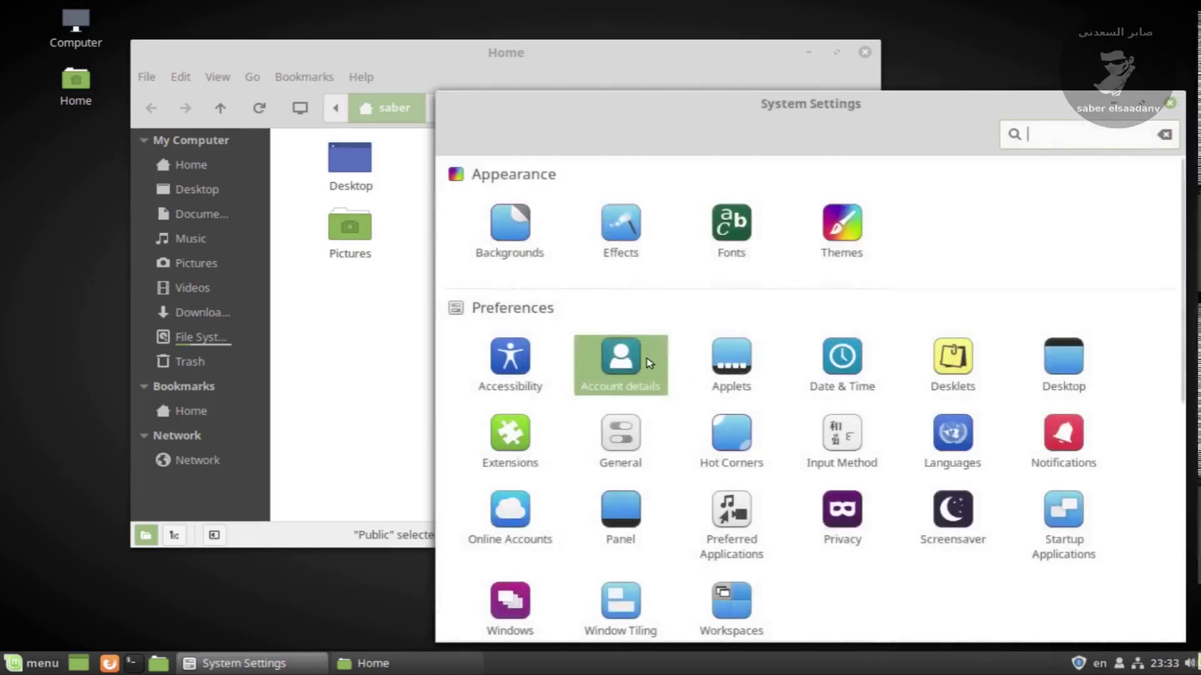
pyautogui.click(836, 370)
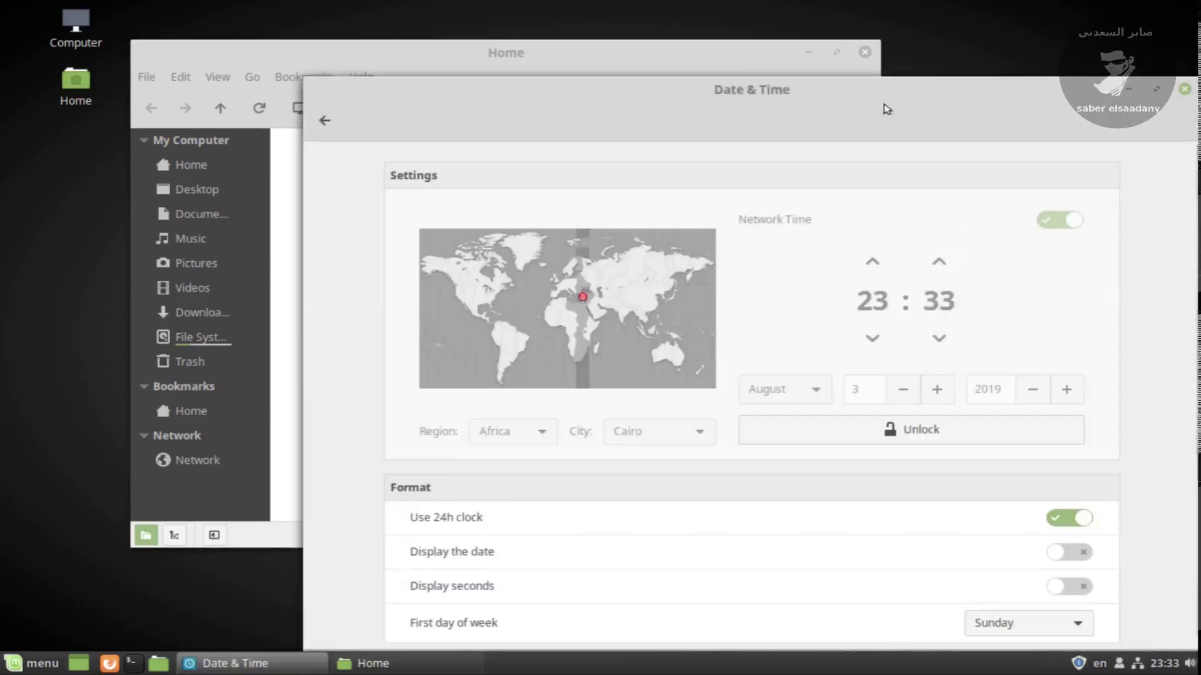
pyautogui.moveTo(841, 93); pyautogui.dragTo(683, 65)
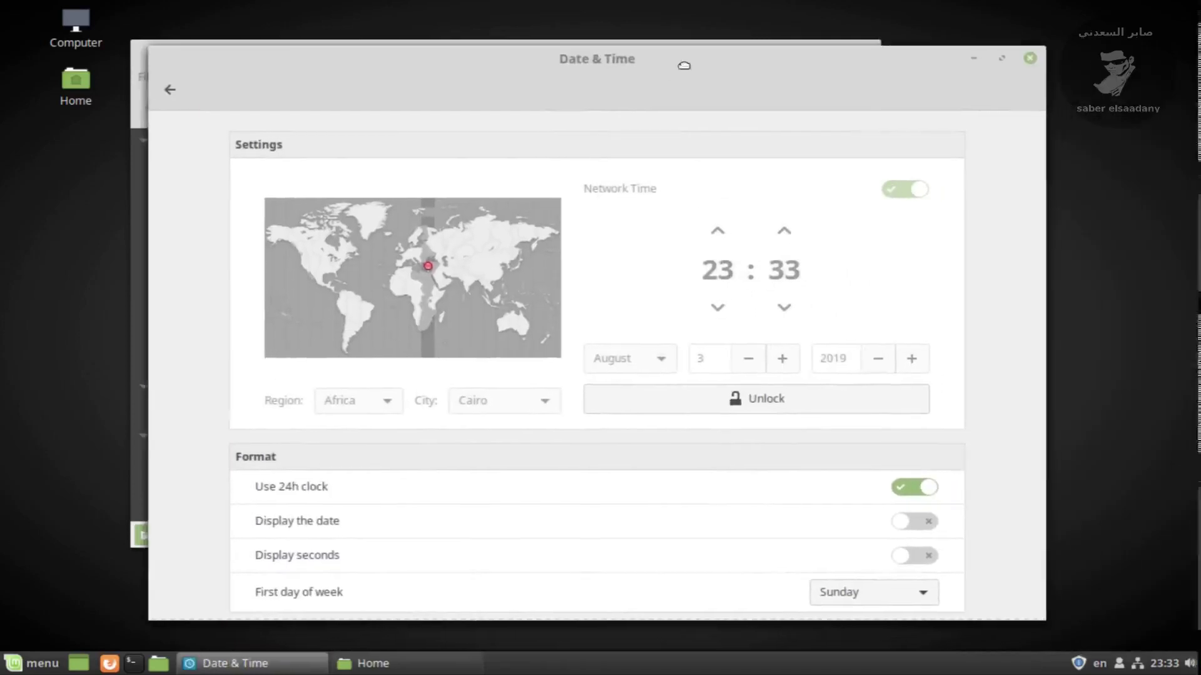
pyautogui.click(1162, 664)
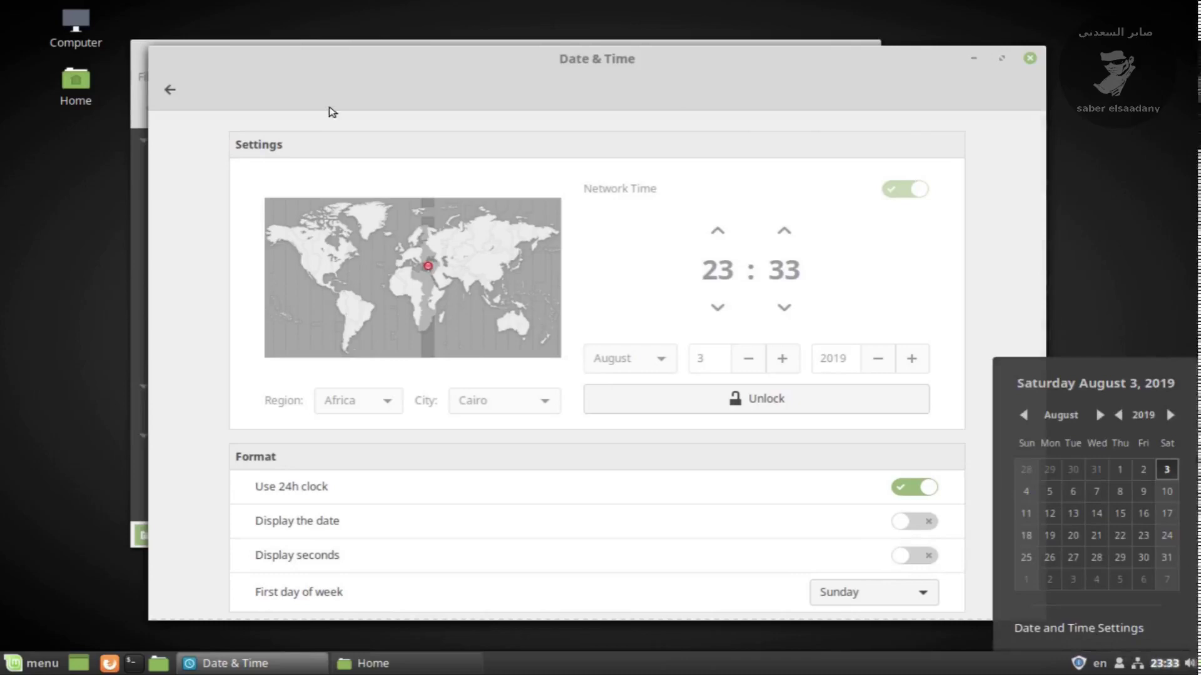
pyautogui.click(348, 94)
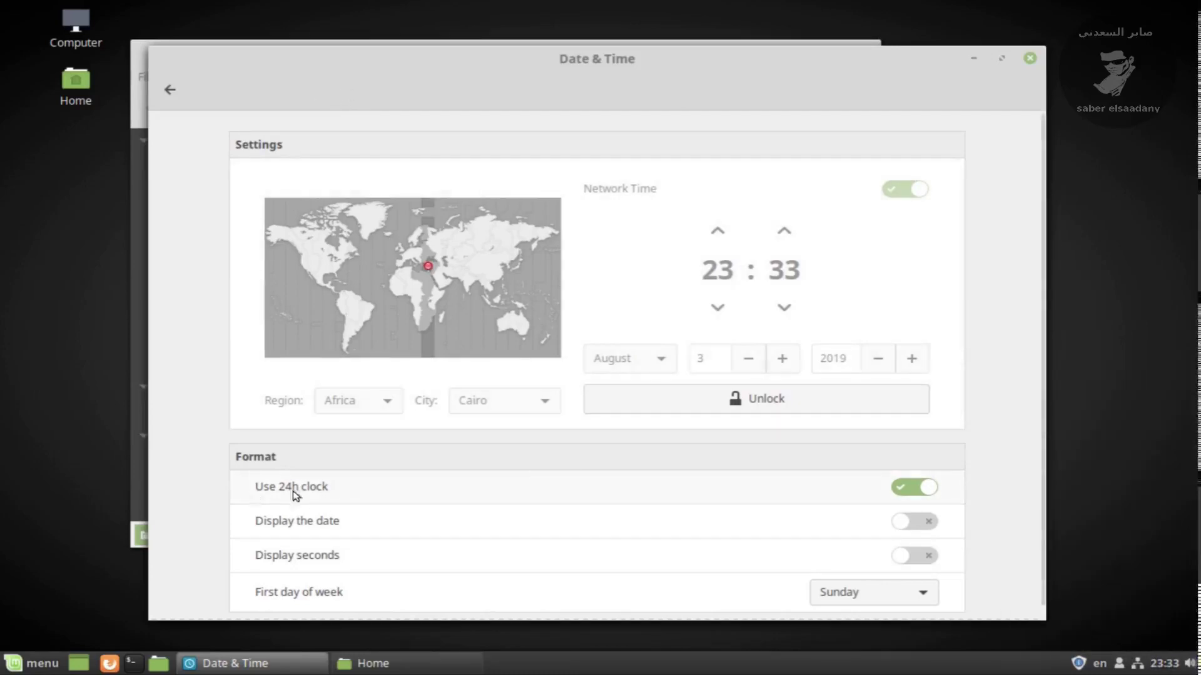
# Step: Turn off the 24-hour clock format and turn on the date display
pyautogui.click(917, 488)
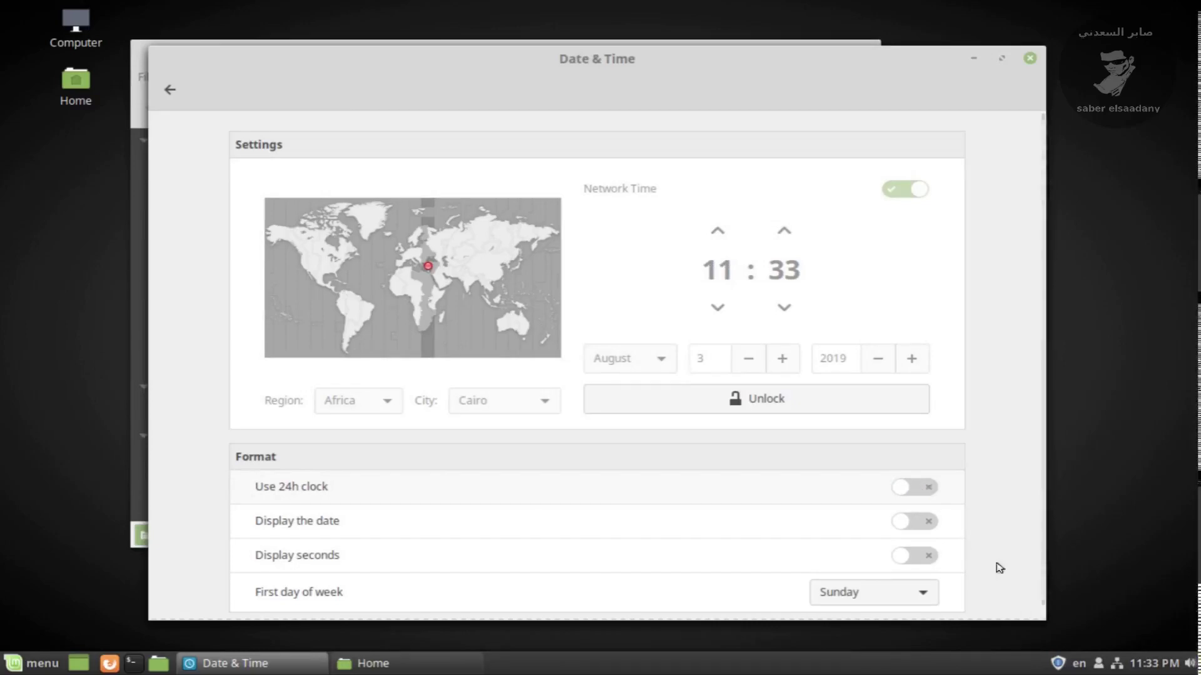
pyautogui.click(926, 523)
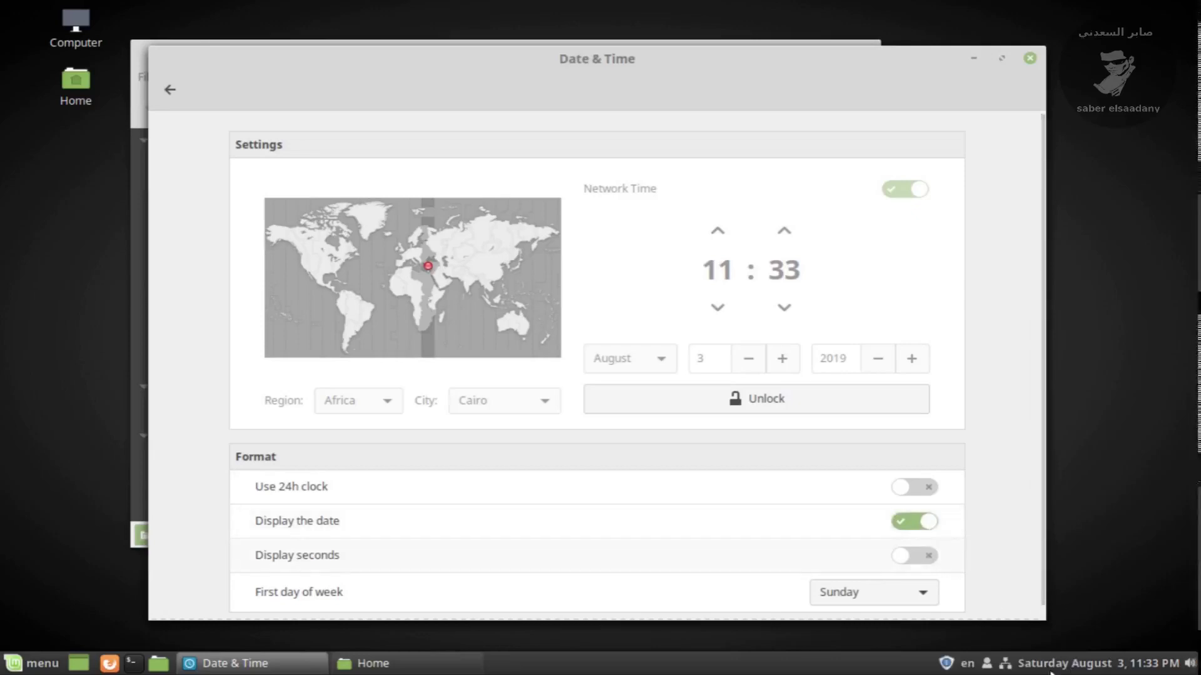
# Step: Turn on the display of seconds for the desktop clock and return to the settings overview
pyautogui.moveTo(1042, 671)
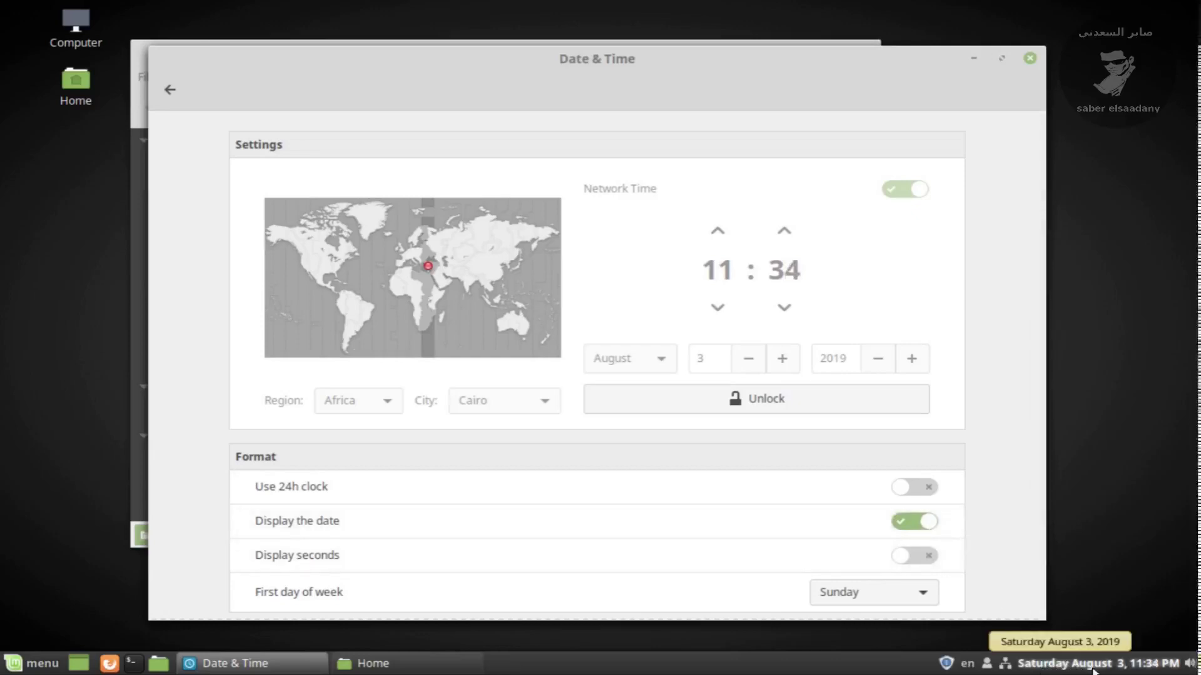
pyautogui.click(918, 558)
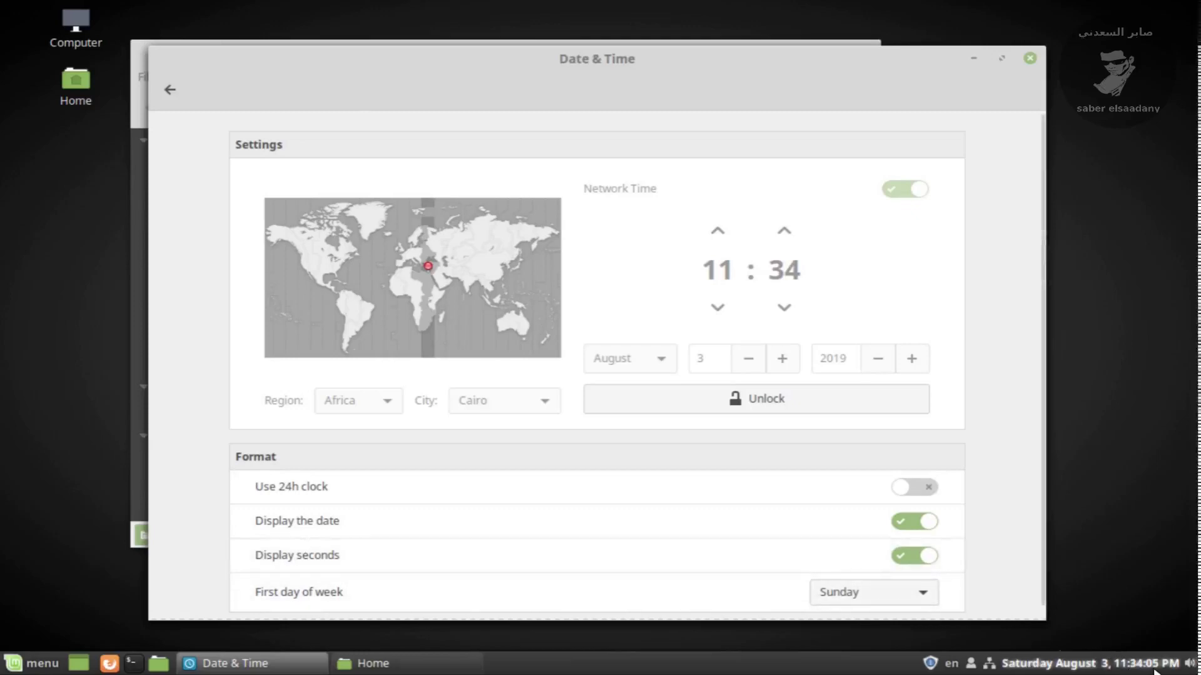
pyautogui.click(170, 90)
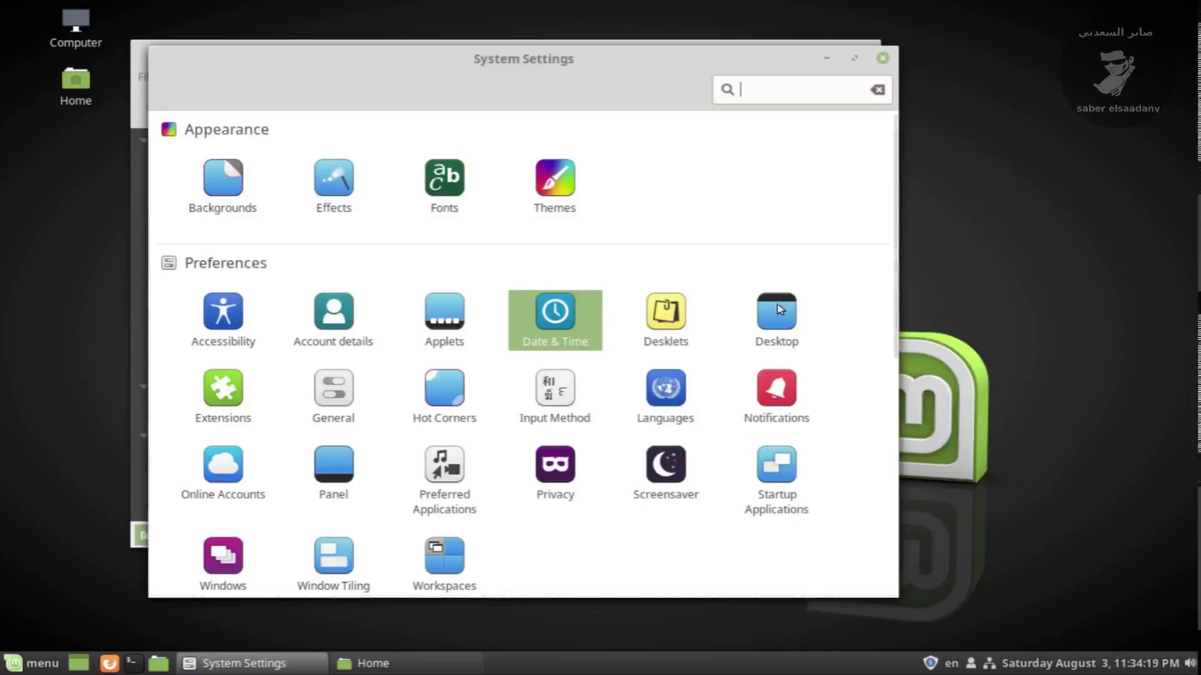
# Step: Open the Desktop settings, shift the settings and Home windows away from the desktop icons, and bring the settings back in front
pyautogui.click(786, 331)
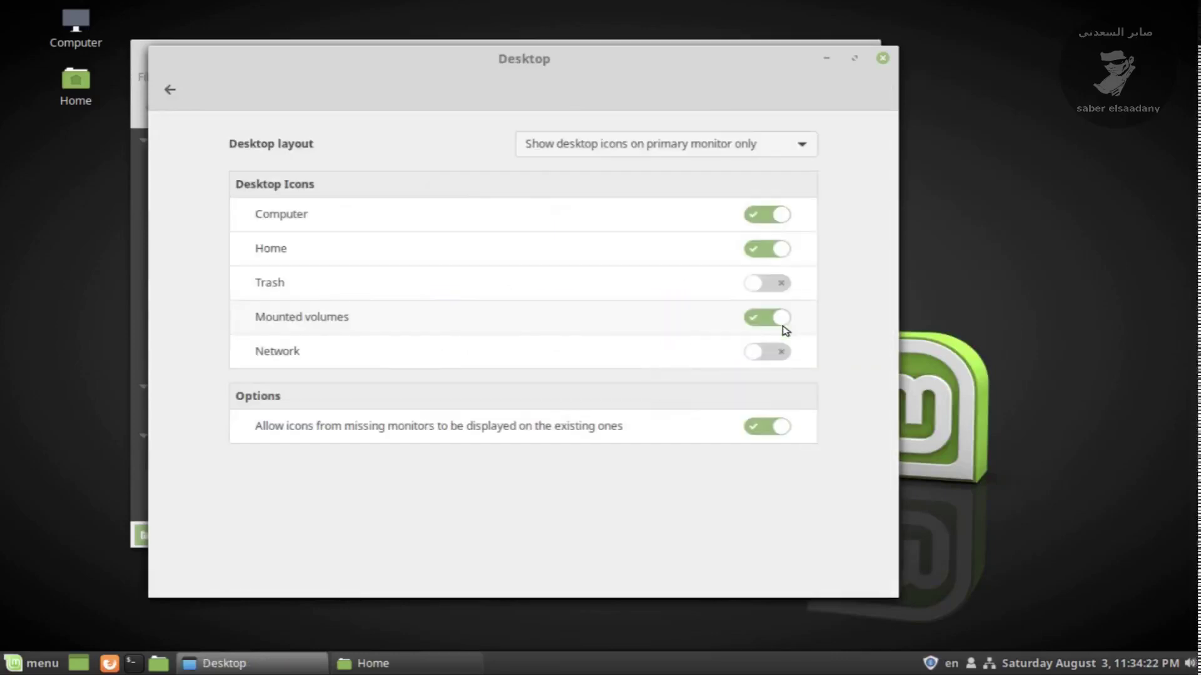
pyautogui.moveTo(269, 62); pyautogui.dragTo(399, 67)
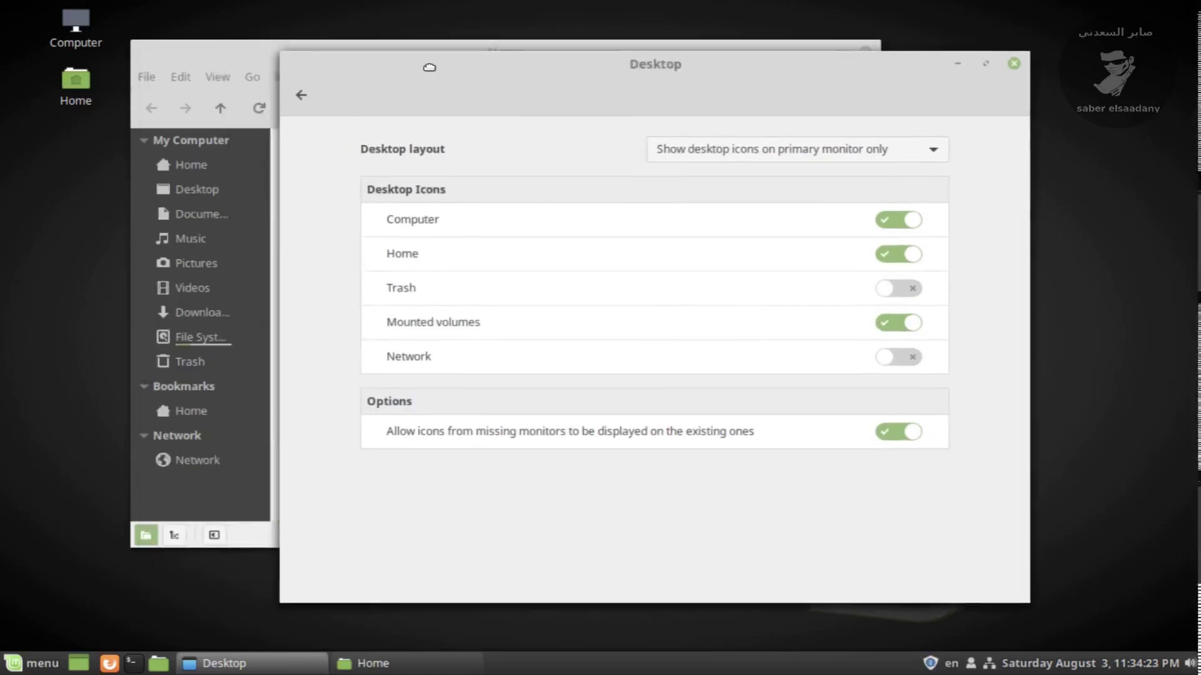
pyautogui.moveTo(279, 53); pyautogui.dragTo(452, 59)
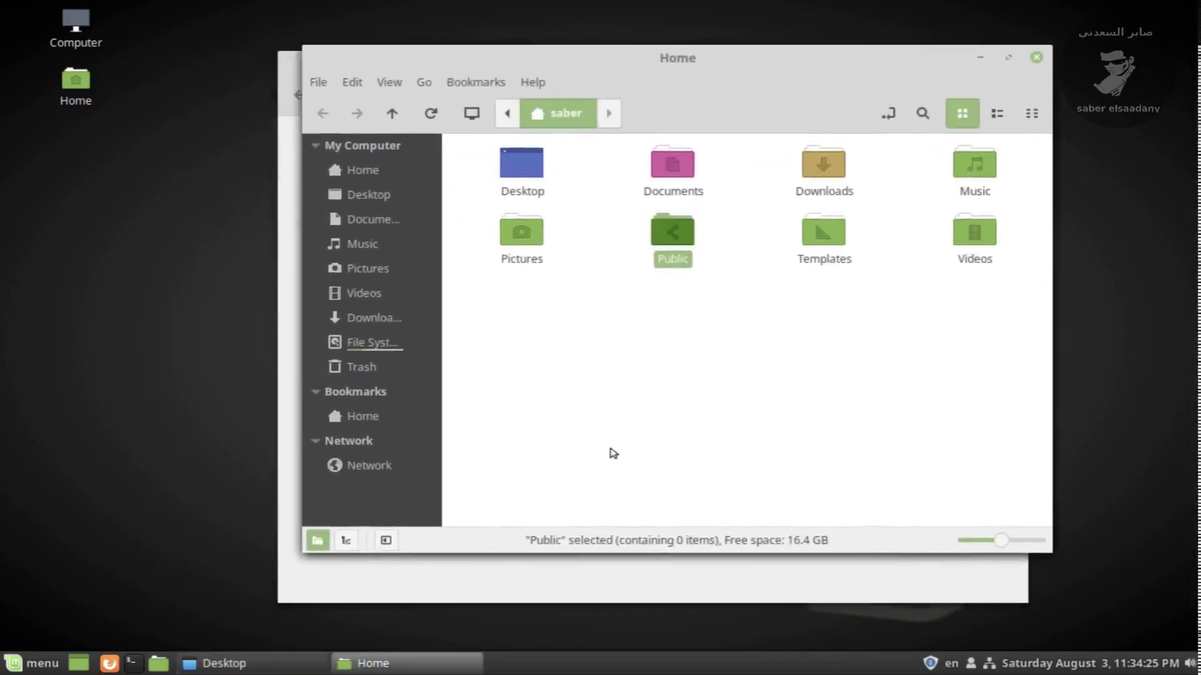
pyautogui.click(671, 561)
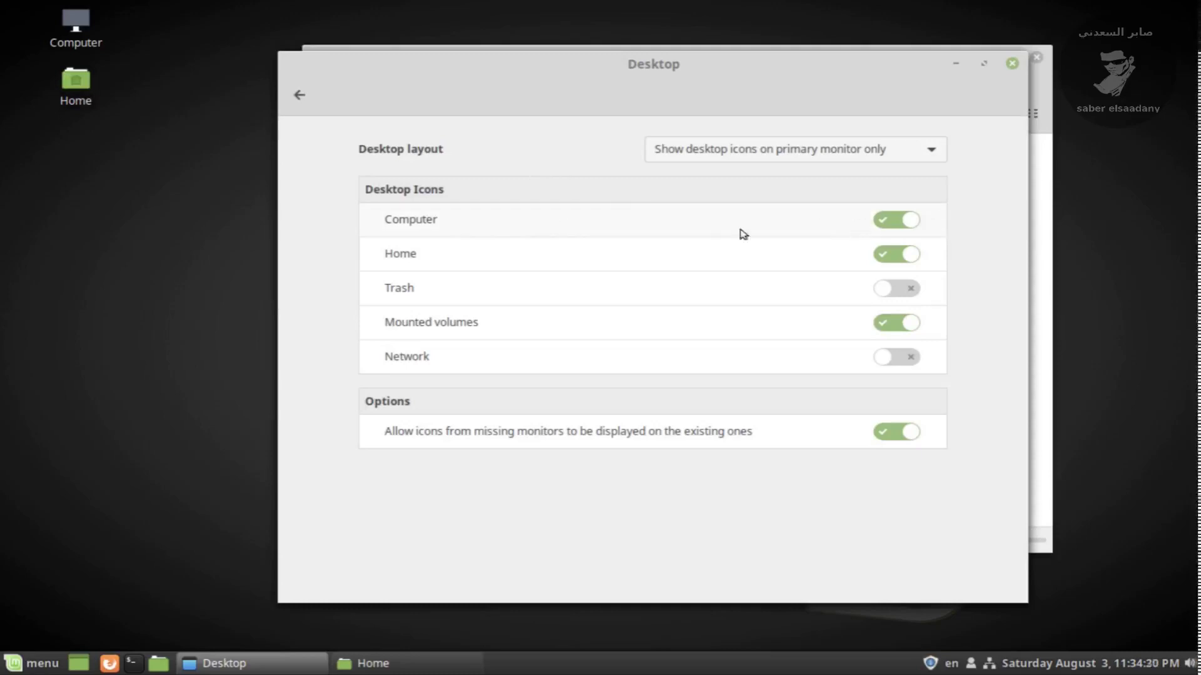
# Step: Look at the desktop's context options, and try hiding and restoring the Computer and Home desktop icons
pyautogui.rightClick(95, 208)
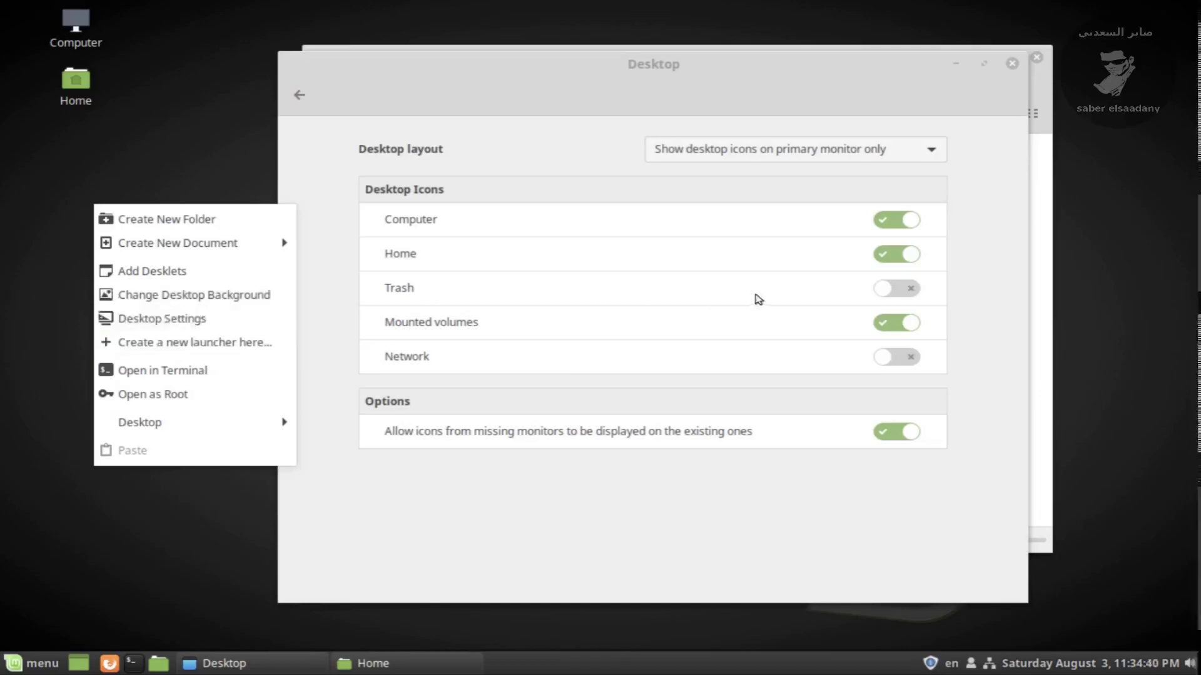
pyautogui.click(968, 252)
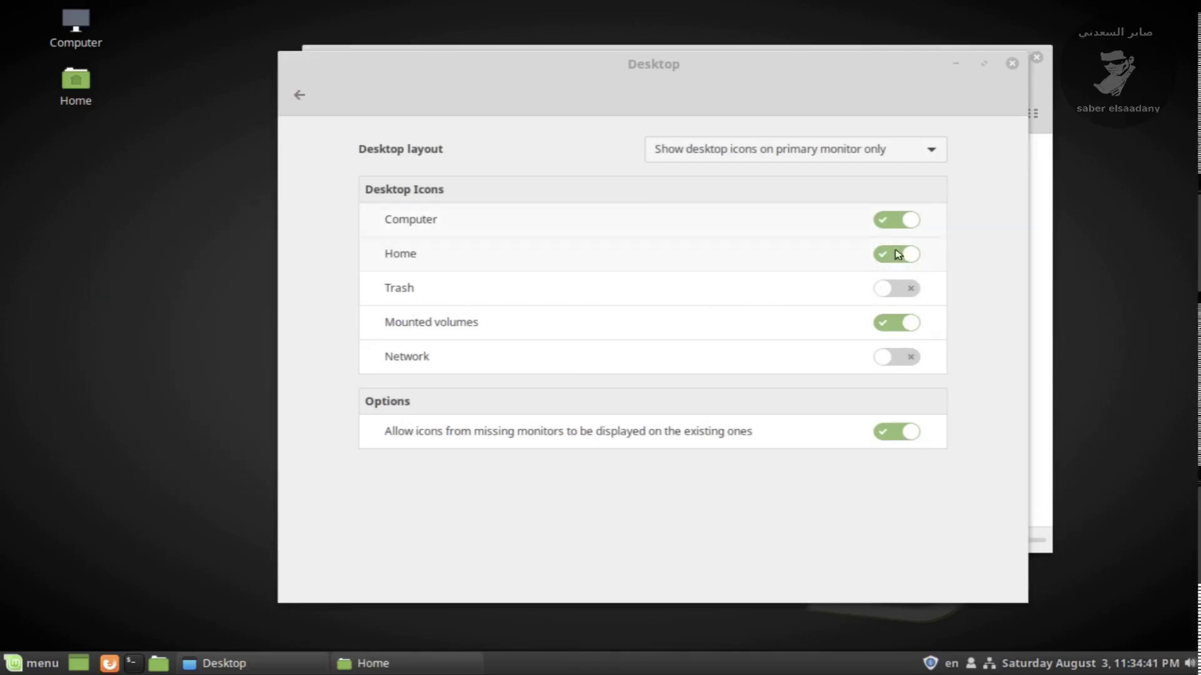
pyautogui.click(894, 224)
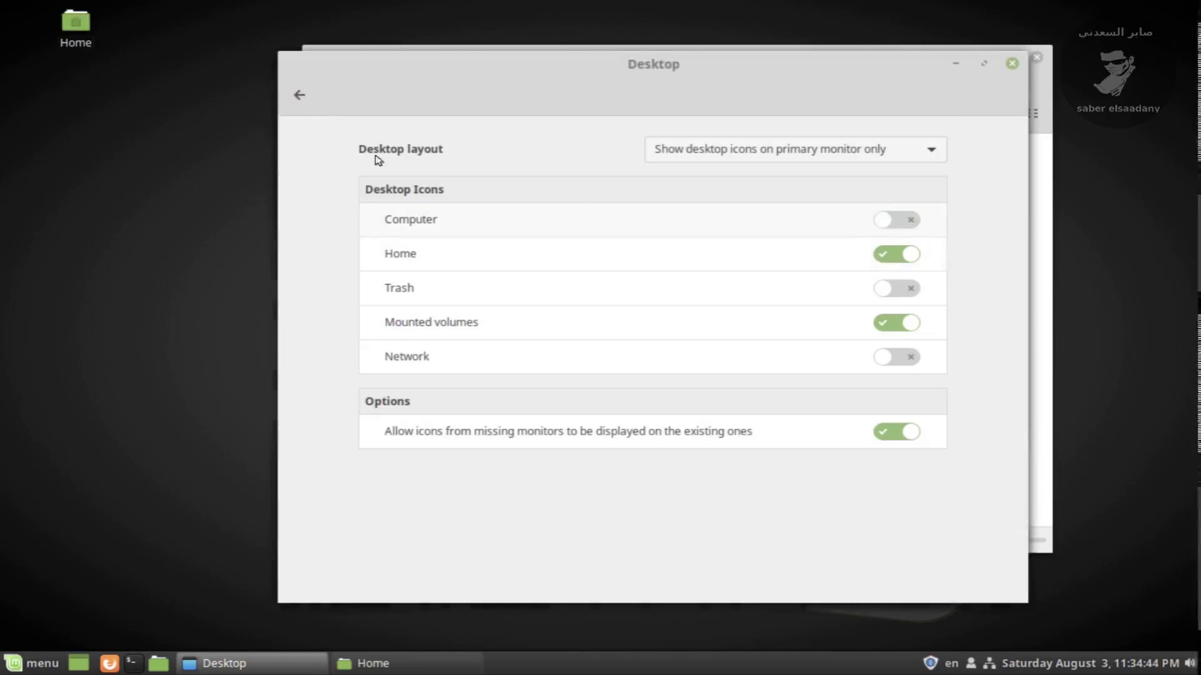
pyautogui.click(896, 254)
pyautogui.click(915, 224)
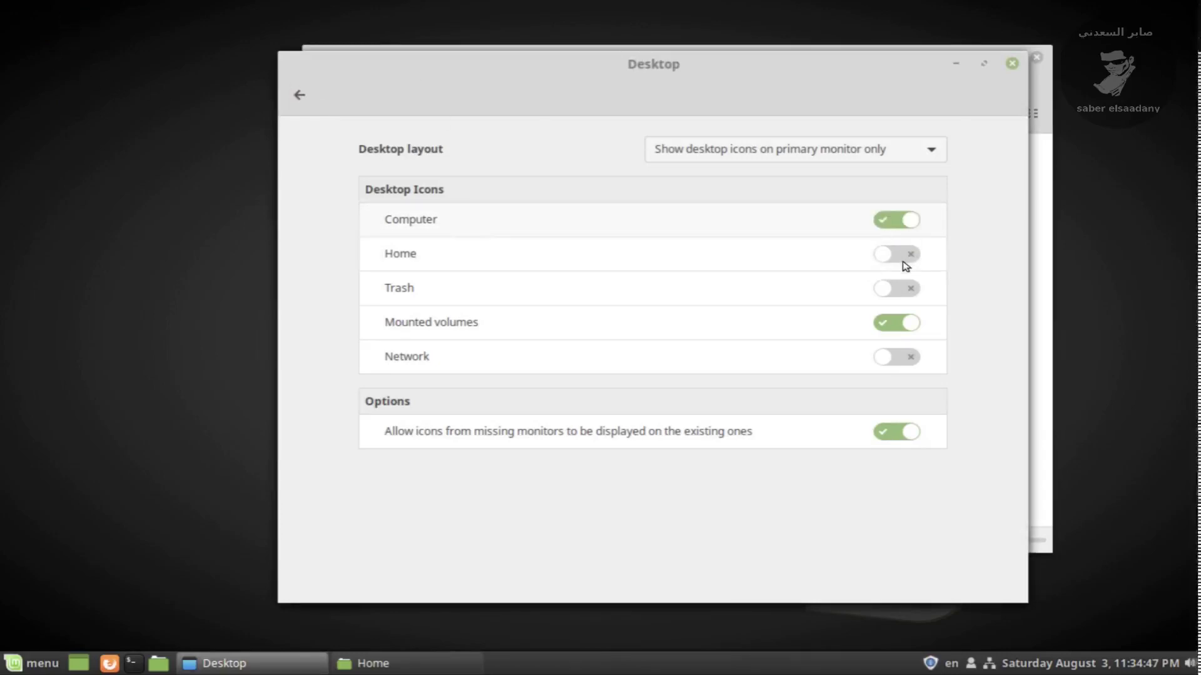
pyautogui.click(907, 255)
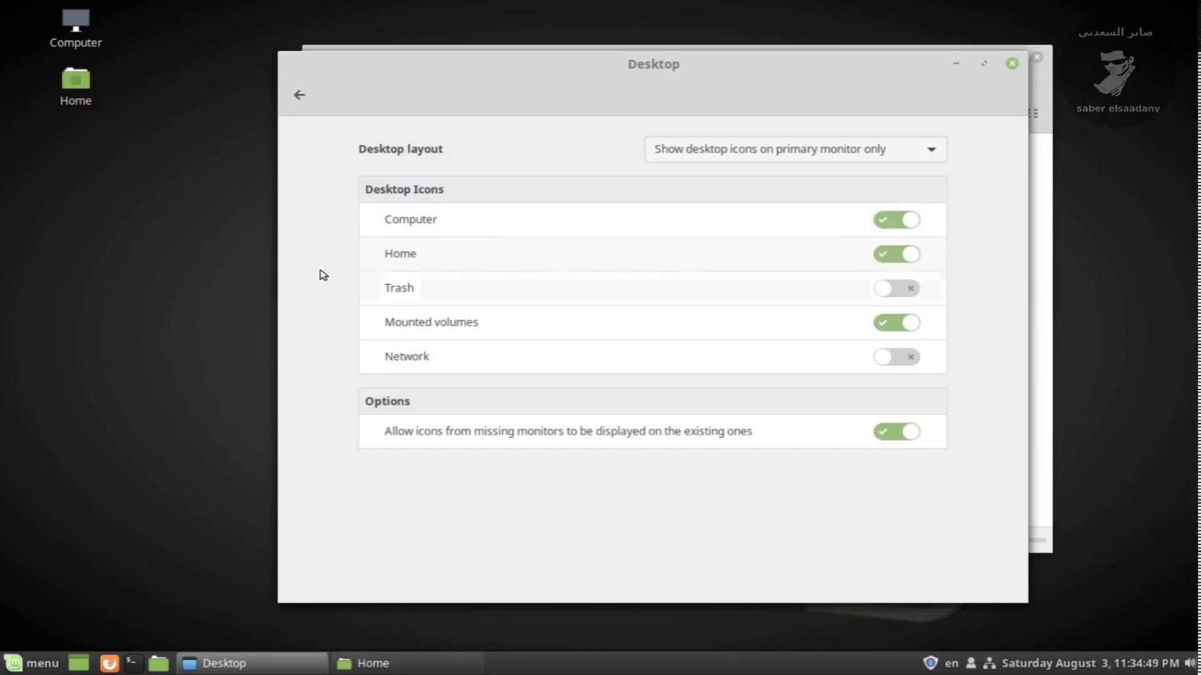
# Step: Show the Trash icon on the desktop, disable the Mounted volumes icons, and return to the settings overview
pyautogui.click(908, 297)
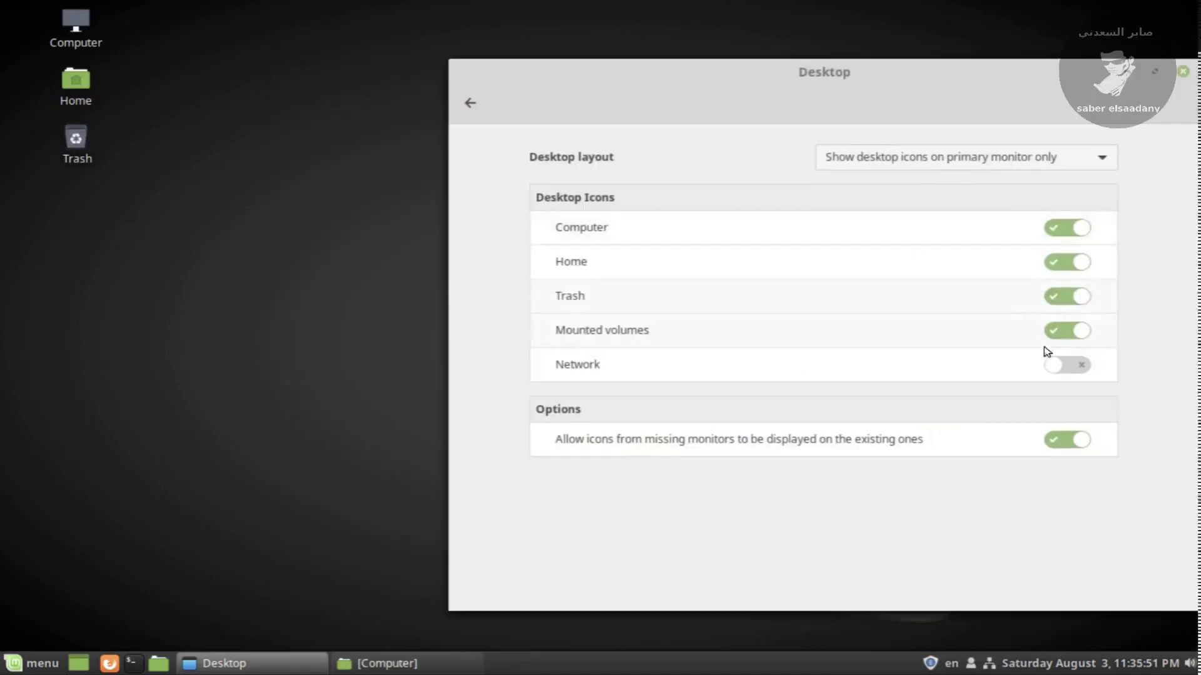
pyautogui.click(1071, 336)
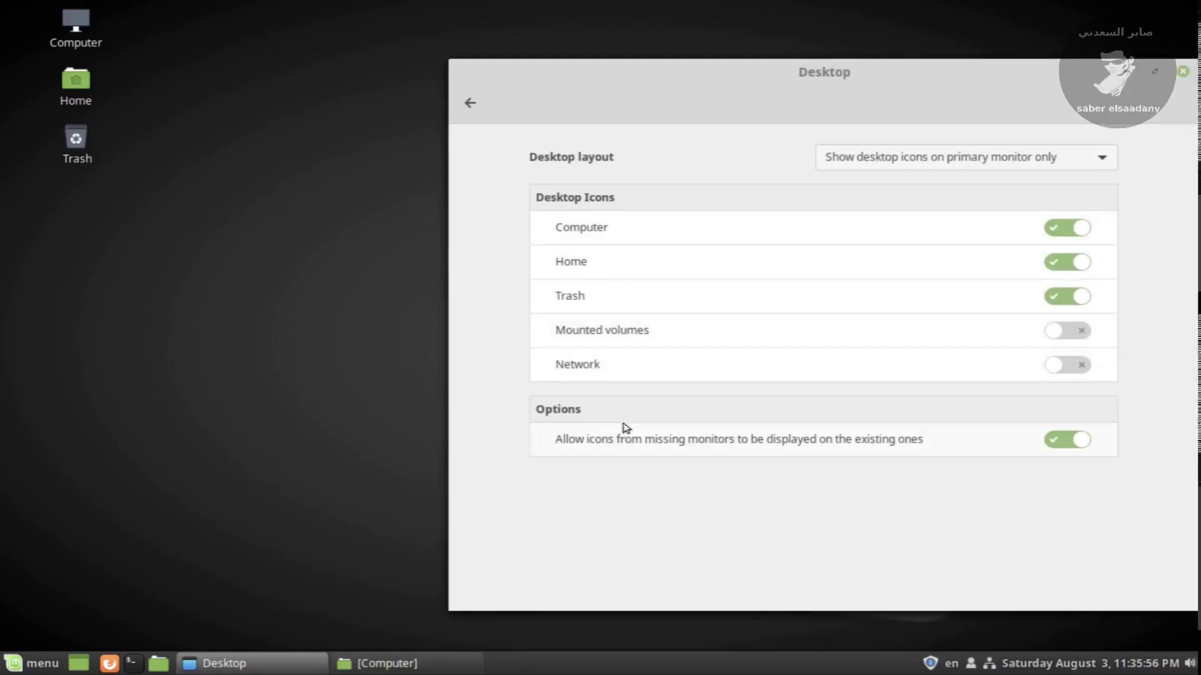
pyautogui.click(471, 108)
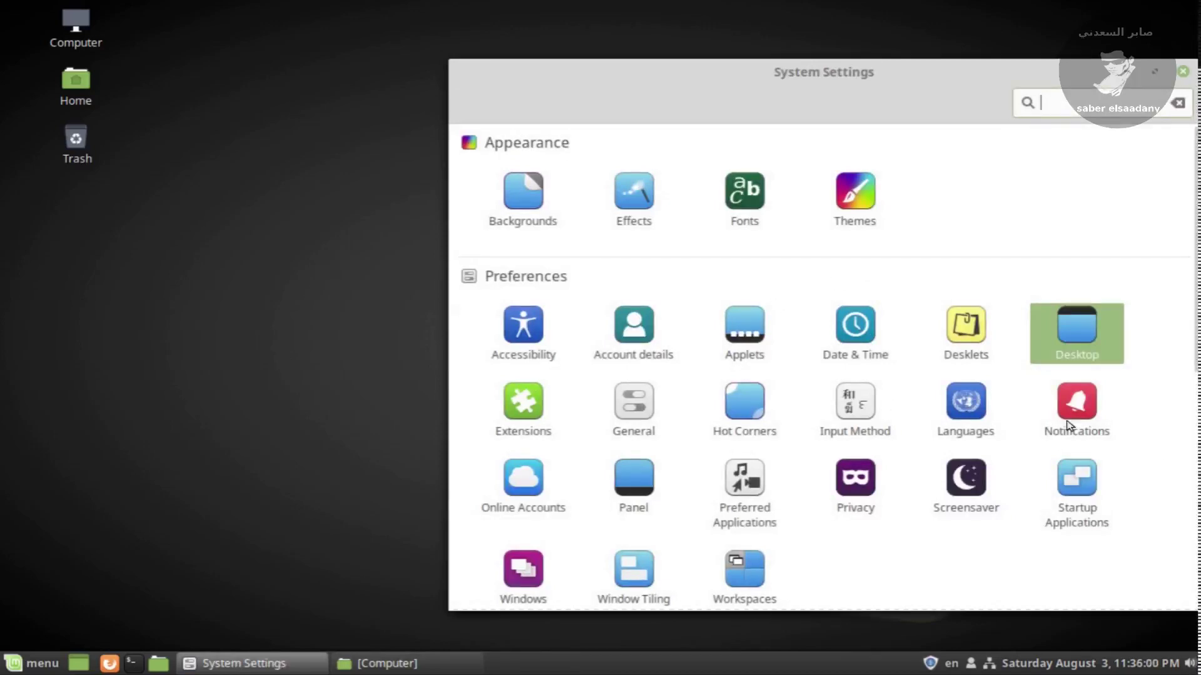
# Step: Open the Notifications settings and set notifications to show on the bottom side of the screen, displaying a test notification before and after
pyautogui.click(1077, 402)
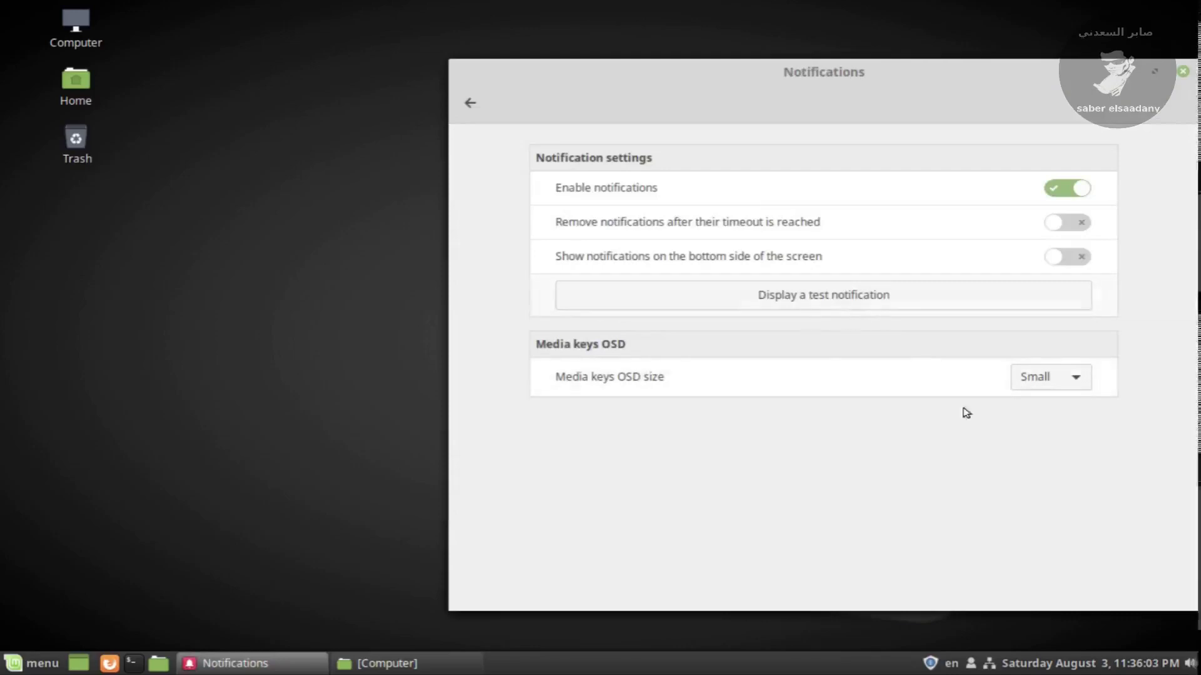
pyautogui.click(797, 295)
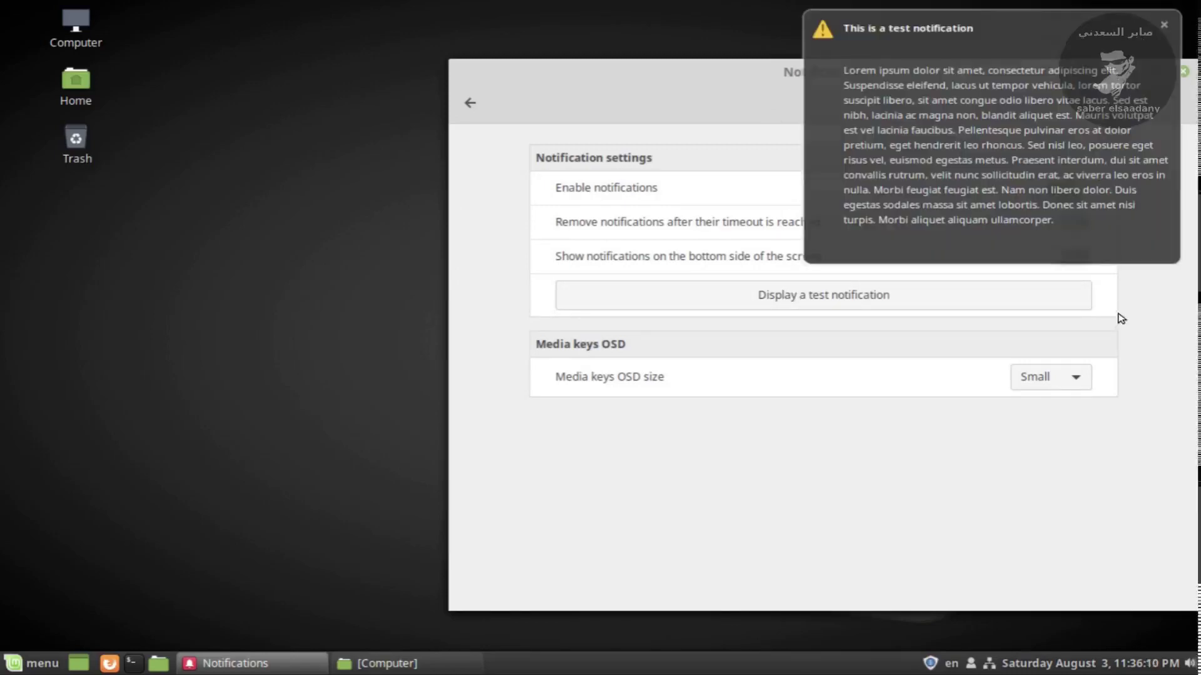
pyautogui.click(1063, 258)
pyautogui.click(912, 307)
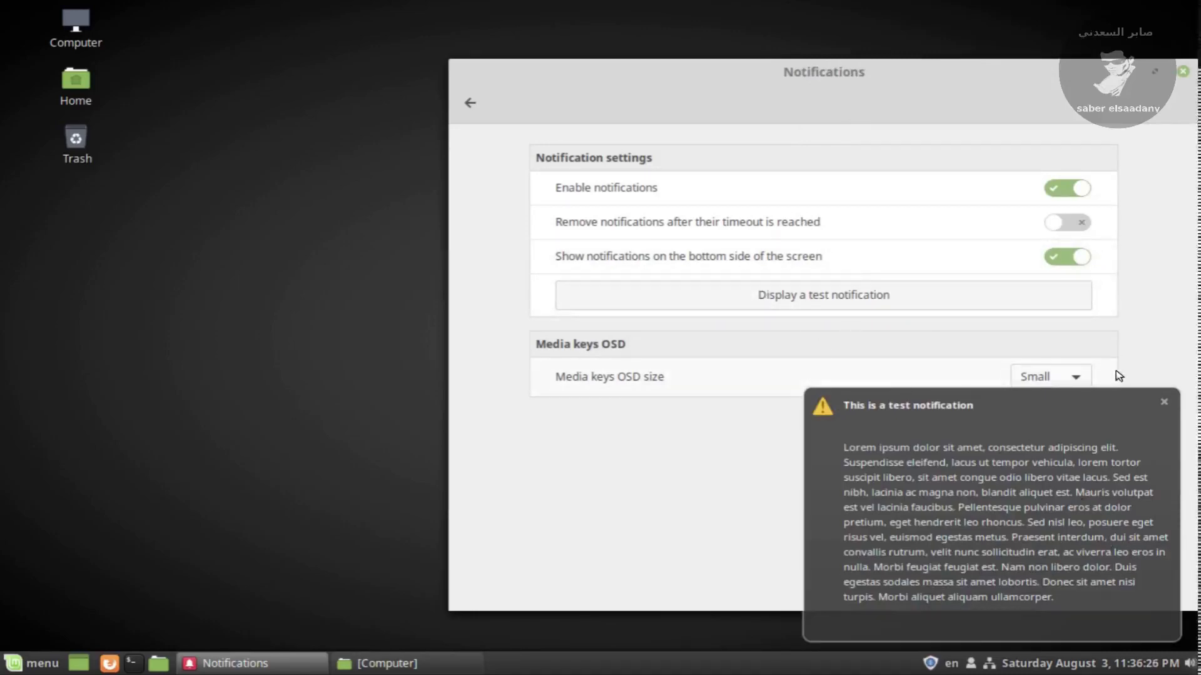
# Step: Review the available Media keys OSD sizes, keep Small, and return to the settings overview
pyautogui.click(1077, 379)
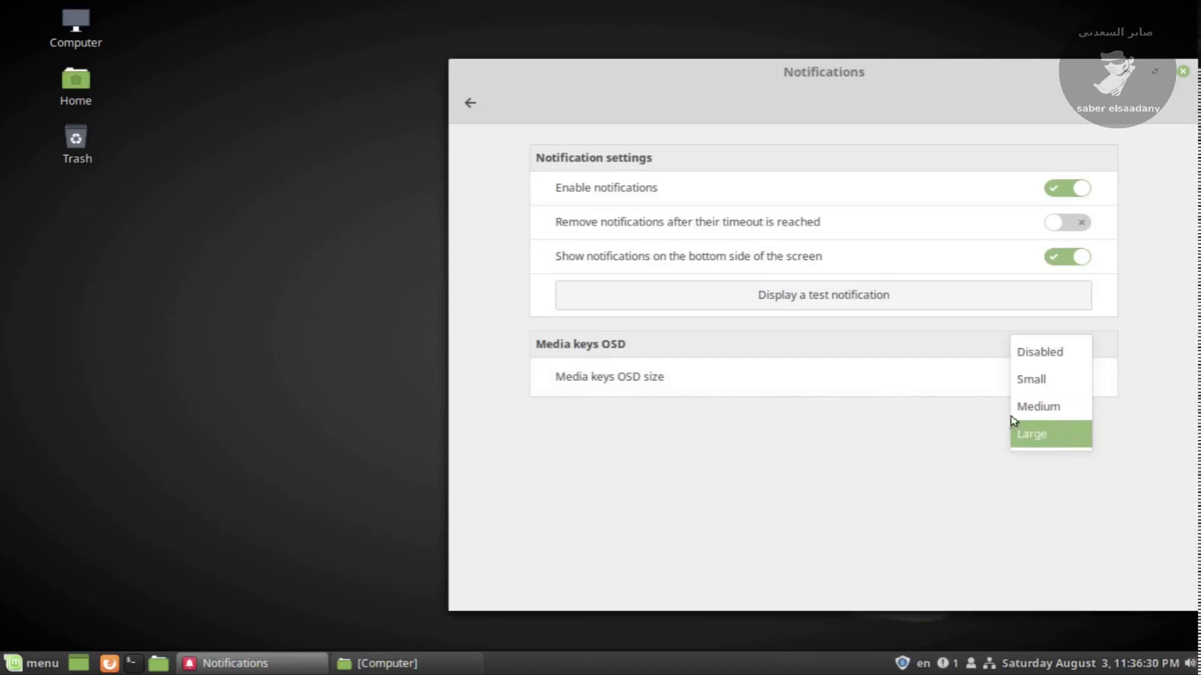
pyautogui.click(1057, 379)
pyautogui.click(474, 100)
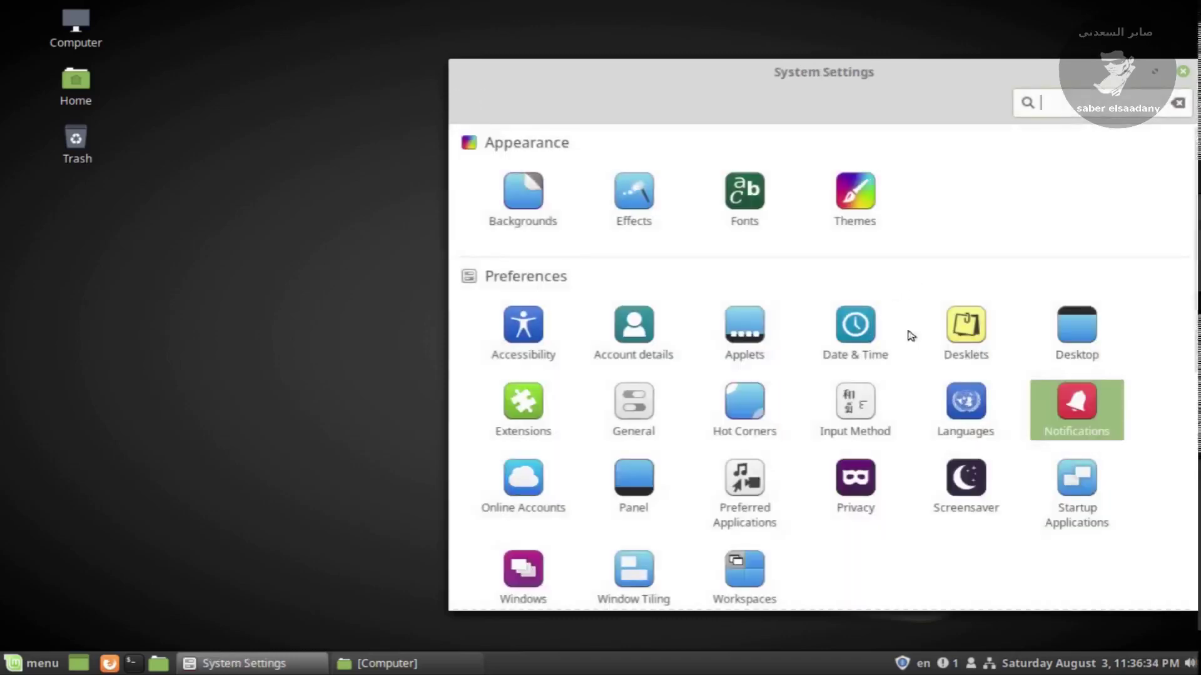
# Step: Examine the Panel settings, including the auto-hide and panel size options, and return to the overview
pyautogui.click(634, 488)
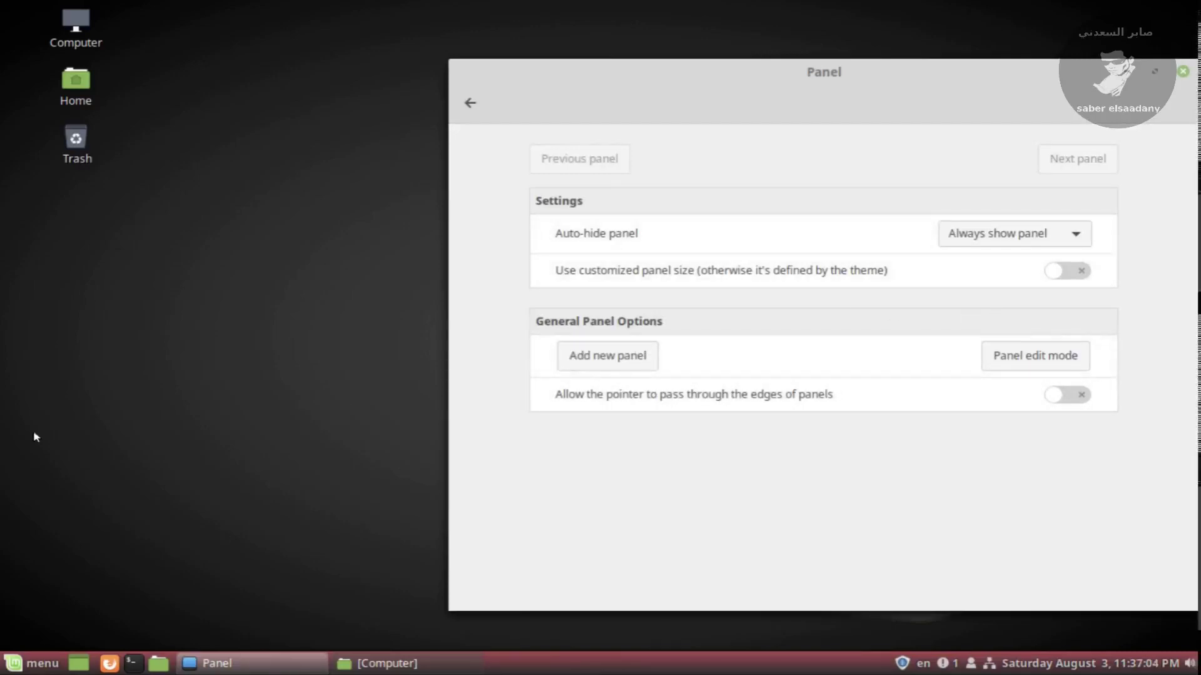
pyautogui.click(470, 103)
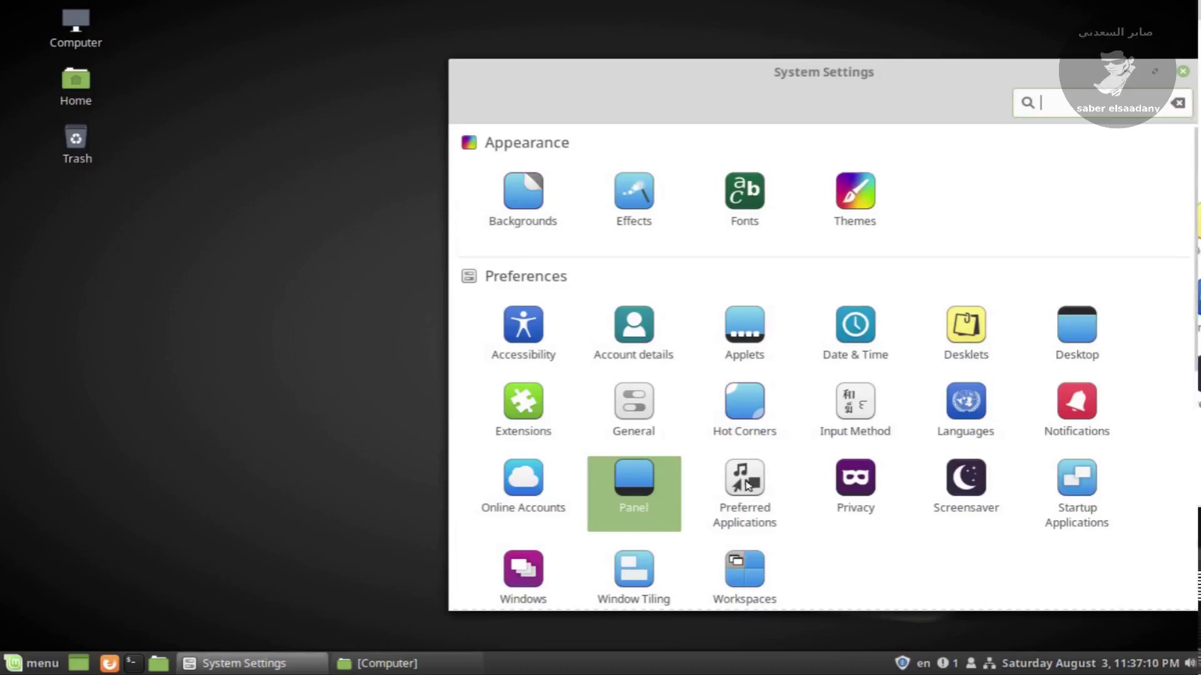
# Step: Open Preferred Applications and browse the application choices for Web, Video and Music without changing them, then return to the overview
pyautogui.click(748, 486)
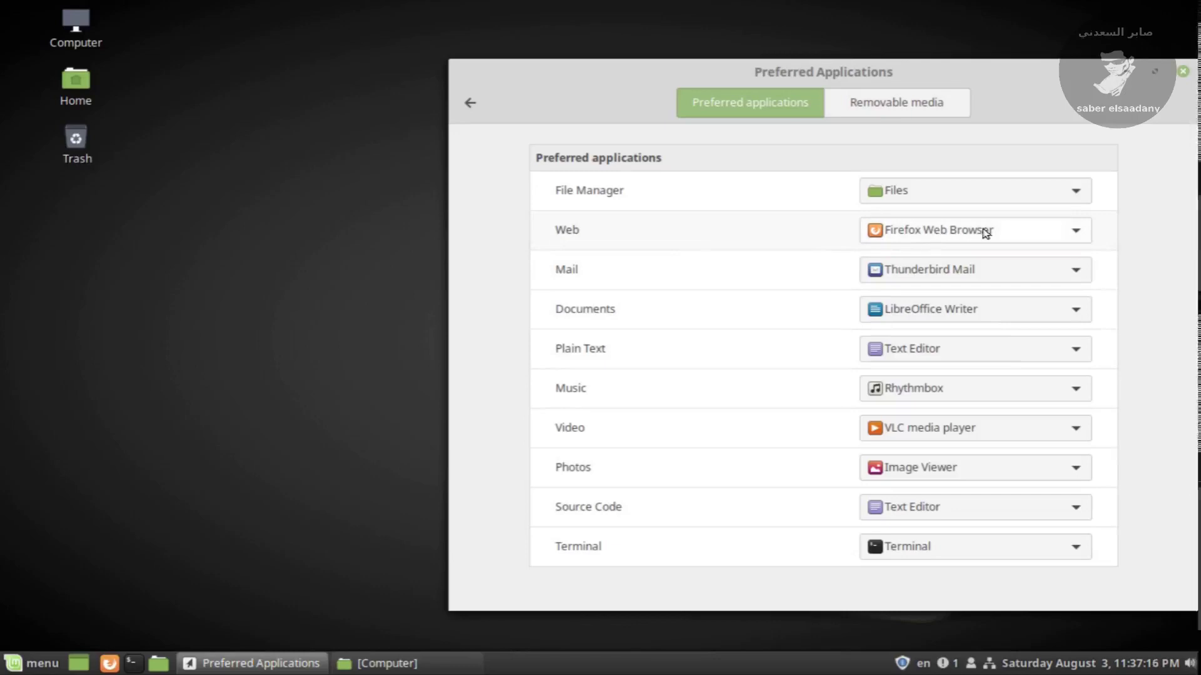
pyautogui.click(1075, 234)
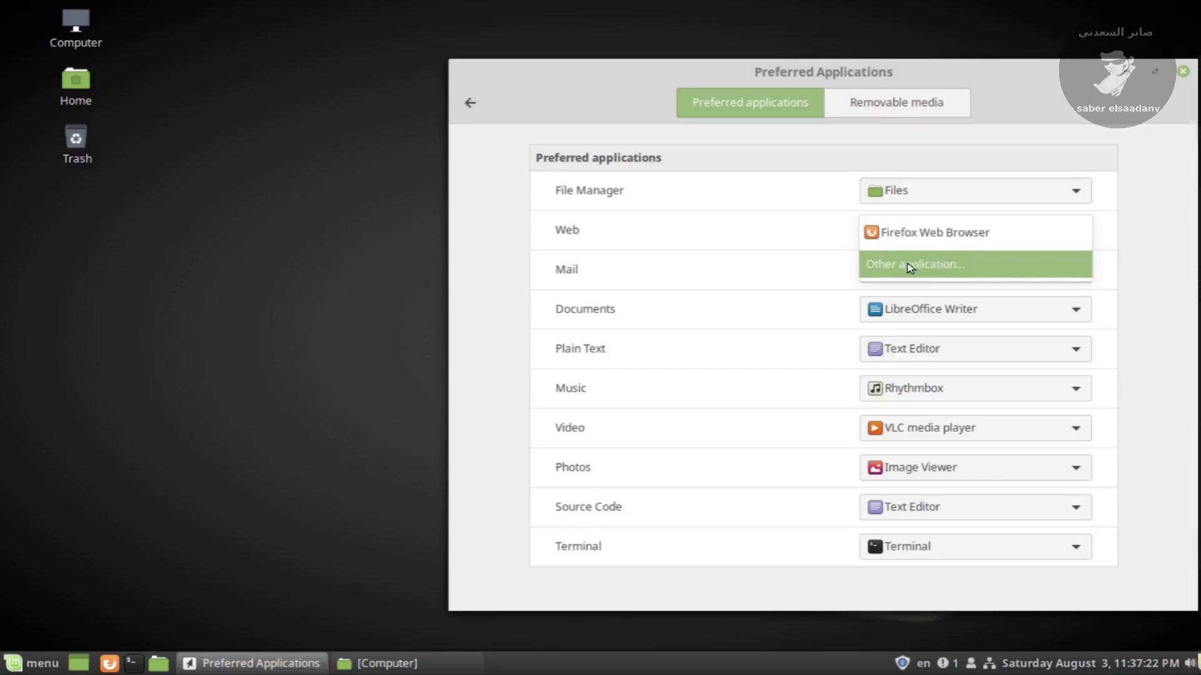
pyautogui.click(985, 238)
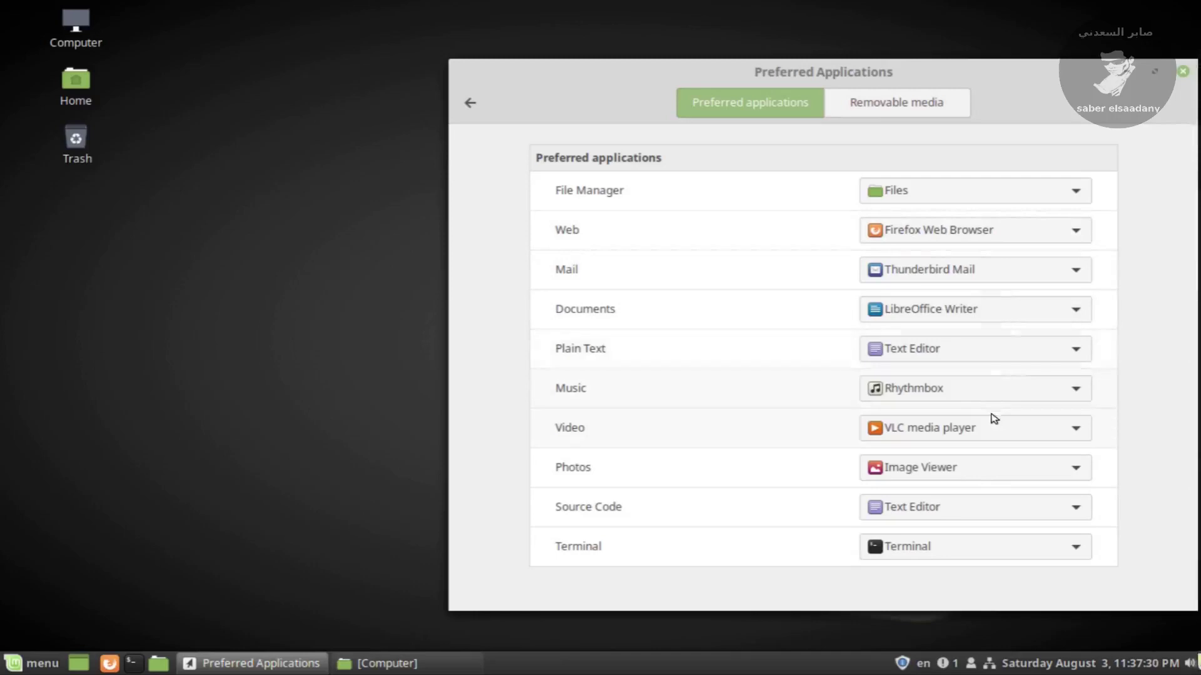
pyautogui.click(876, 428)
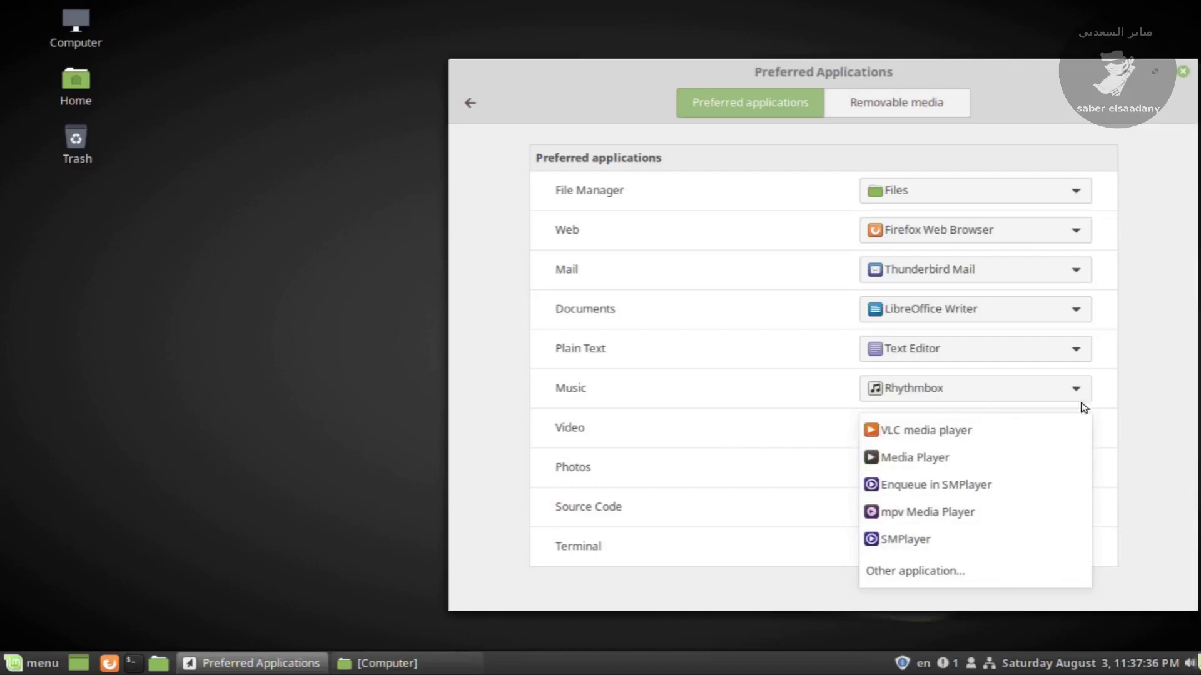
pyautogui.click(1146, 398)
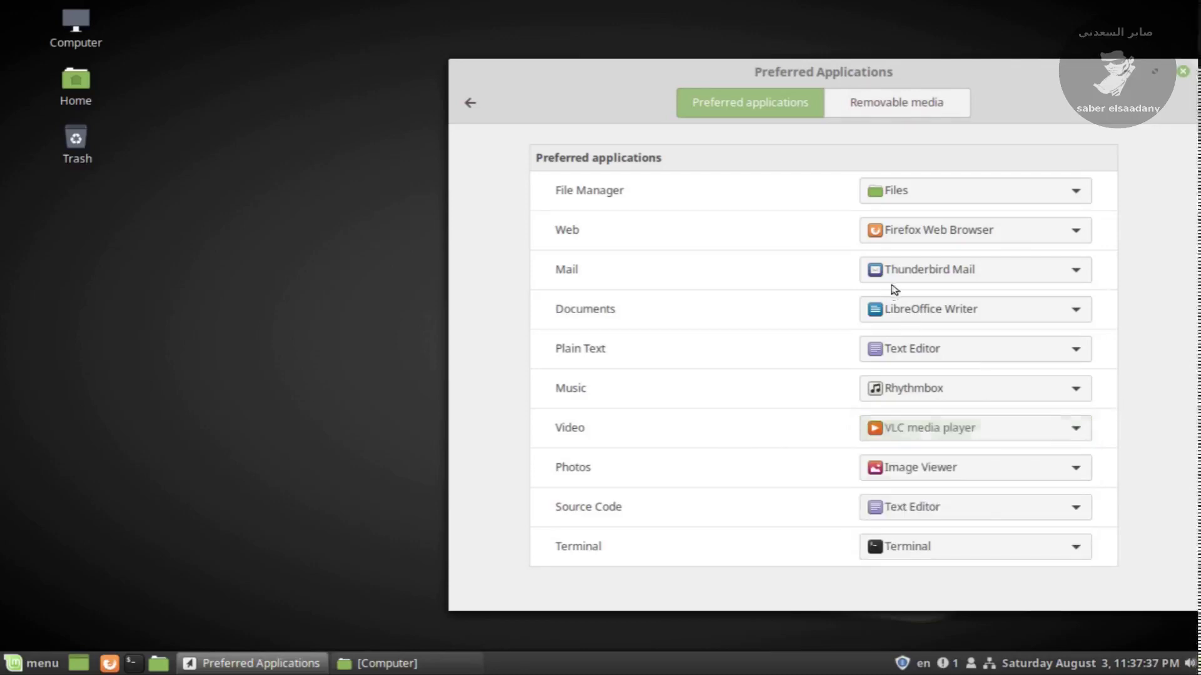
pyautogui.click(951, 393)
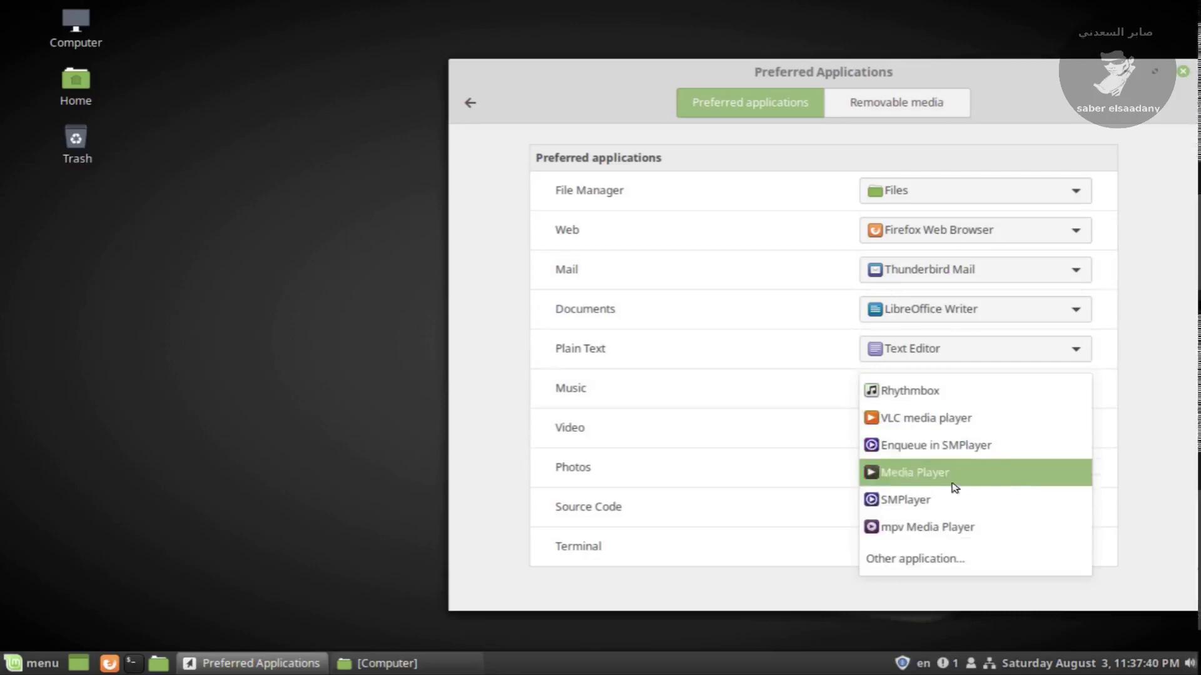
pyautogui.click(1109, 439)
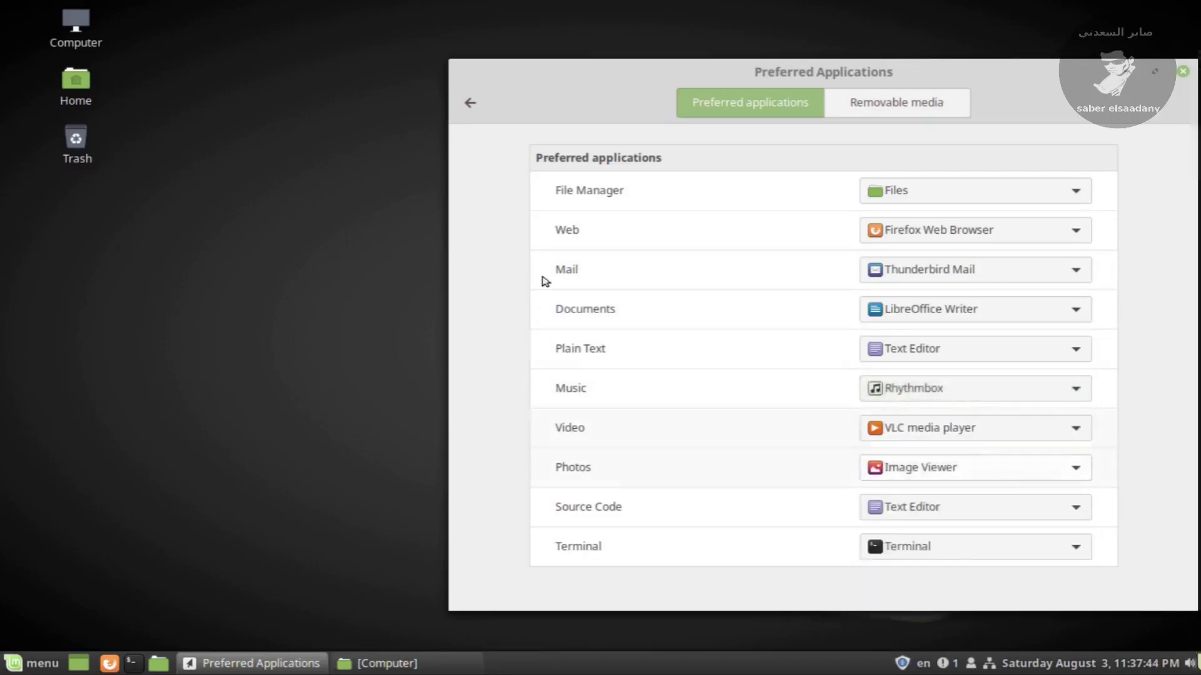
pyautogui.click(471, 103)
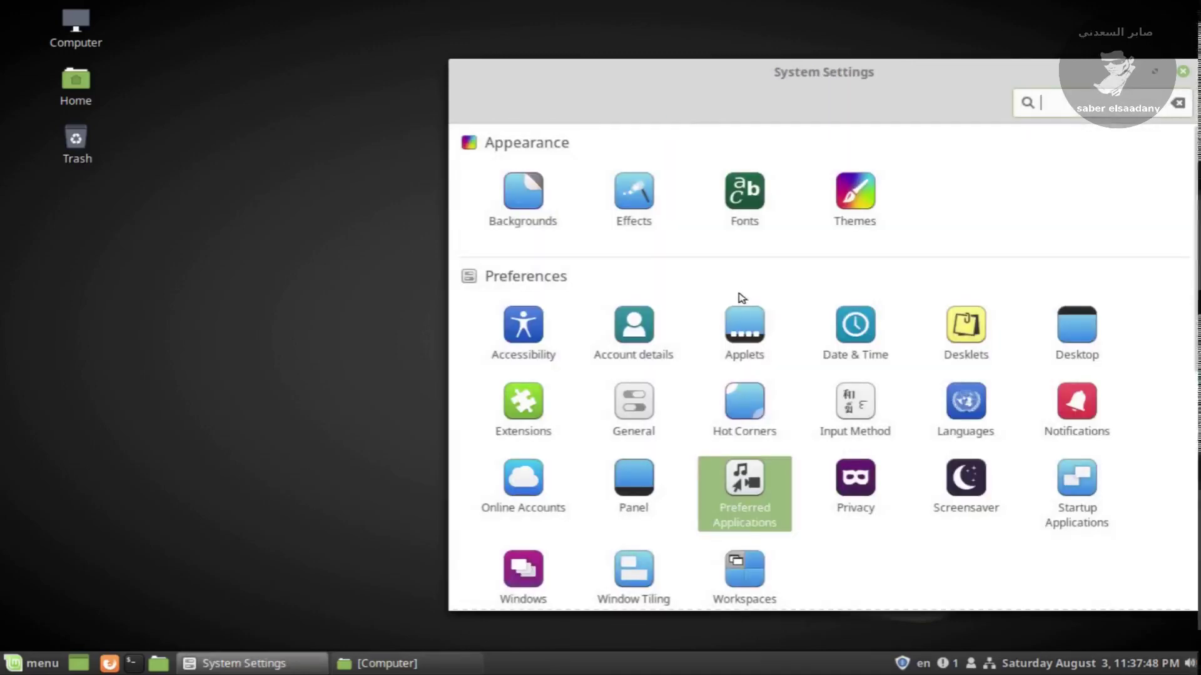
# Step: Open Startup Applications, review the programs listed there, and go back to the settings overview
pyautogui.scroll(-3, 740, 298)
pyautogui.click(1098, 365)
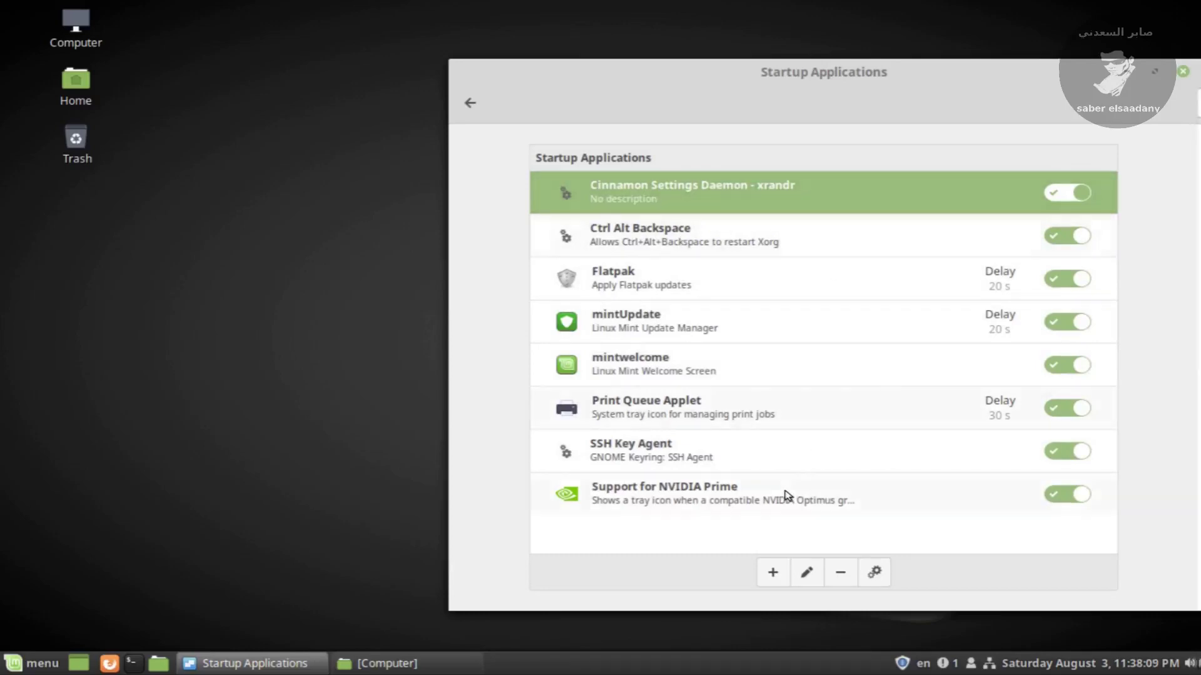
pyautogui.click(469, 103)
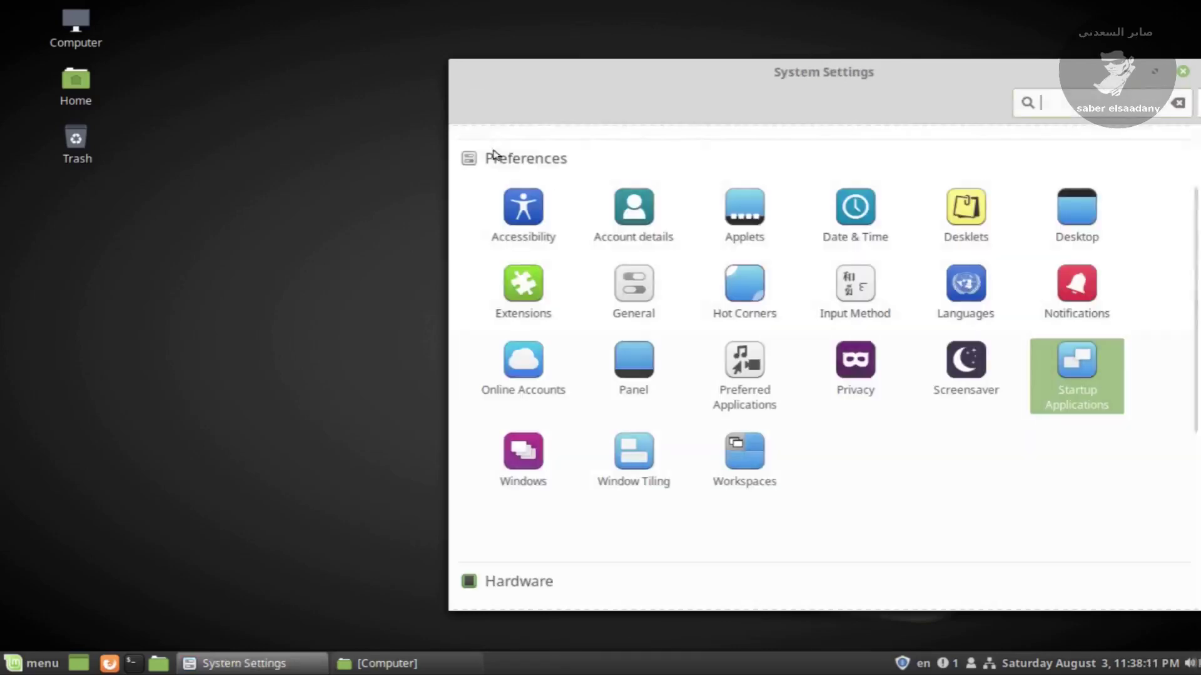
# Step: Open the Windows settings and the Home folder, and position both windows so their title bar buttons are visible
pyautogui.click(517, 464)
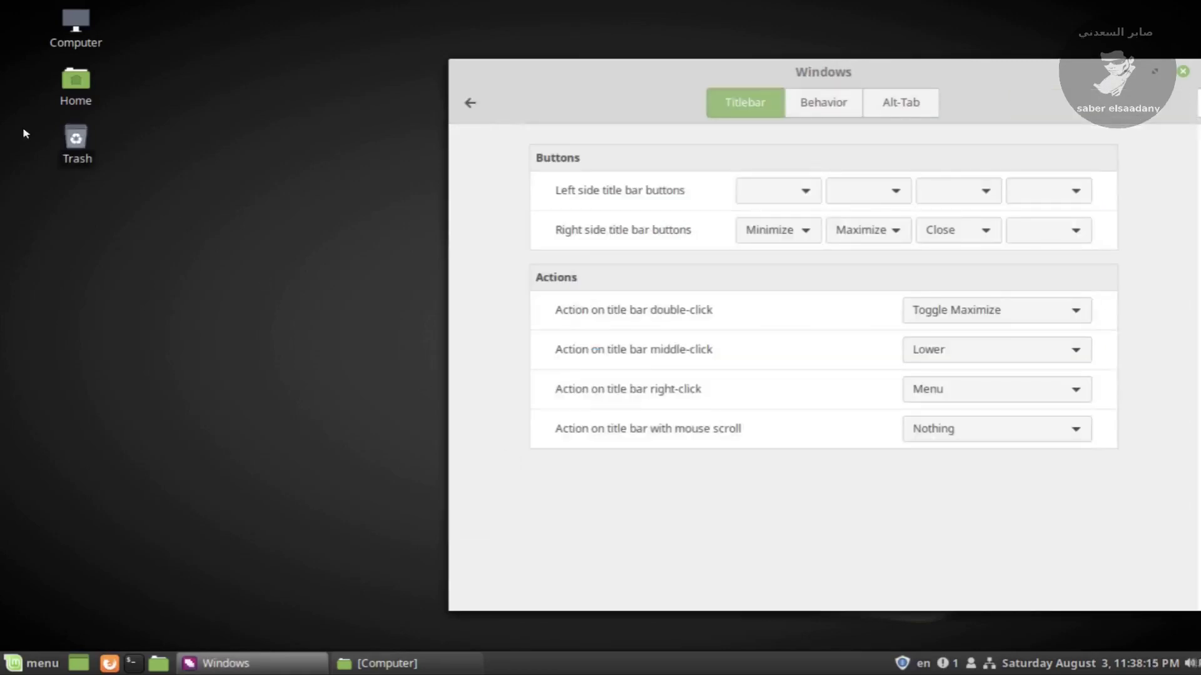
pyautogui.click(76, 84)
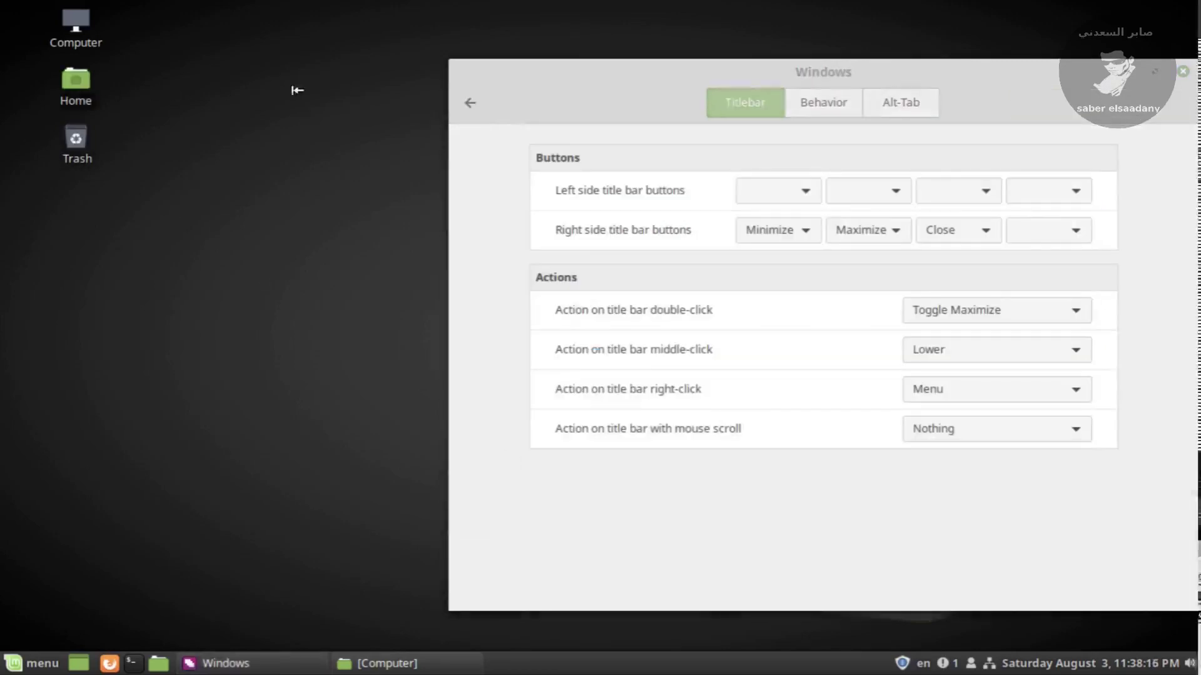
pyautogui.moveTo(652, 93); pyautogui.dragTo(468, 88)
pyautogui.moveTo(865, 87); pyautogui.dragTo(913, 188)
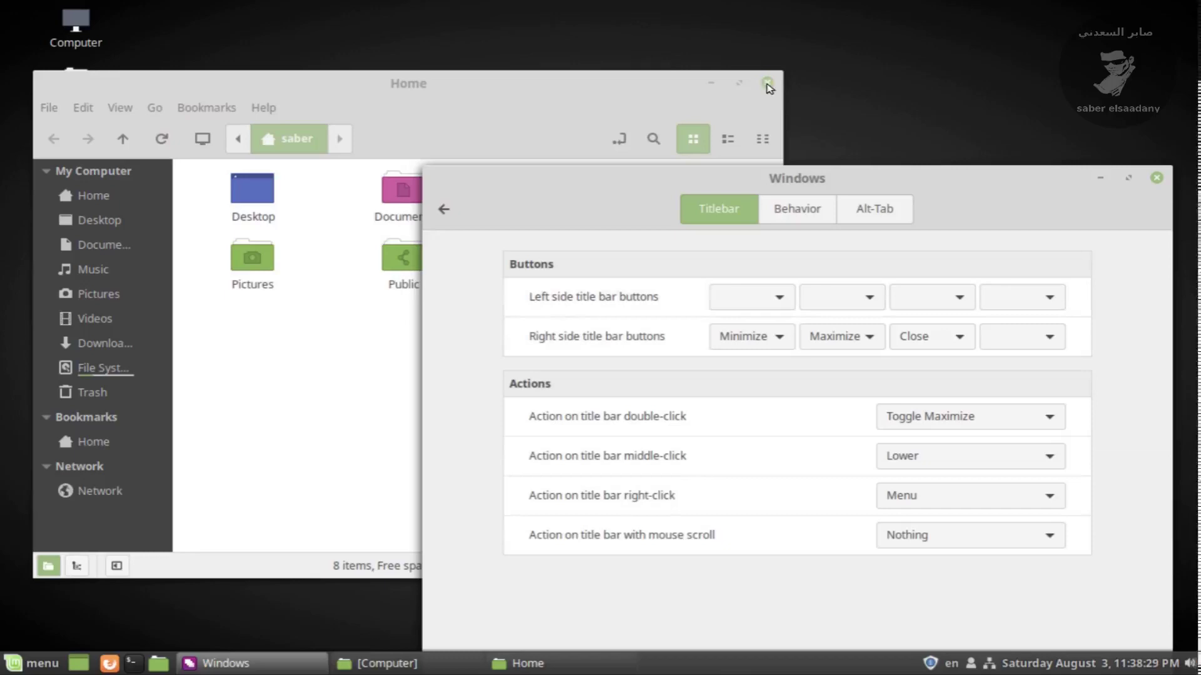
# Step: Try Shade as the third right-side title bar button, and set that button back to Close
pyautogui.click(961, 338)
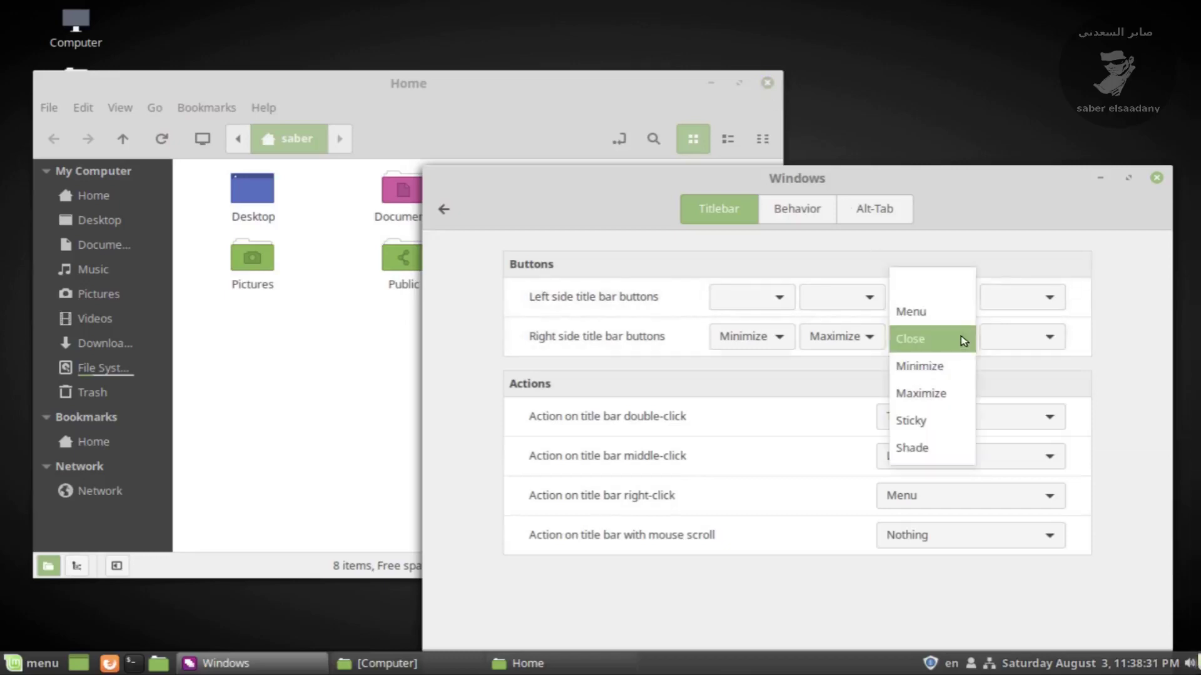
pyautogui.click(920, 448)
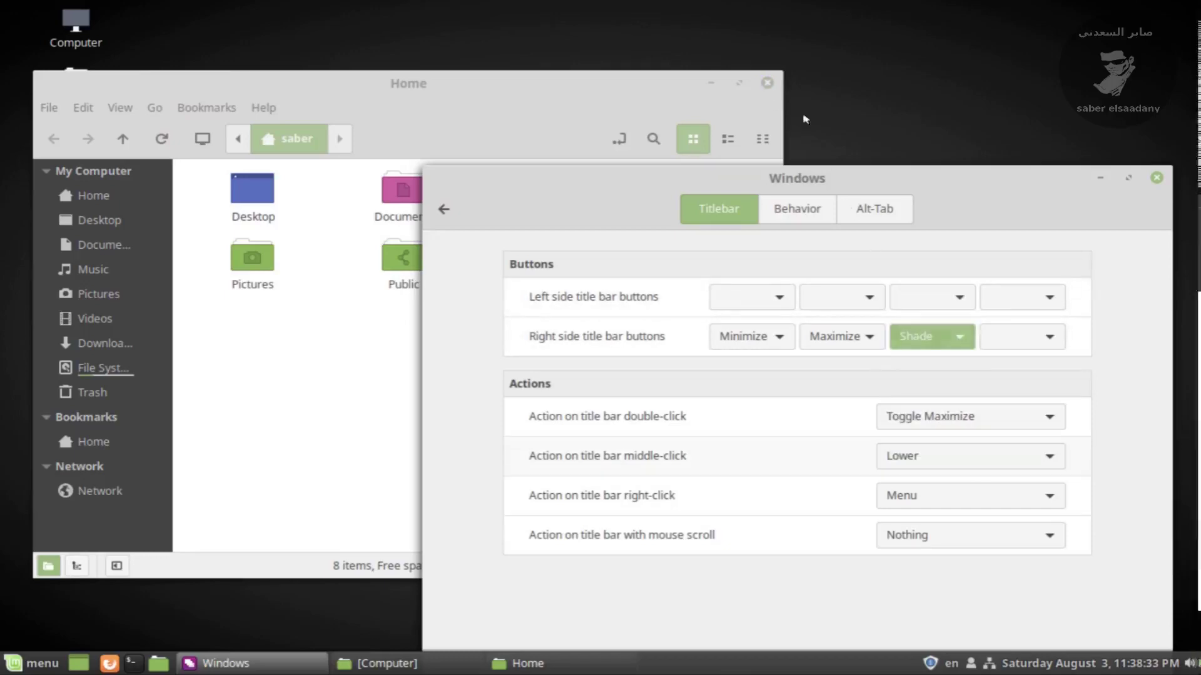
pyautogui.click(942, 338)
pyautogui.click(935, 235)
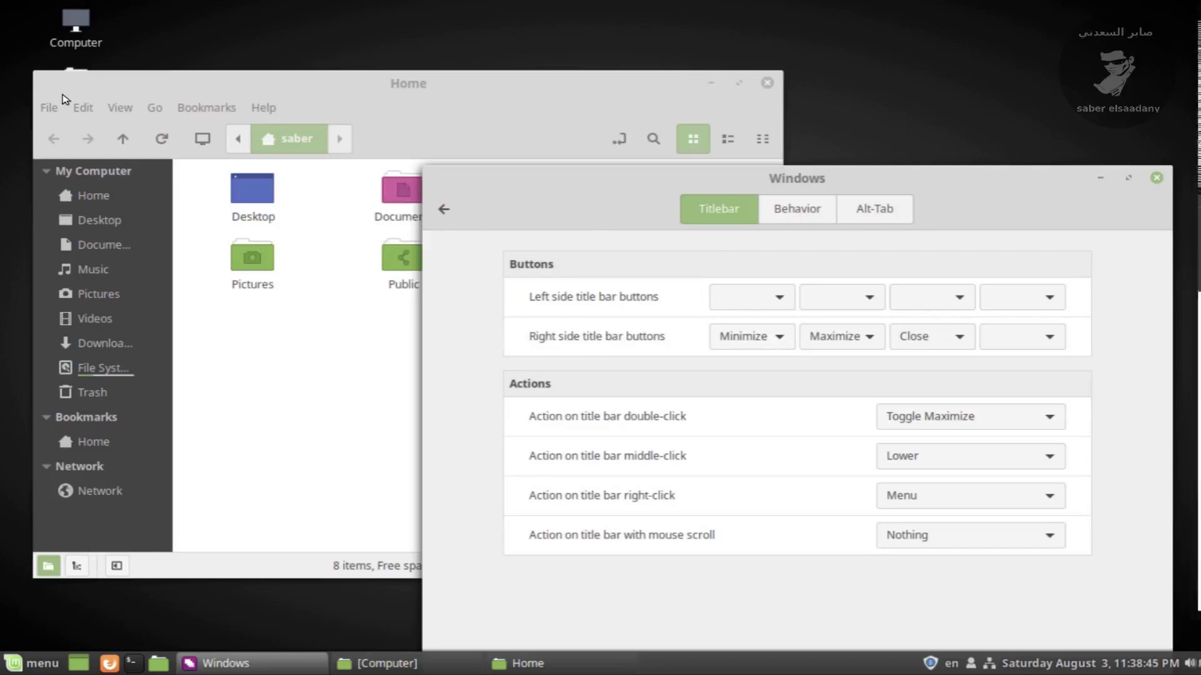
# Step: Try moving the Close button to the left side of the title bar, and return it to the right side
pyautogui.click(781, 303)
pyautogui.click(741, 351)
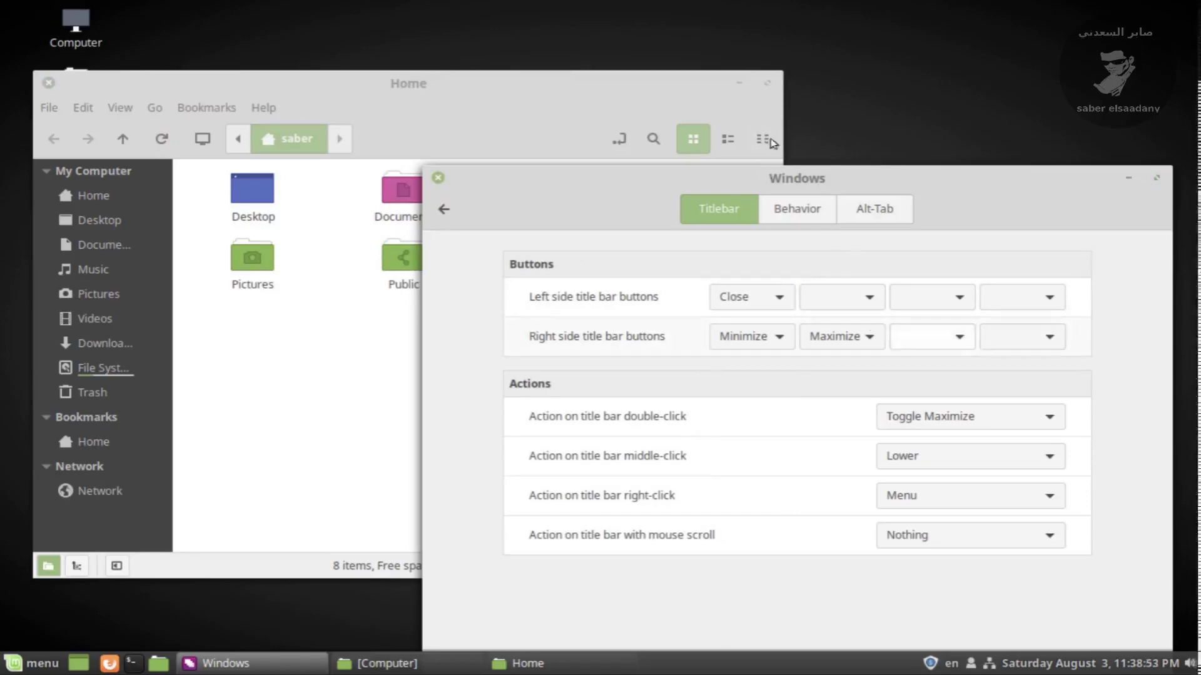
pyautogui.click(919, 338)
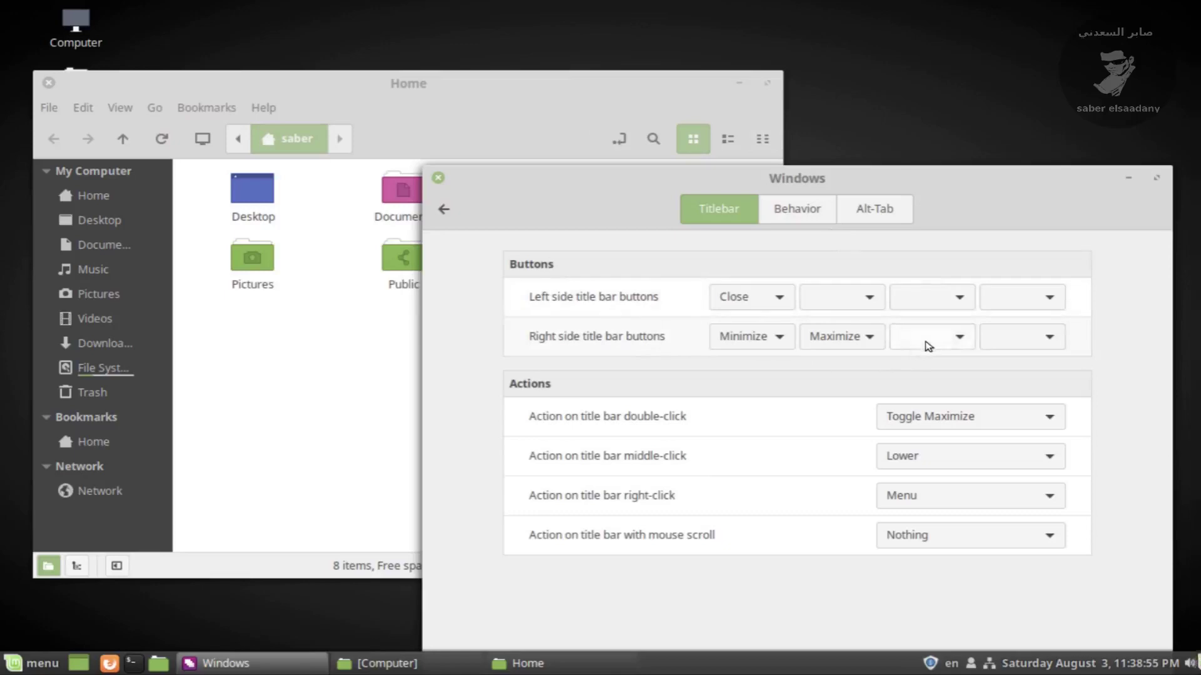
pyautogui.click(928, 345)
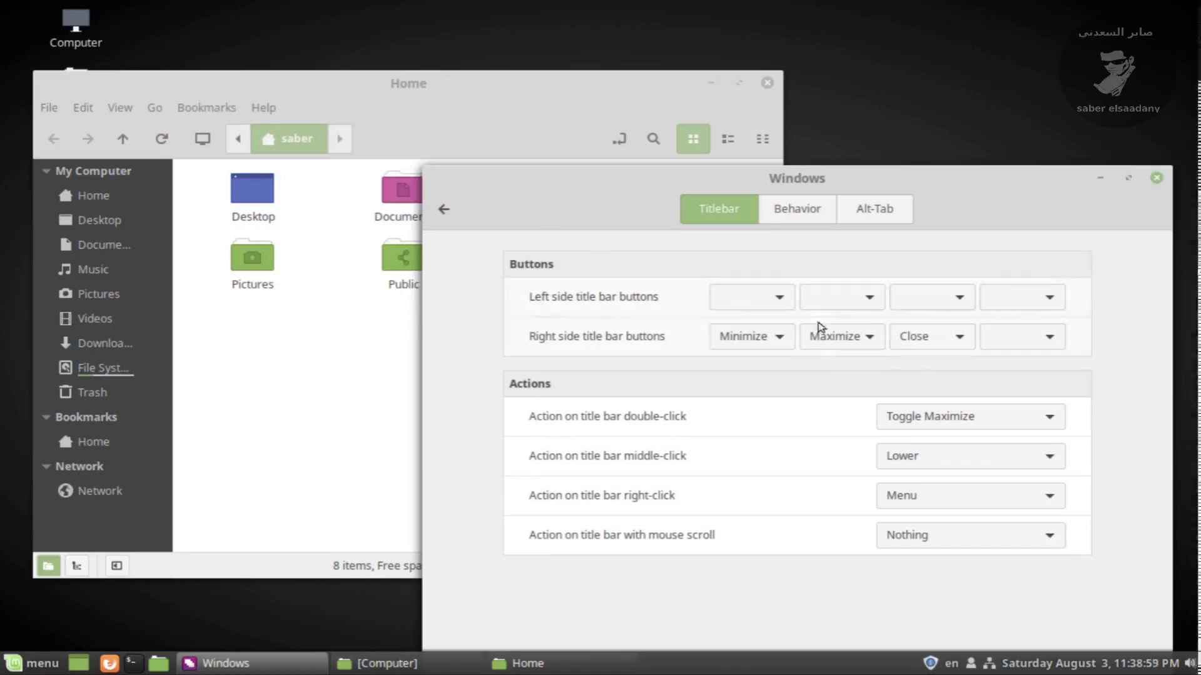
# Step: Set the special key to move and resize windows to <Super>, and return to the settings overview
pyautogui.click(811, 209)
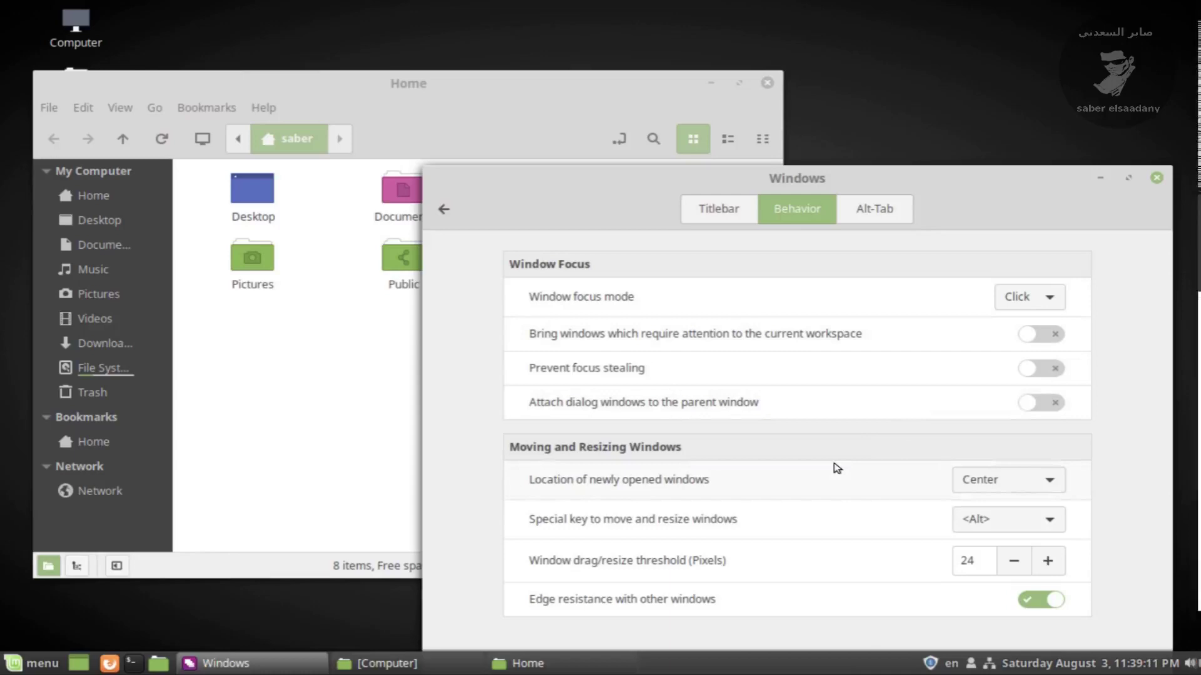
pyautogui.moveTo(828, 525)
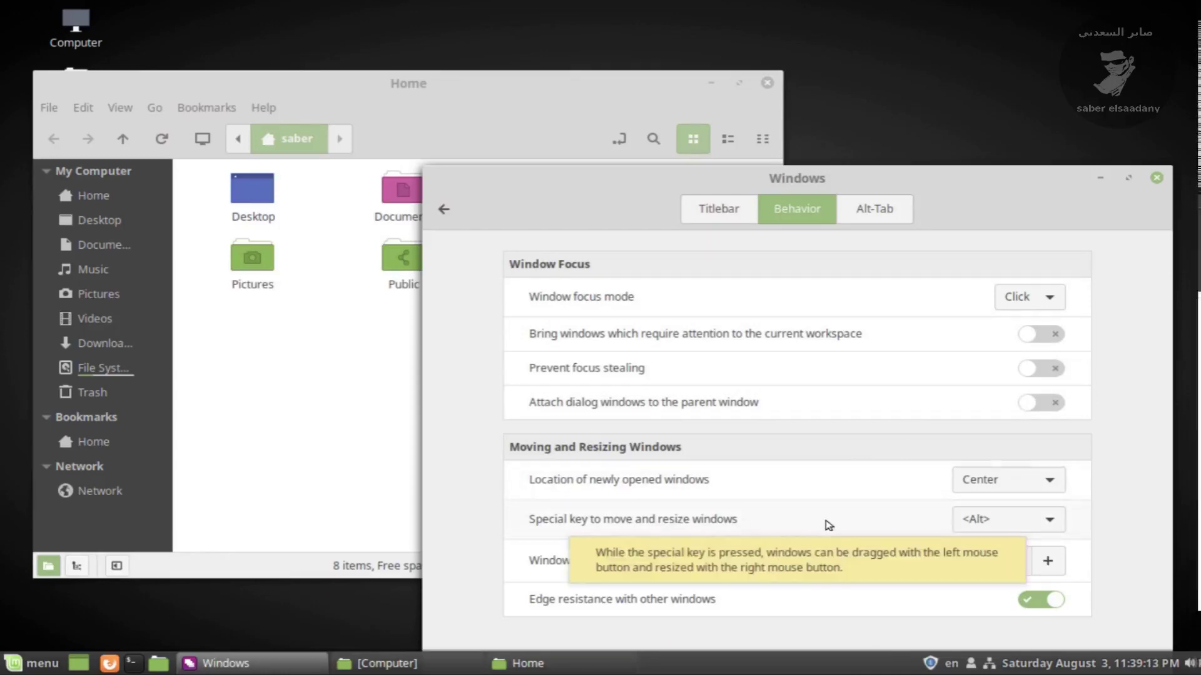
pyautogui.click(1036, 525)
pyautogui.click(994, 554)
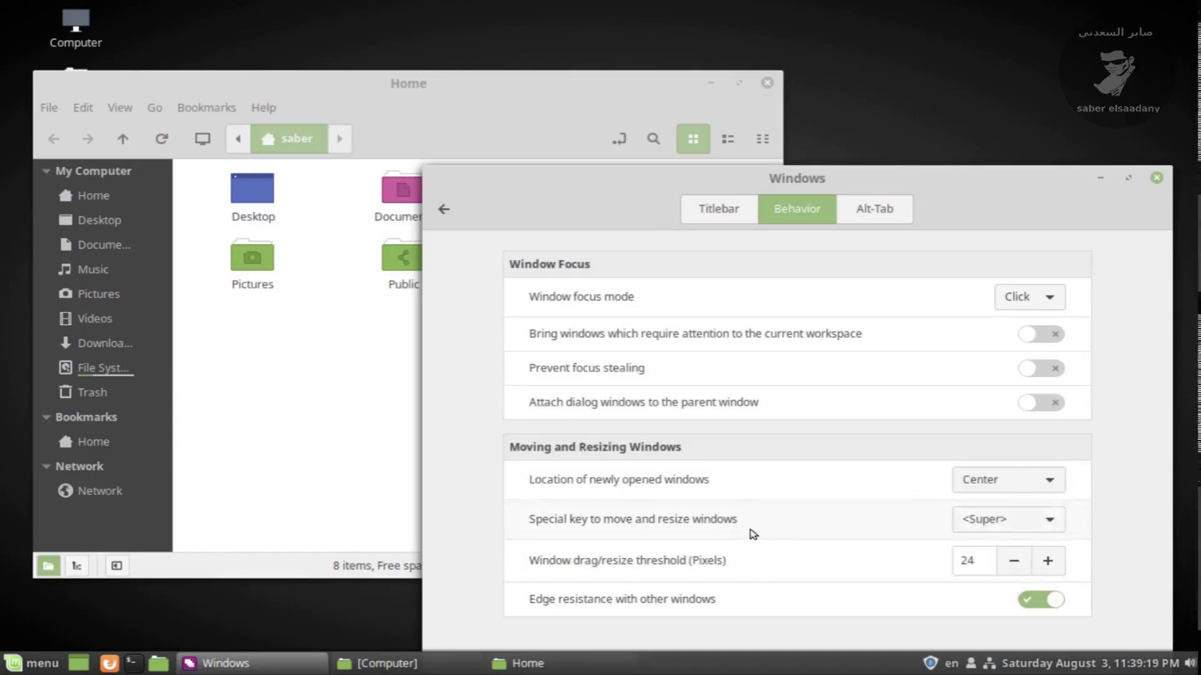
pyautogui.moveTo(753, 533)
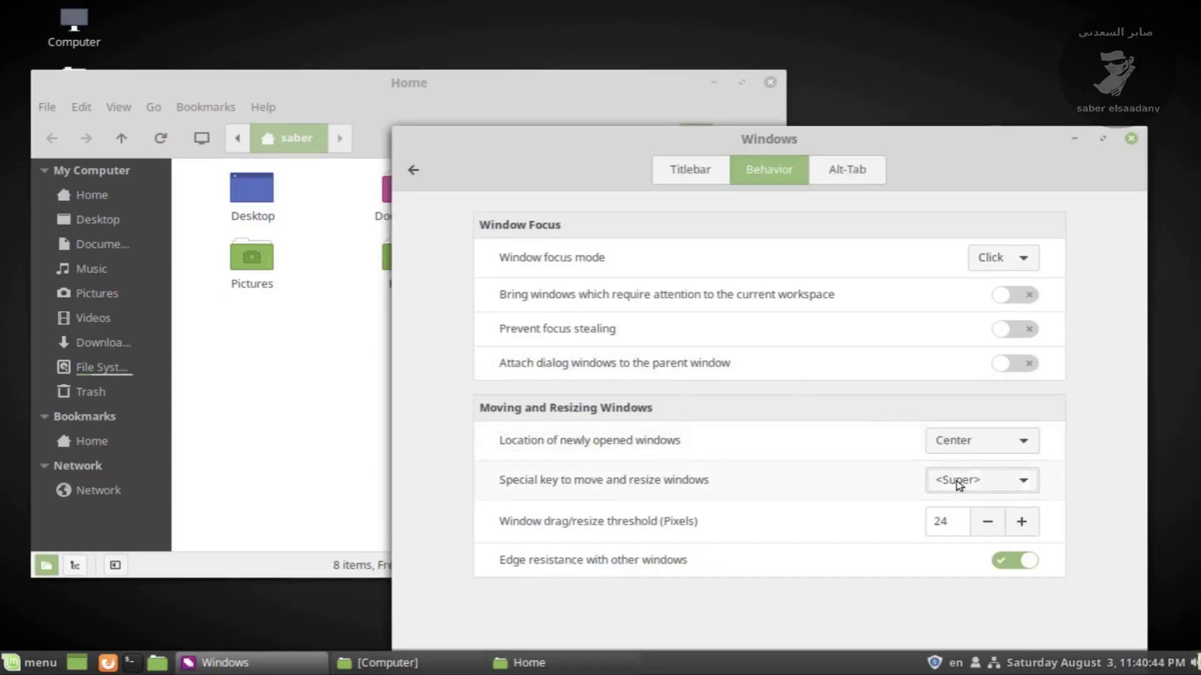
pyautogui.click(413, 170)
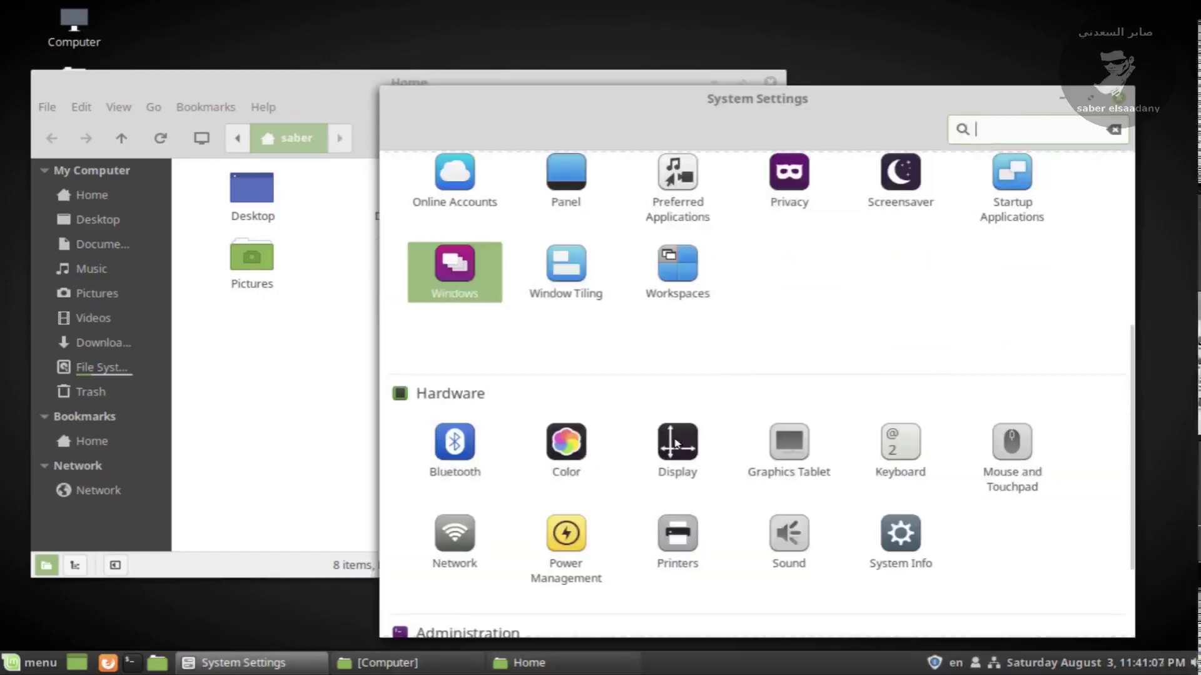
# Step: Review the resolution and rotation options in the Display settings, return to the overview, and move its window higher
pyautogui.click(676, 441)
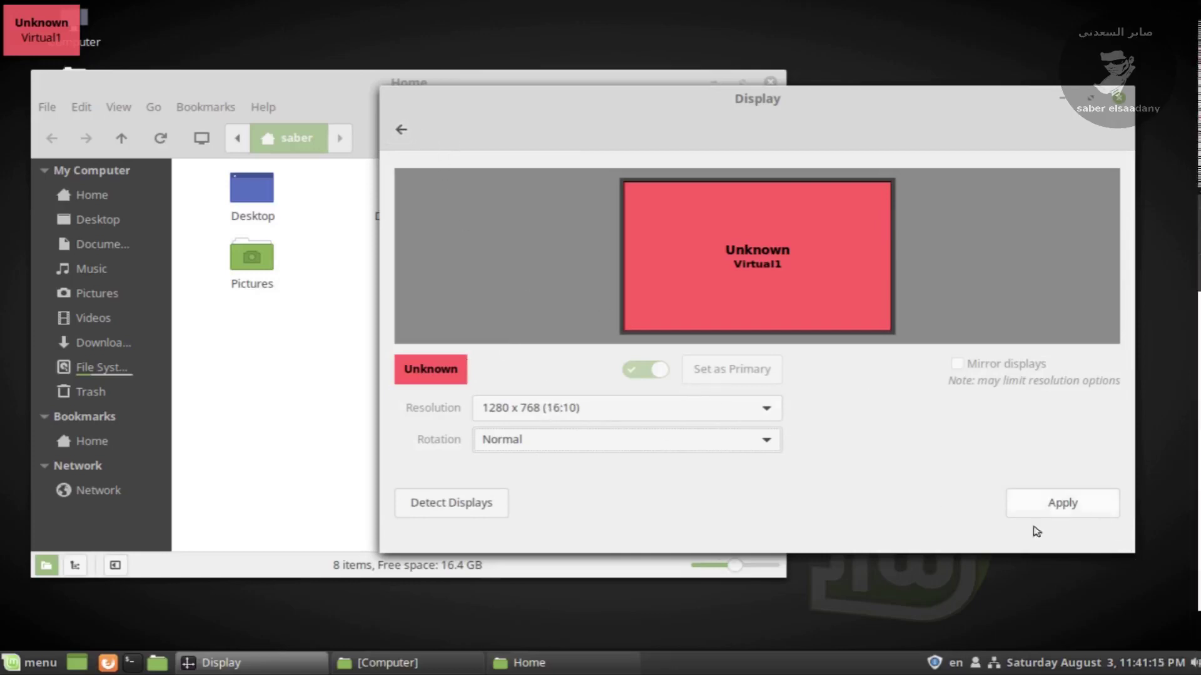
pyautogui.click(399, 131)
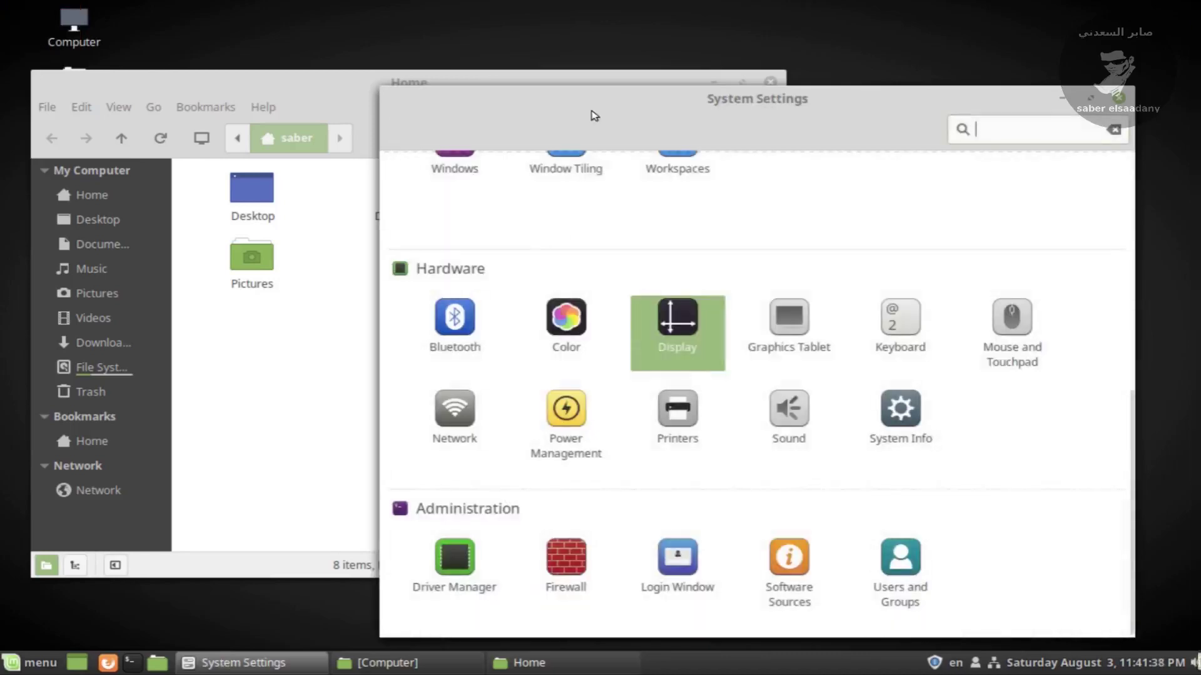
pyautogui.moveTo(600, 105); pyautogui.dragTo(593, 56)
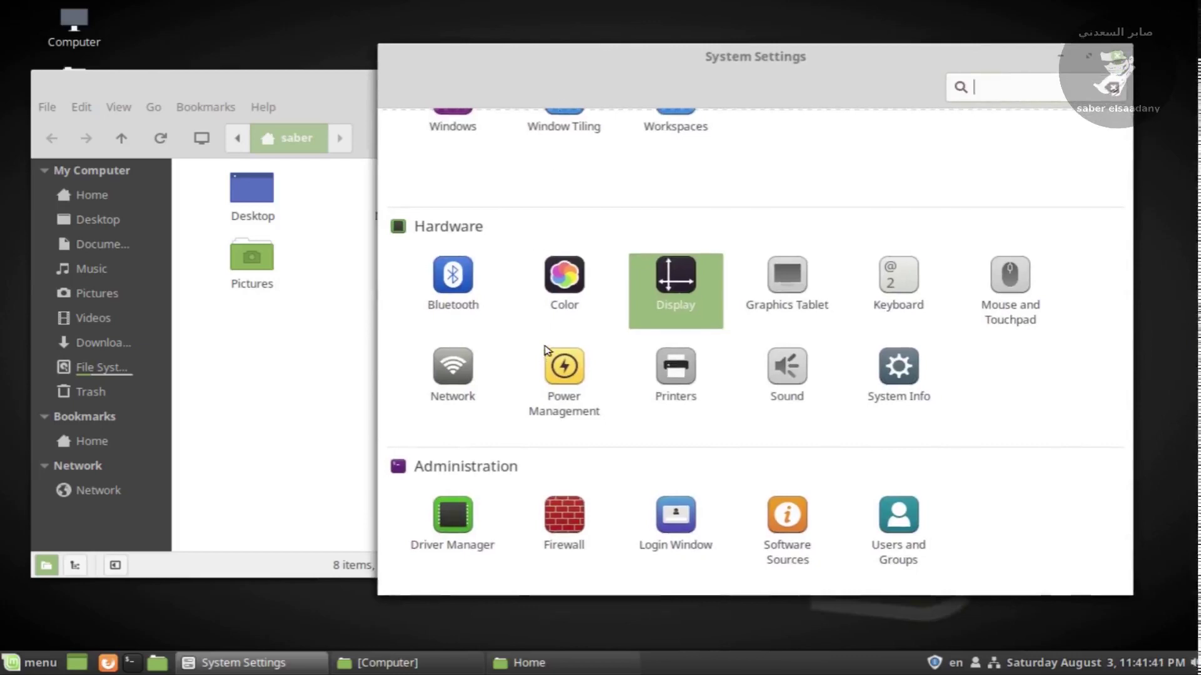
# Step: Open Driver Manager with the account password and review the NVIDIA drivers, selecting xserver-xorg-video-nouveau briefly before reselecting nvidia-340
pyautogui.click(459, 519)
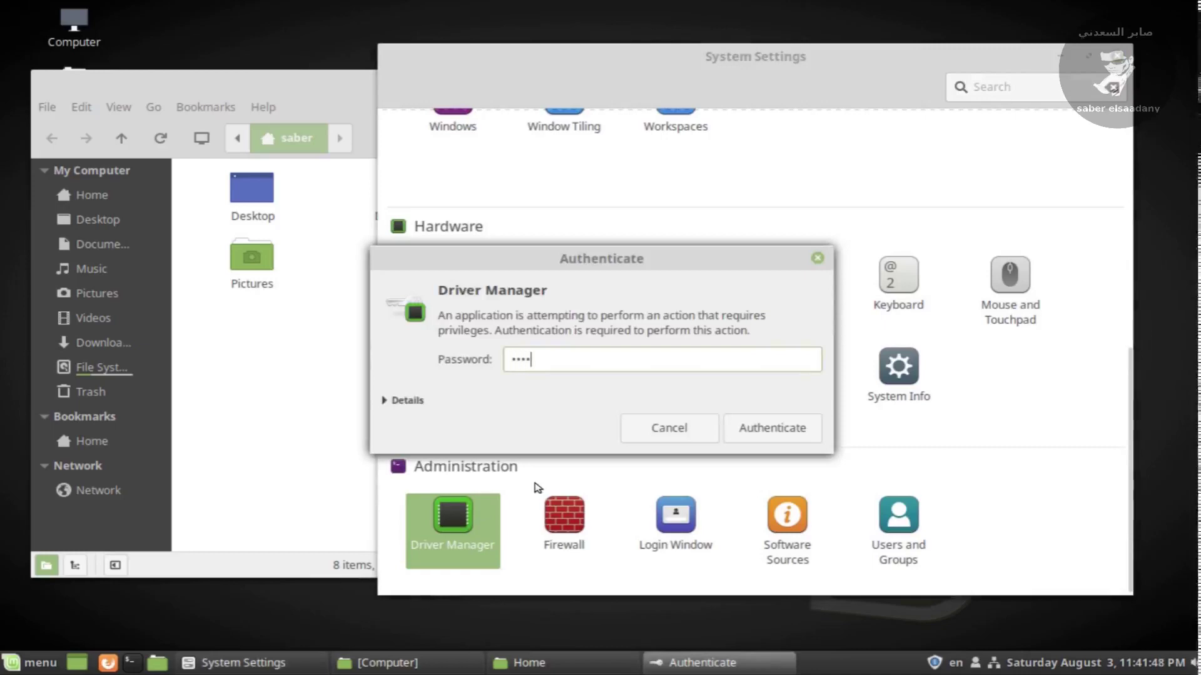
pyautogui.press('Return')
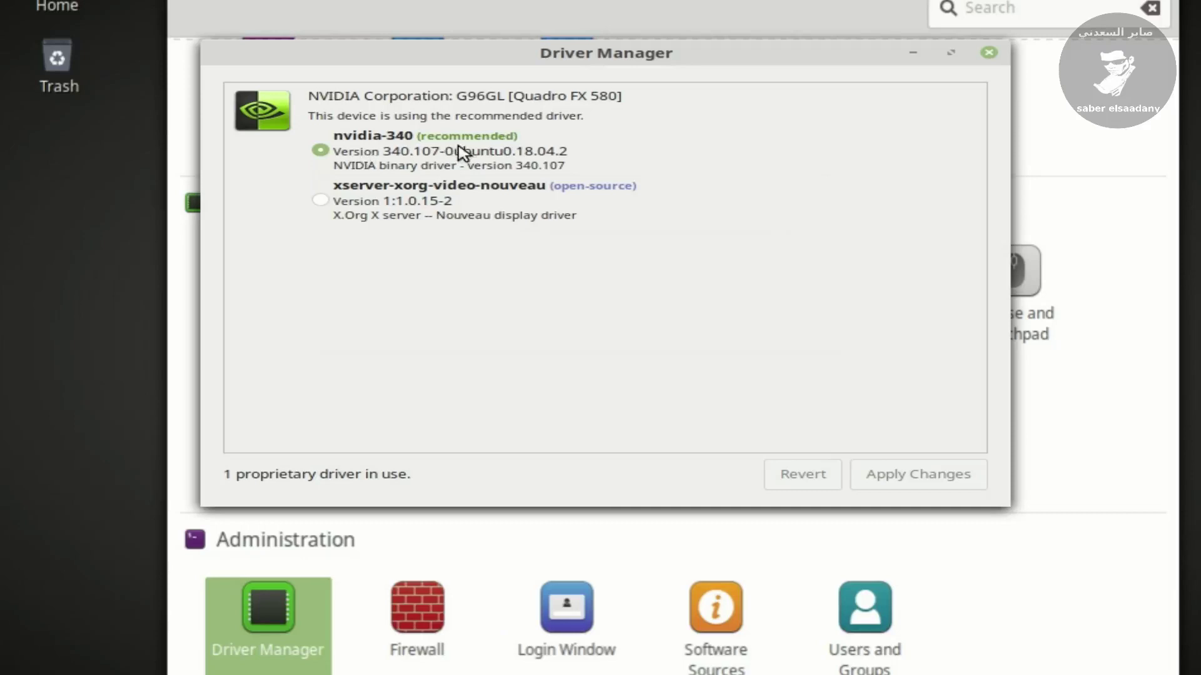
pyautogui.click(320, 201)
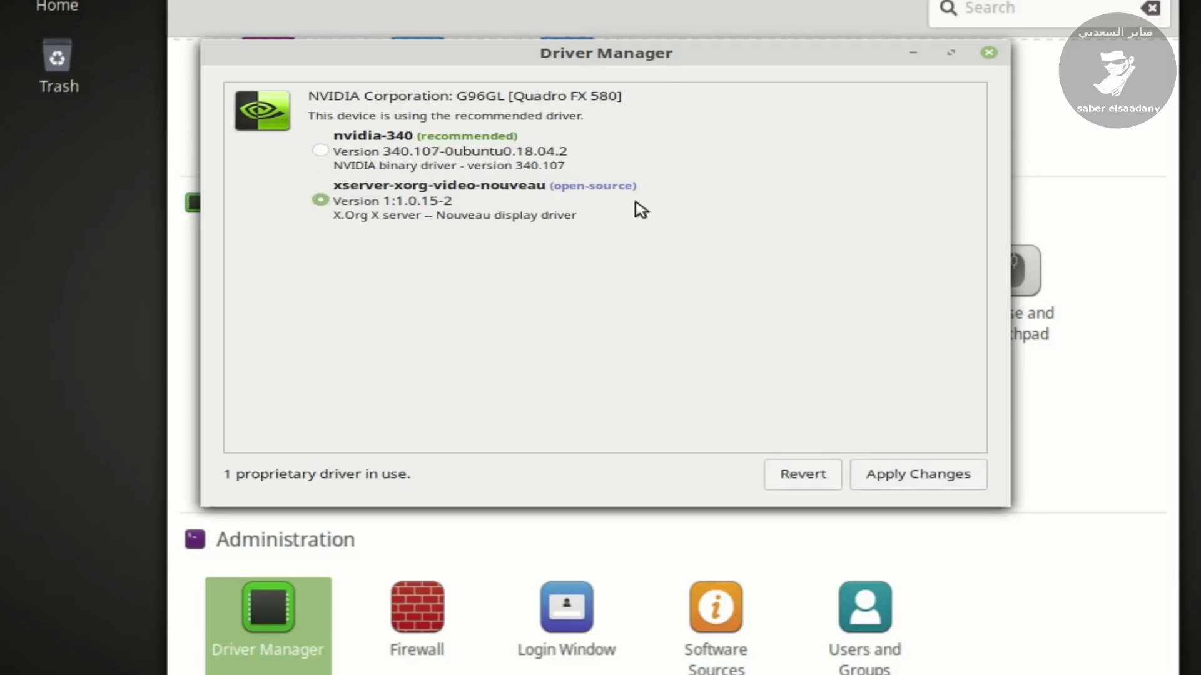
pyautogui.click(323, 152)
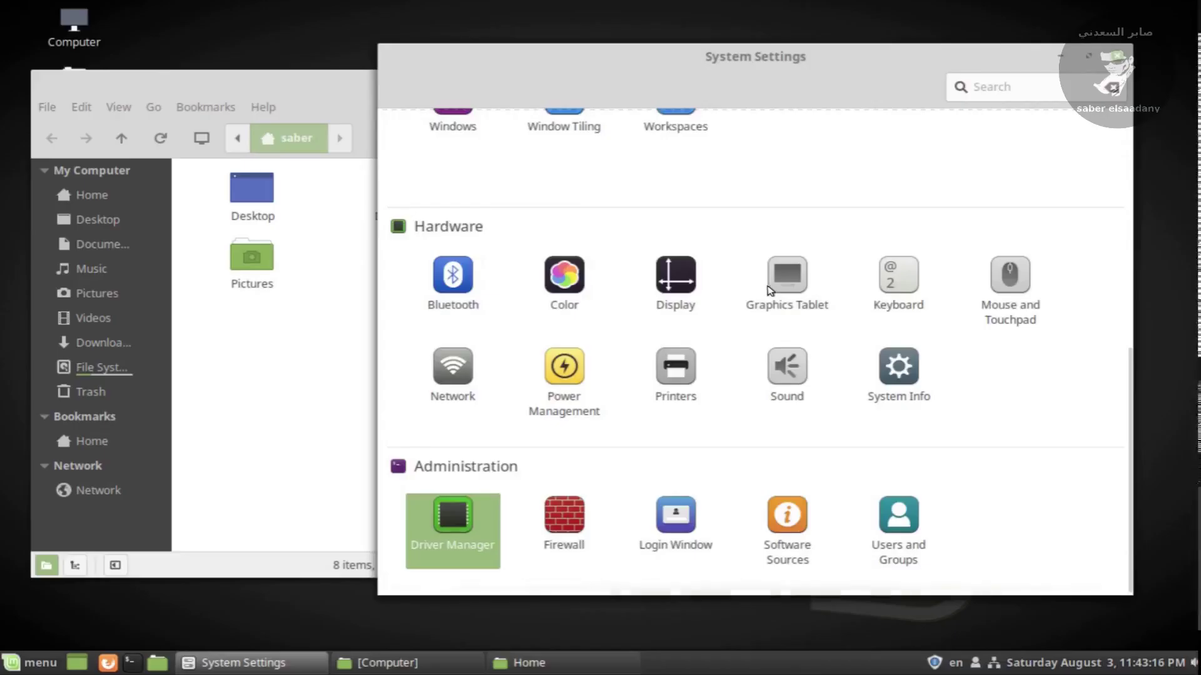
# Step: Open the Login Window settings with the account password, review the appearance options, and close them
pyautogui.click(676, 516)
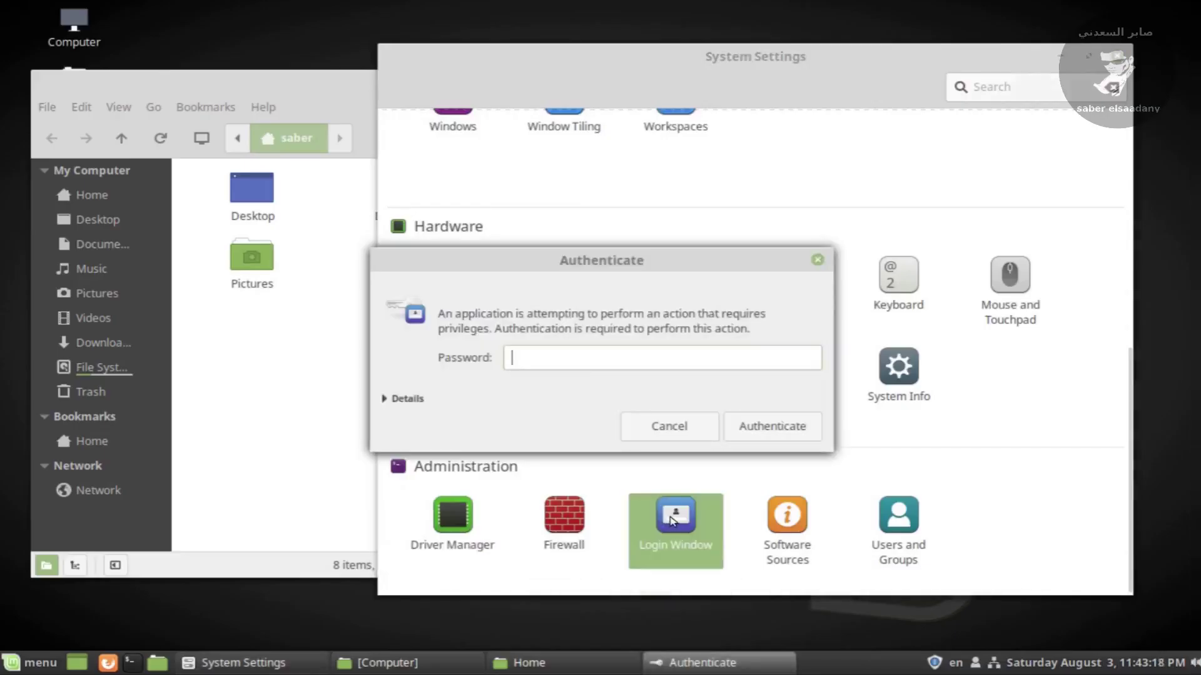
pyautogui.write('••••')
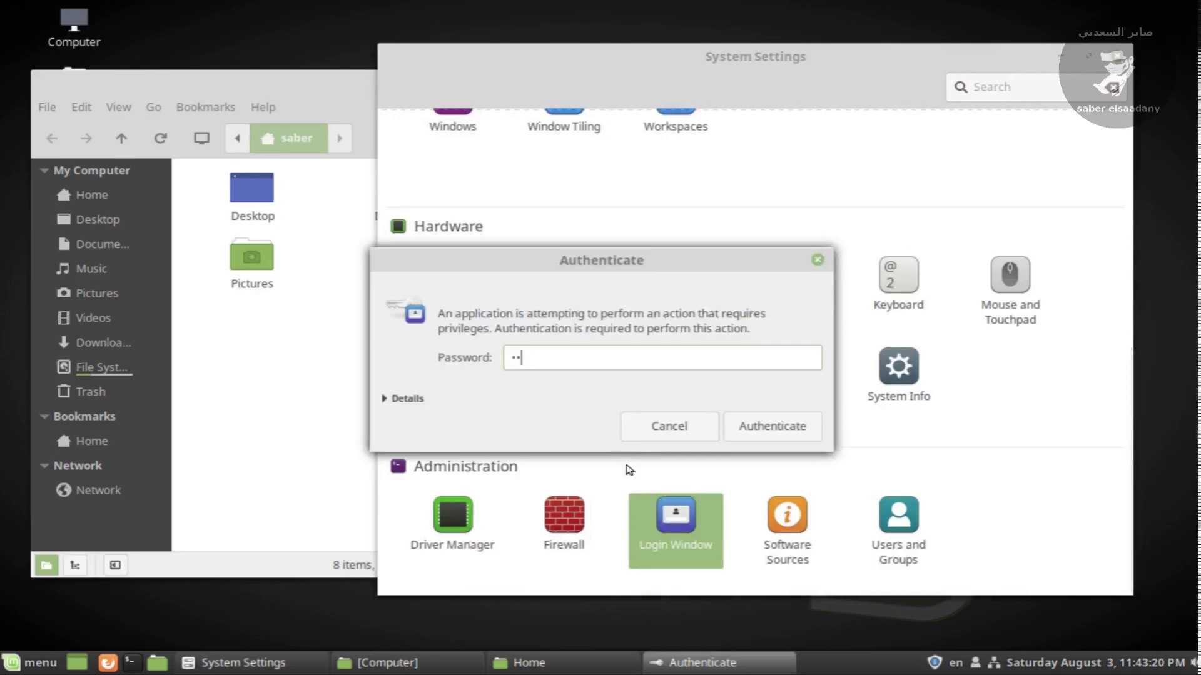
pyautogui.write('•')
pyautogui.press('Return')
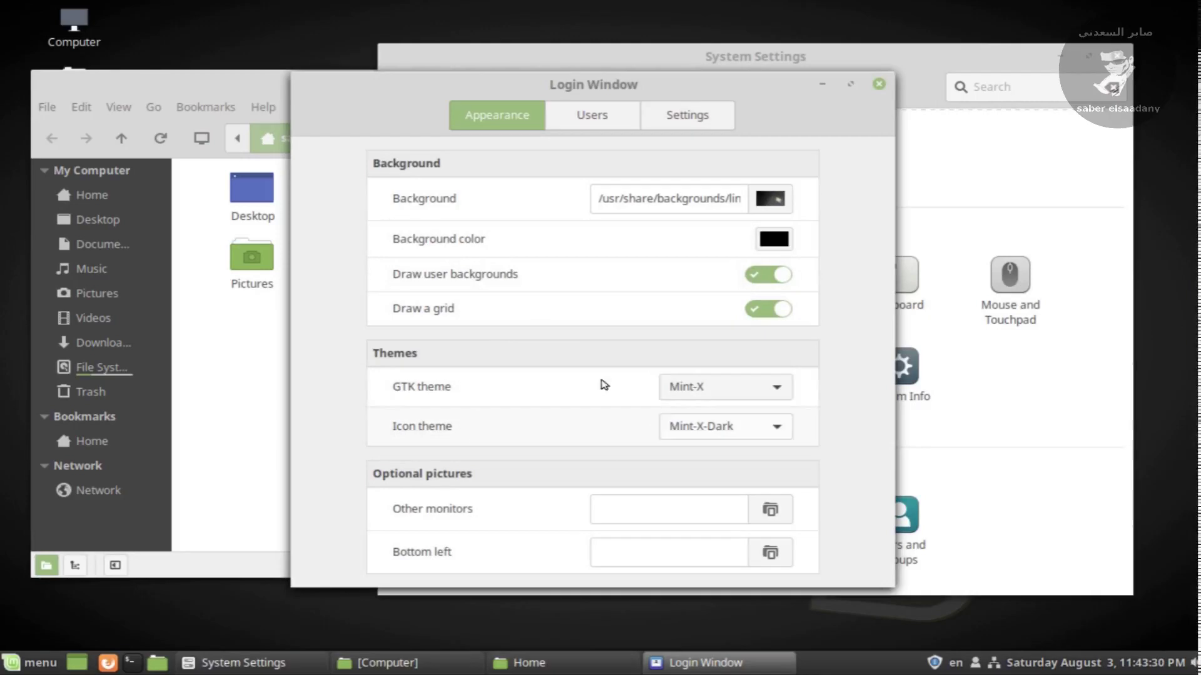
pyautogui.click(879, 86)
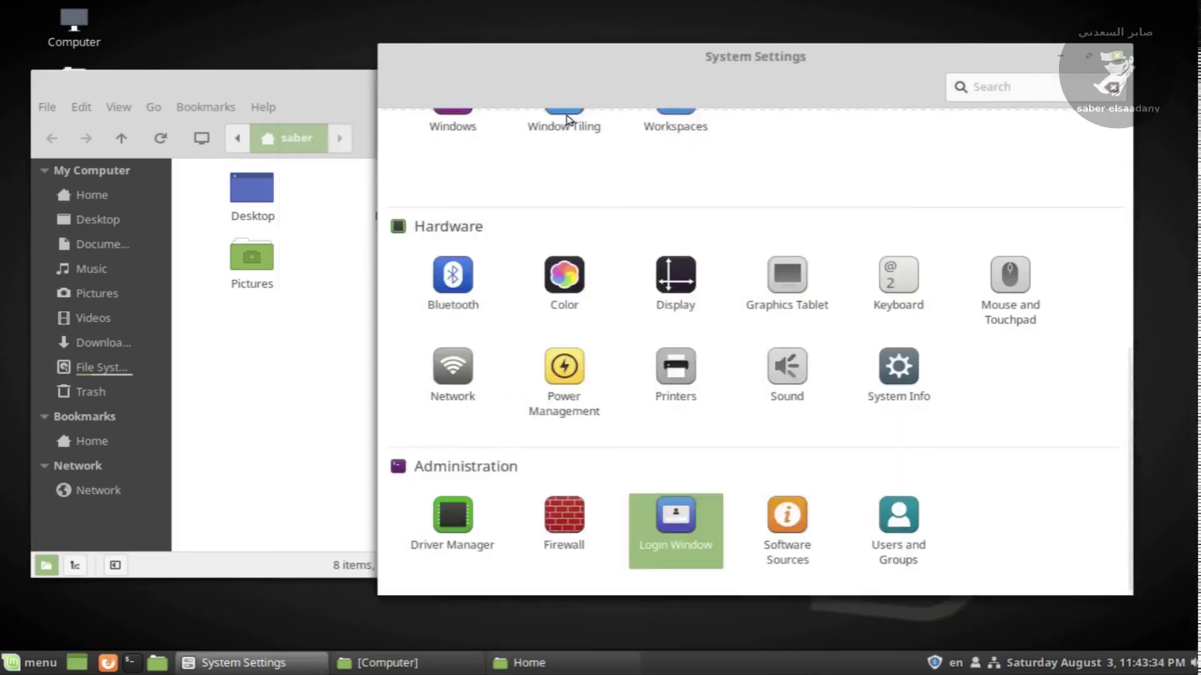
# Step: Close System Settings after returning to the top of the overview, and maximize the Home folder window
pyautogui.scroll(6, 891, 303)
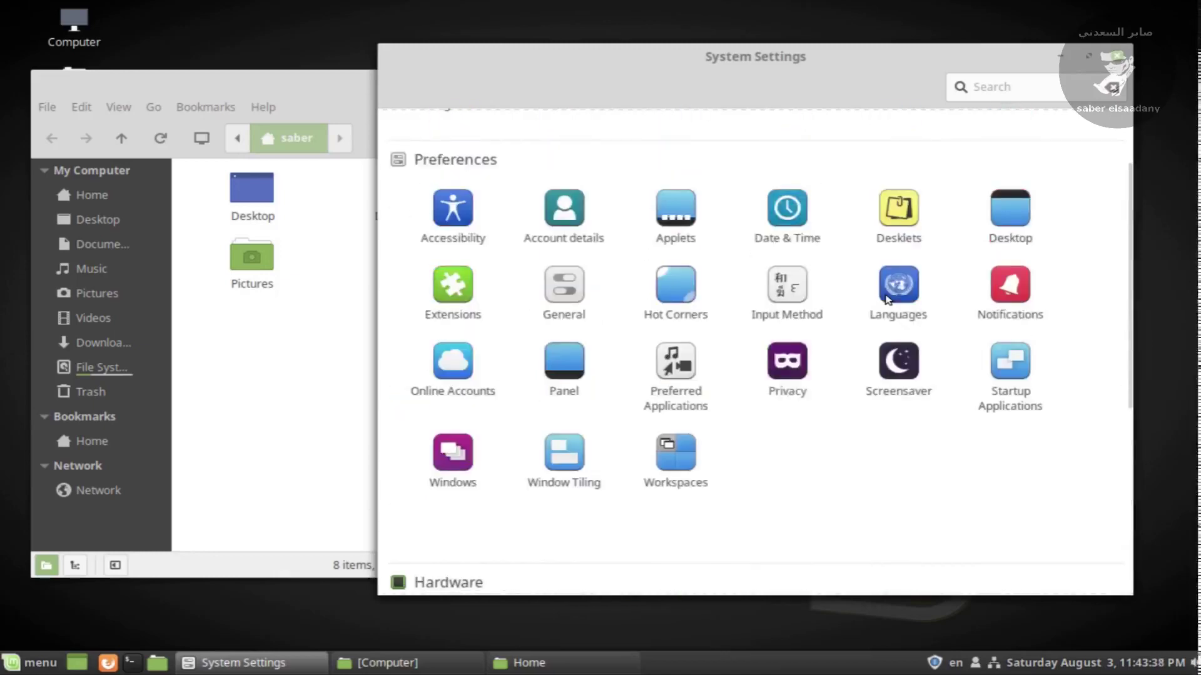
pyautogui.scroll(3, 887, 300)
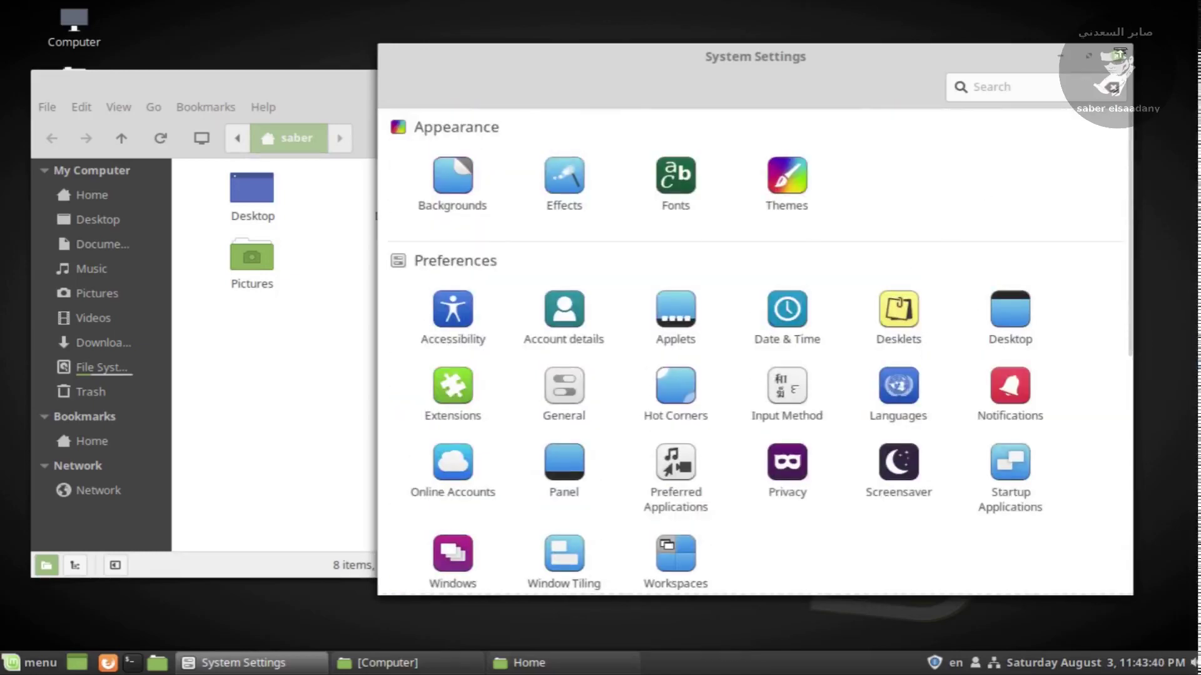
pyautogui.click(1119, 57)
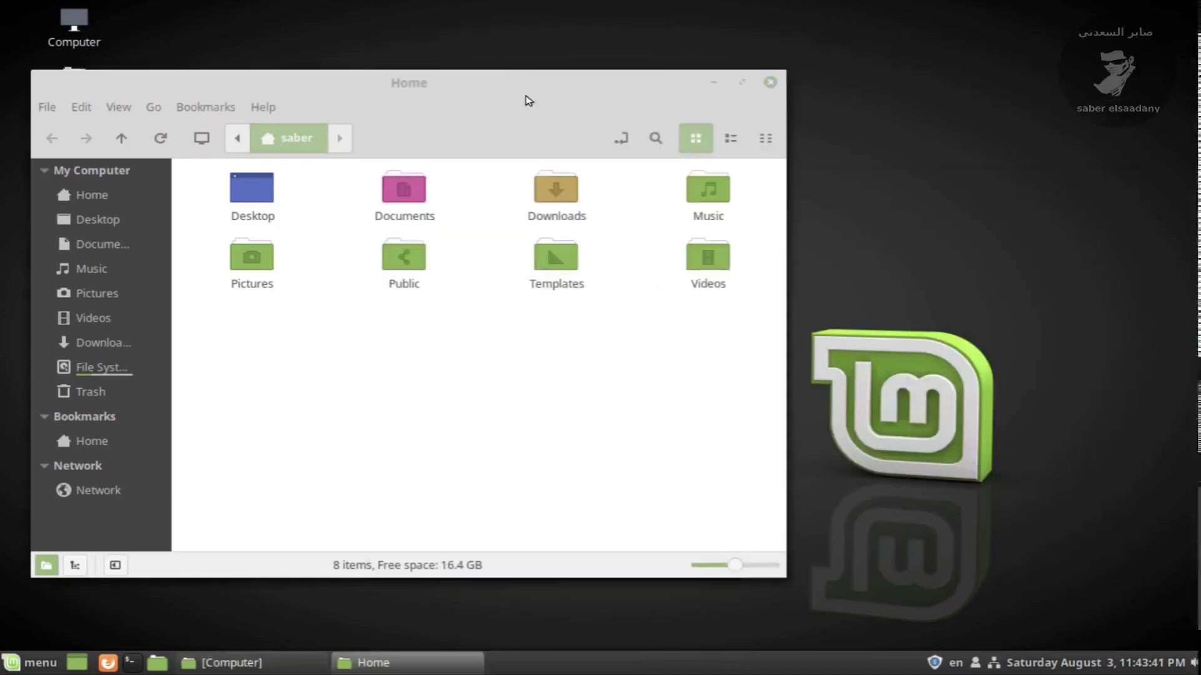
pyautogui.click(742, 83)
# Step: Open the file manager's preferences, show the Behavior options, and move the dialog away from the folders
pyautogui.click(50, 38)
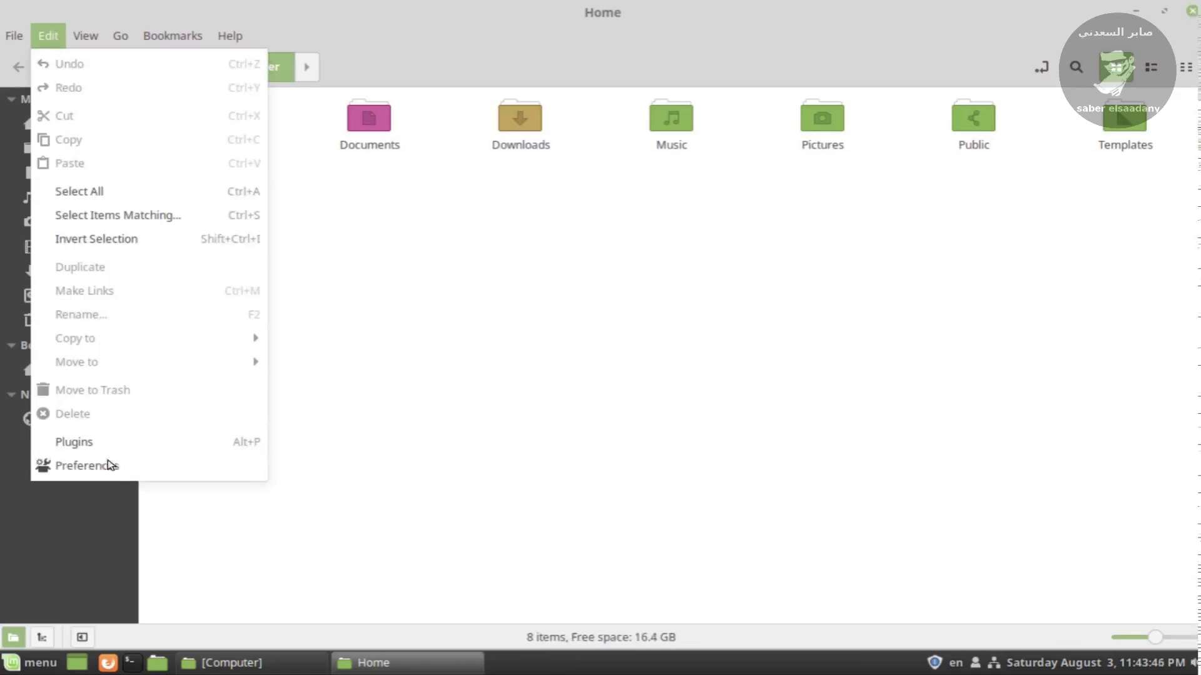
pyautogui.click(107, 476)
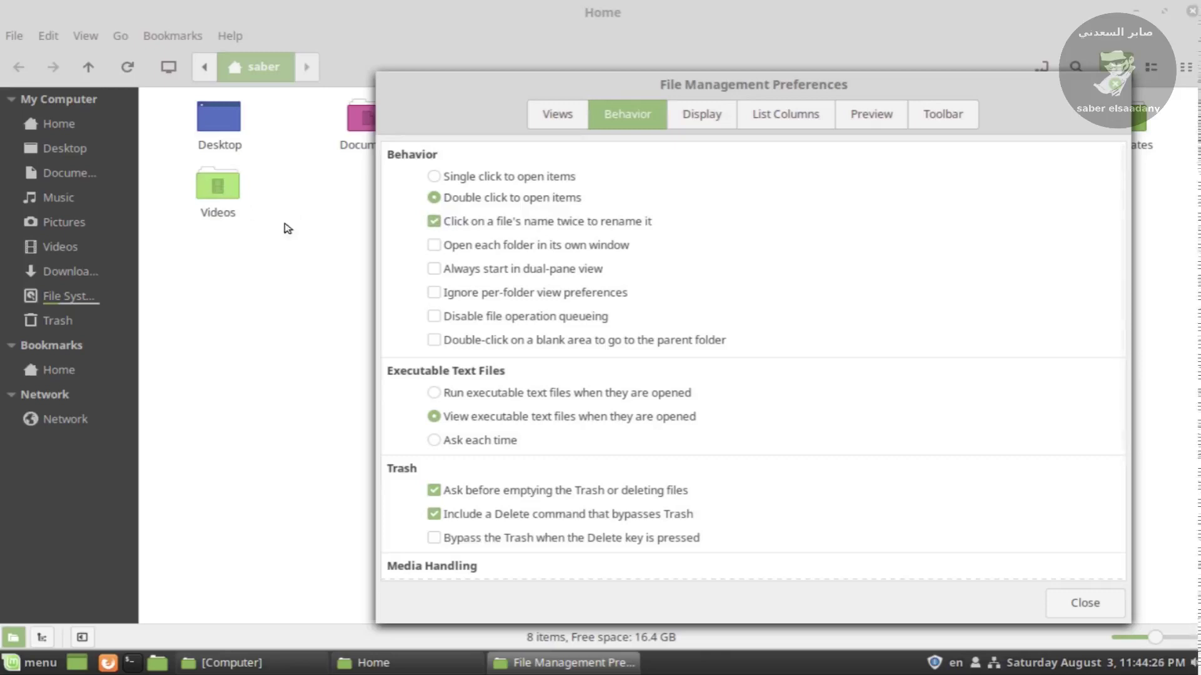
pyautogui.click(306, 225)
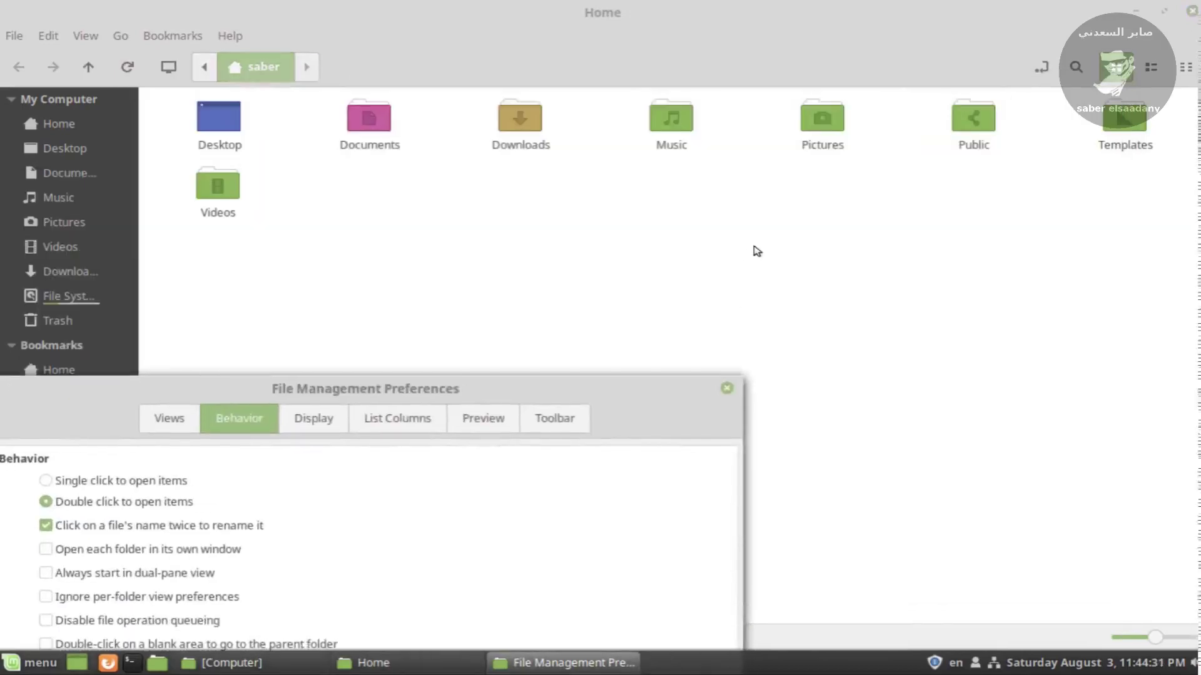
# Step: Minimize the Home window and create a new folder on the desktop with its default name
pyautogui.rightClick(757, 251)
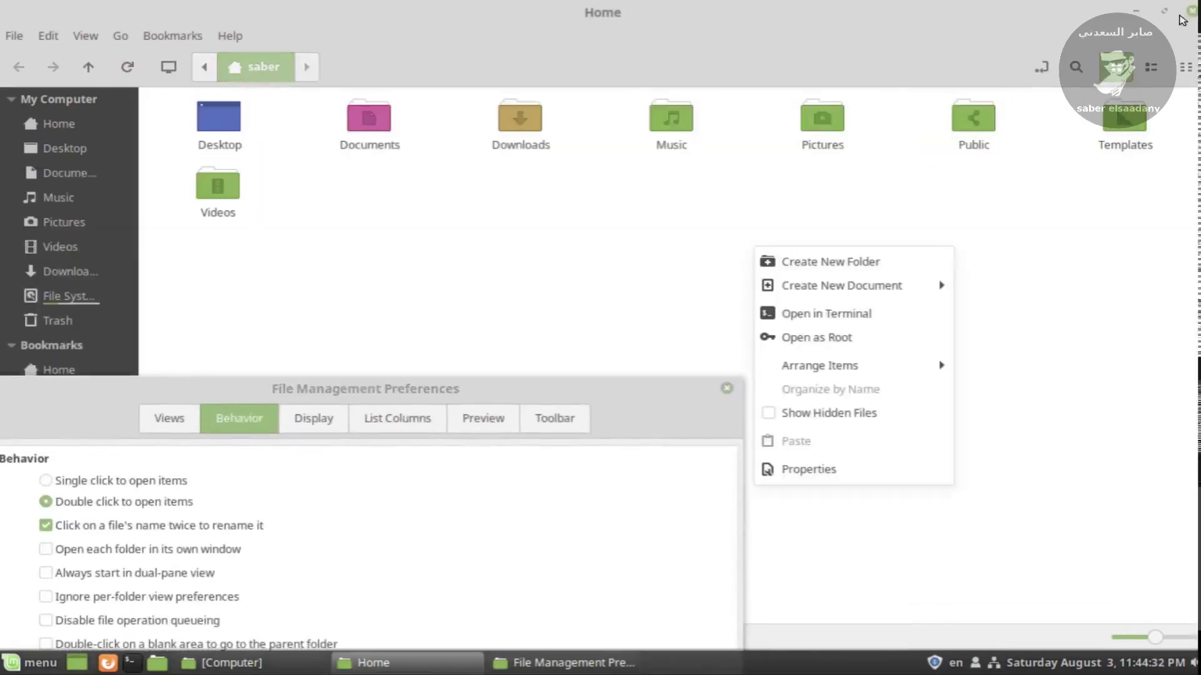
pyautogui.click(1142, 9)
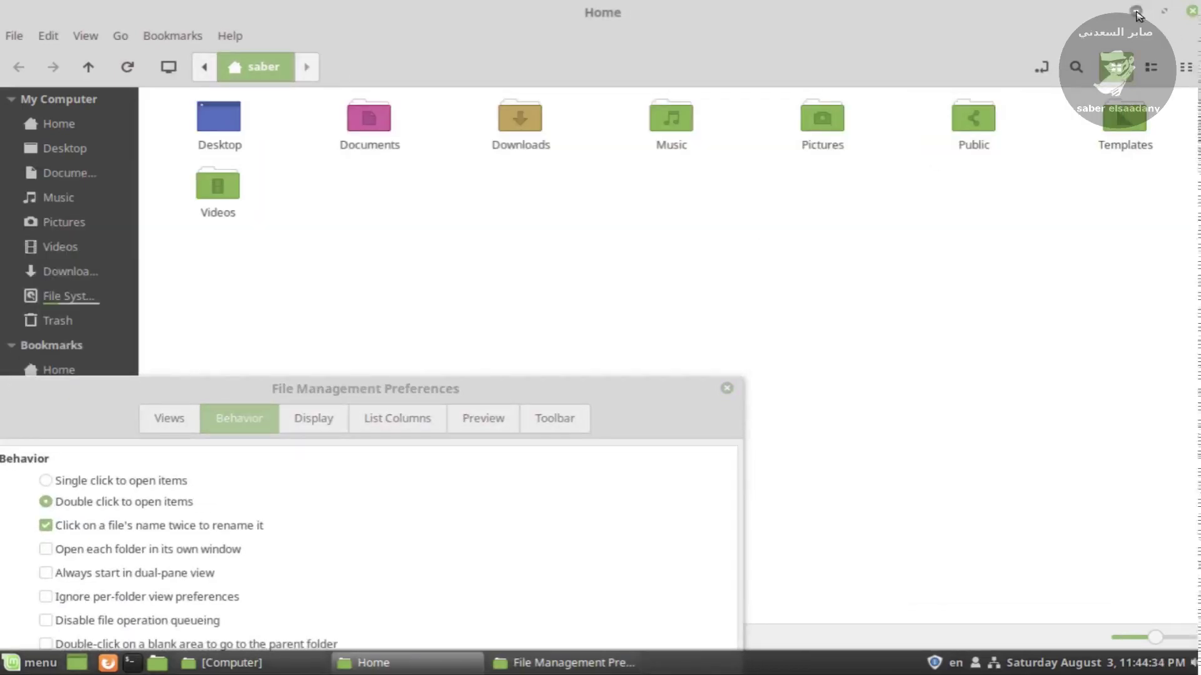
pyautogui.click(1142, 9)
pyautogui.rightClick(238, 91)
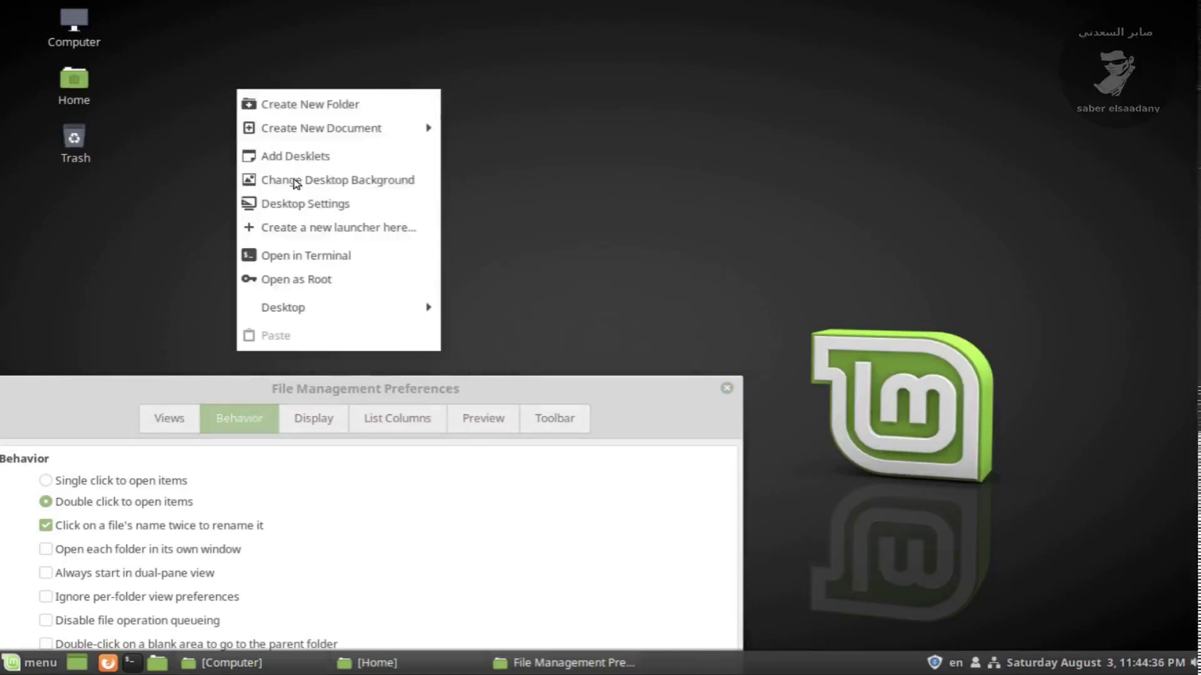
pyautogui.click(342, 111)
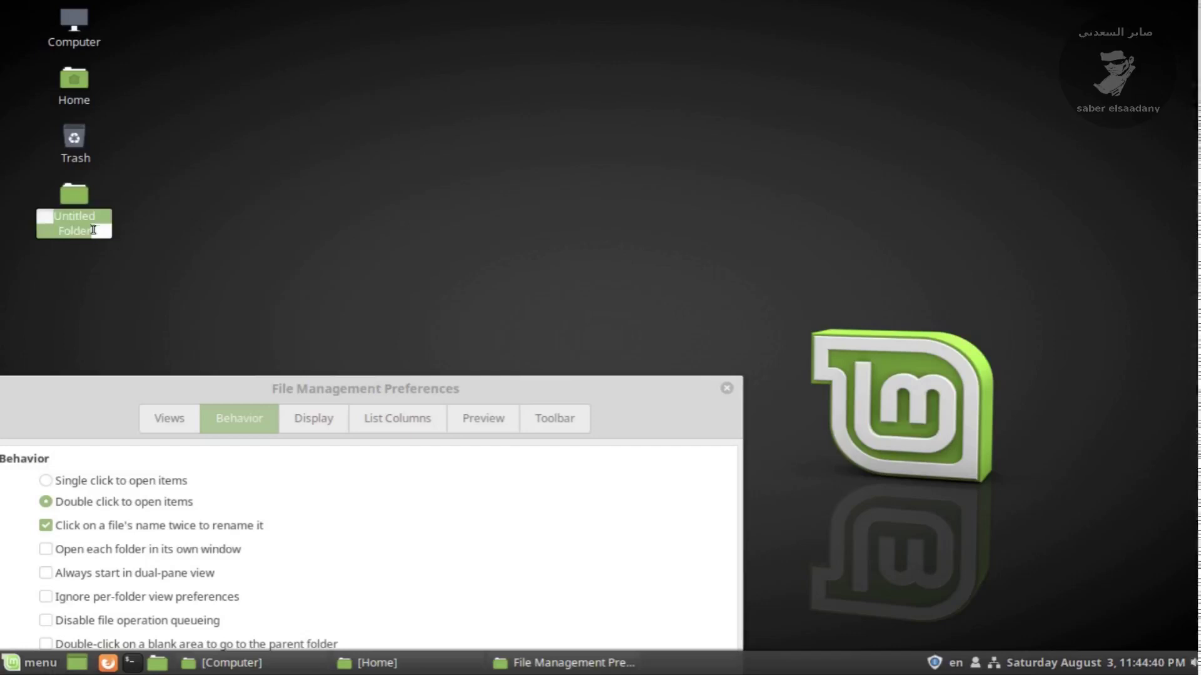
pyautogui.click(184, 286)
# Step: Bring the File Management Preferences dialog fully into view and turn off "Click on a file's name twice to rename it"
pyautogui.moveTo(174, 377); pyautogui.dragTo(651, 250)
pyautogui.moveTo(159, 263); pyautogui.dragTo(697, 189)
pyautogui.click(470, 333)
# Step: Try the Rename command on the Untitled Folder on the desktop, and leave name editing without entering a new name
pyautogui.click(5, 228)
pyautogui.click(72, 228)
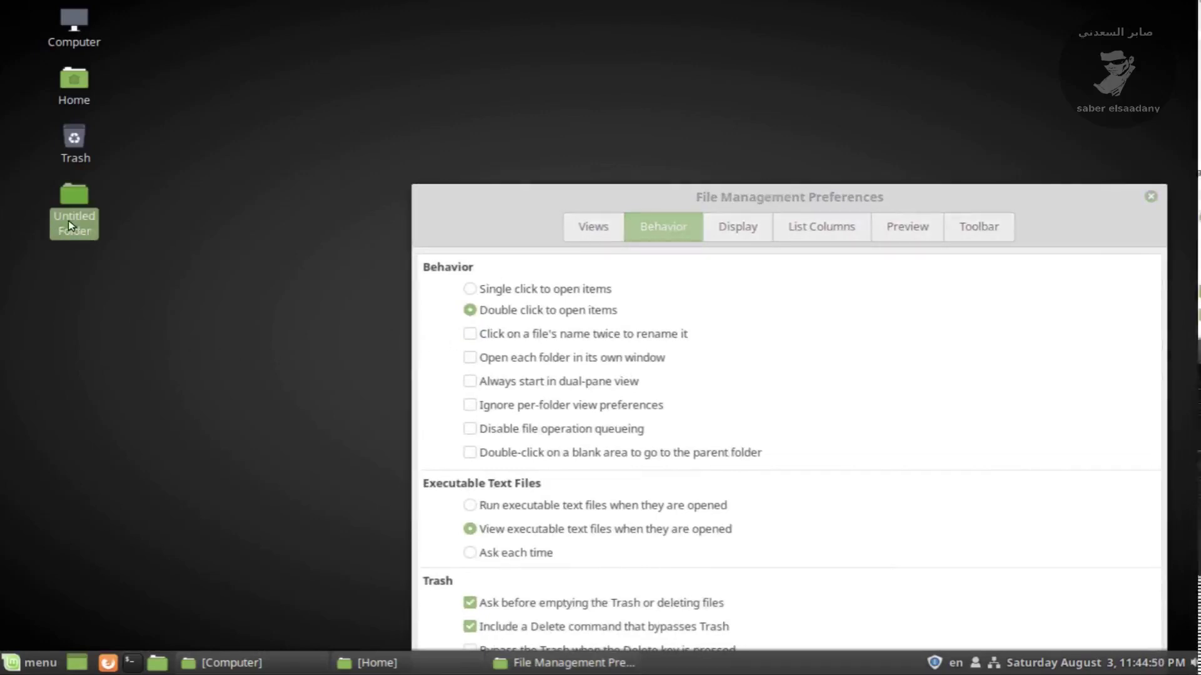
pyautogui.rightClick(68, 228)
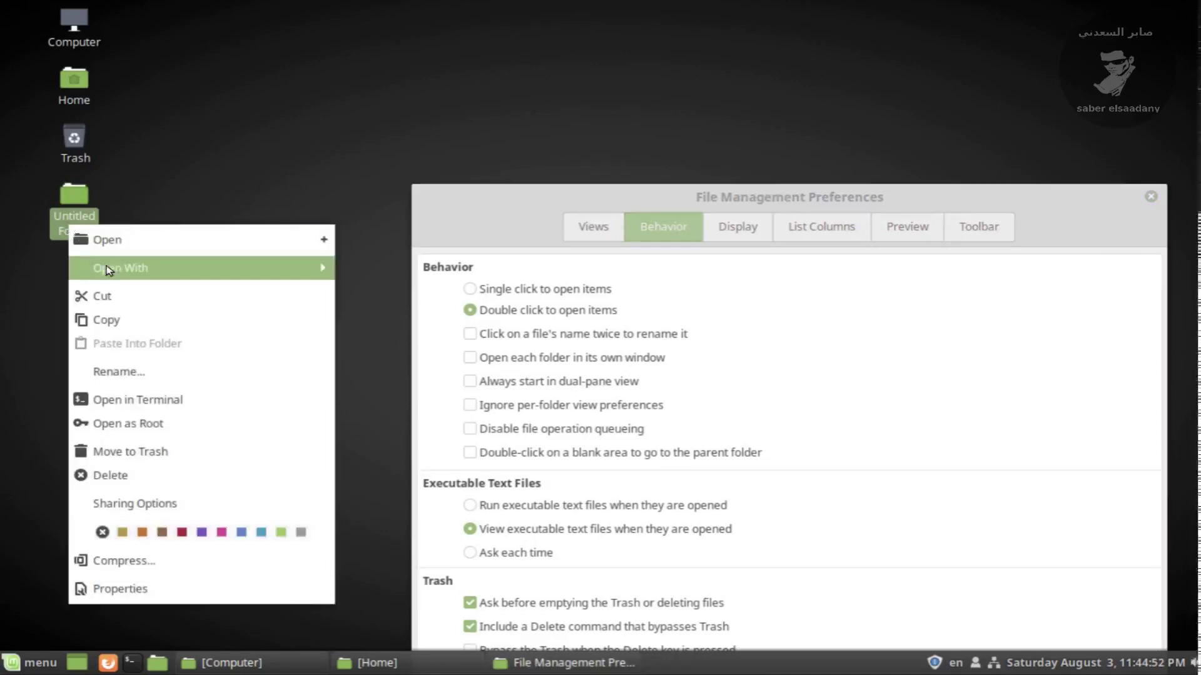
pyautogui.click(115, 374)
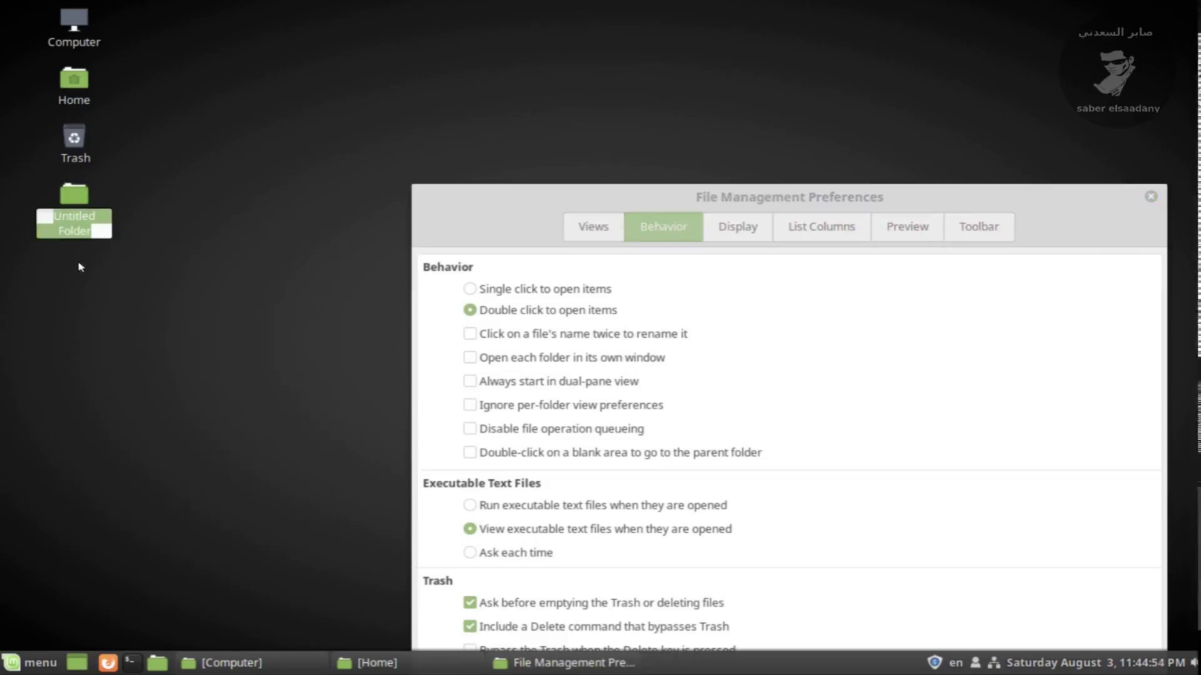
pyautogui.click(166, 304)
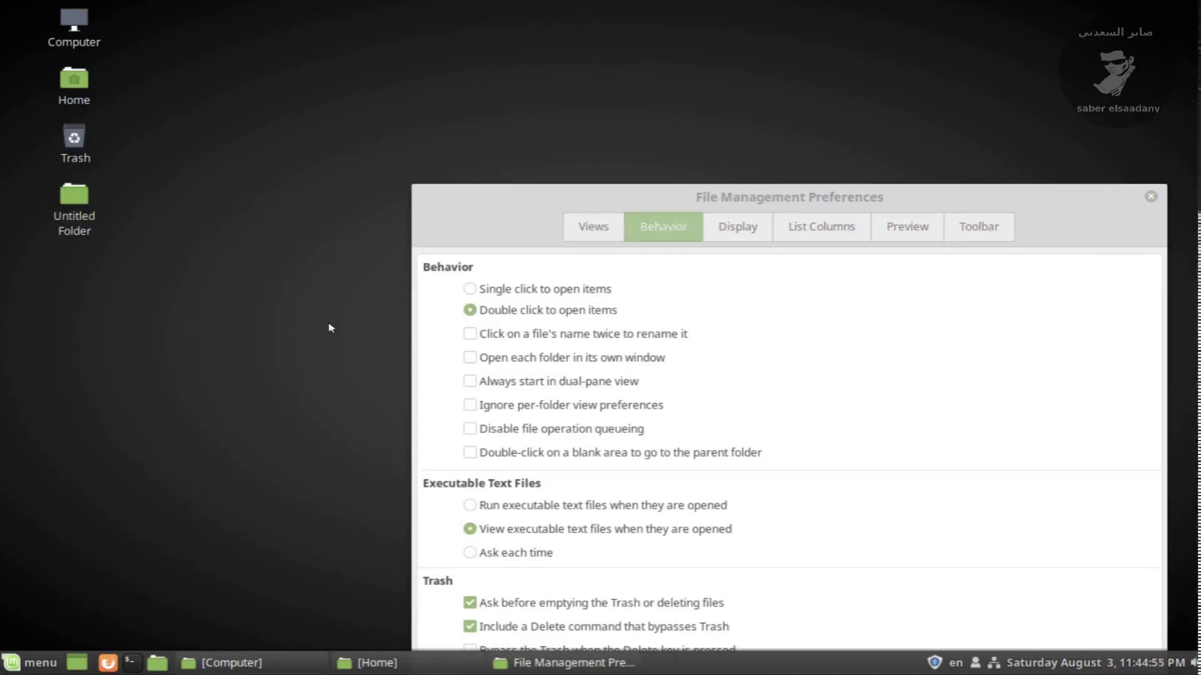
# Step: Turn on "Click on a file's name twice to rename it" and test it on the Untitled Folder's name
pyautogui.click(470, 335)
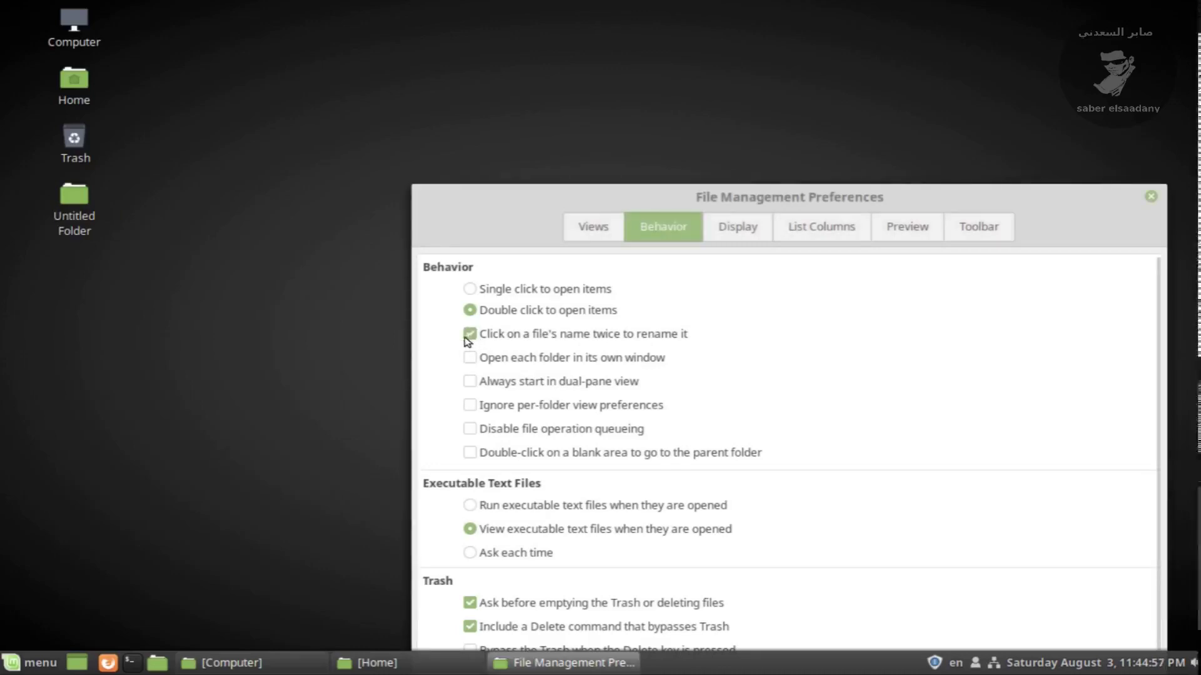
pyautogui.click(75, 223)
pyautogui.click(74, 227)
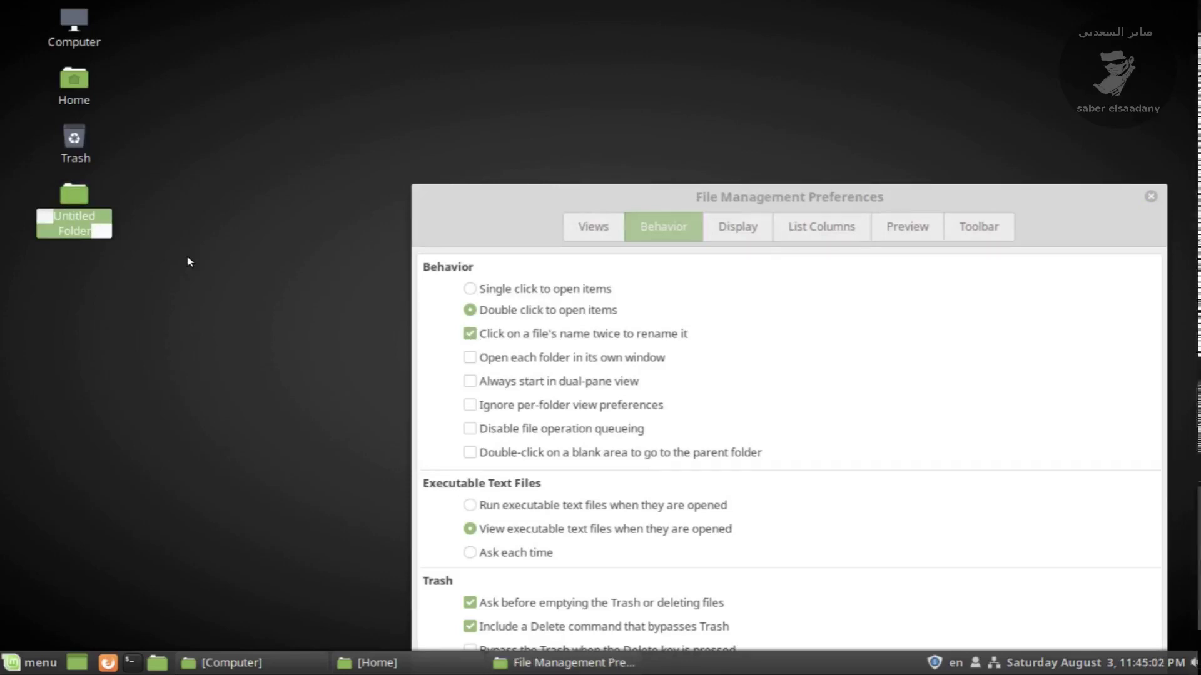
pyautogui.click(190, 262)
# Step: Move the File Management Preferences dialog higher on the desktop and move the Untitled Folder to the Trash
pyautogui.moveTo(704, 200); pyautogui.dragTo(615, 89)
pyautogui.rightClick(78, 199)
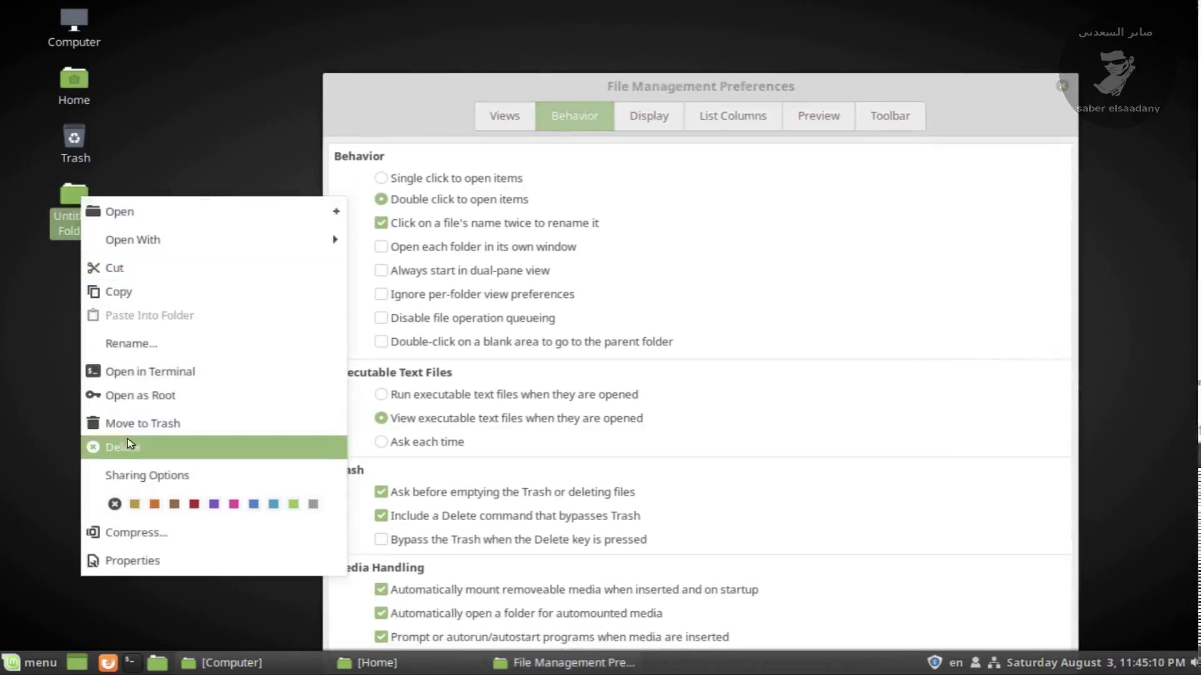
pyautogui.click(65, 220)
pyautogui.moveTo(65, 220); pyautogui.dragTo(75, 140)
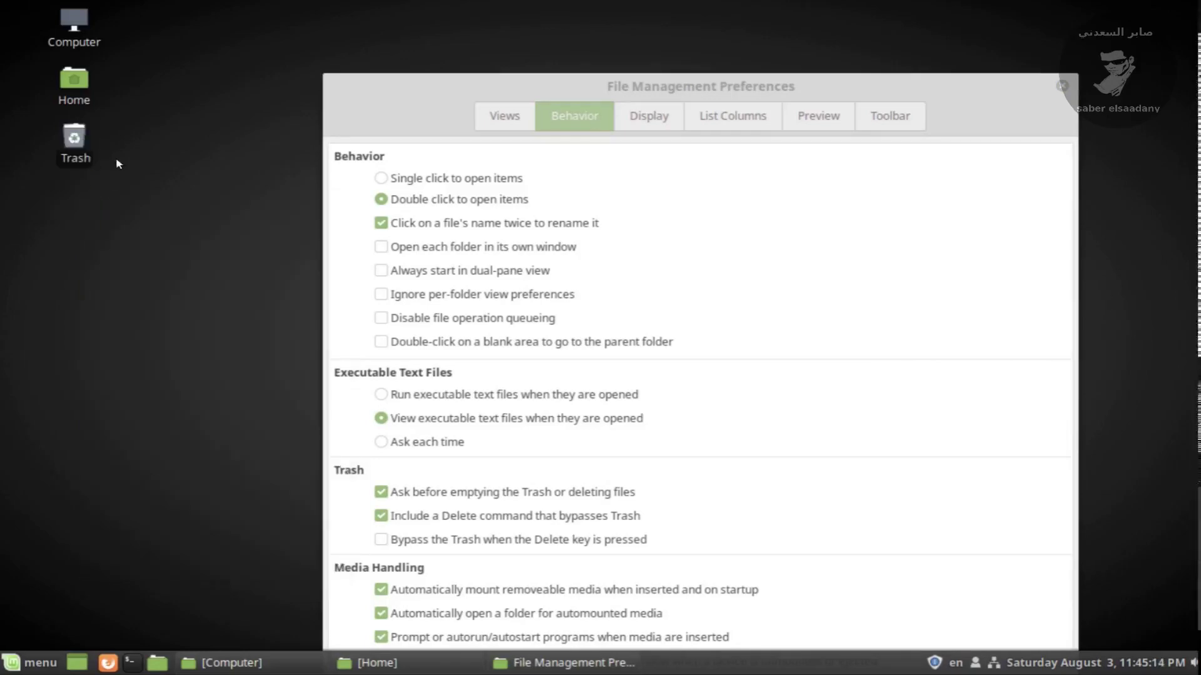
# Step: Move the preferences dialog slightly higher and set the handling of executable text files to "Ask each time"
pyautogui.moveTo(474, 87); pyautogui.dragTo(461, 62)
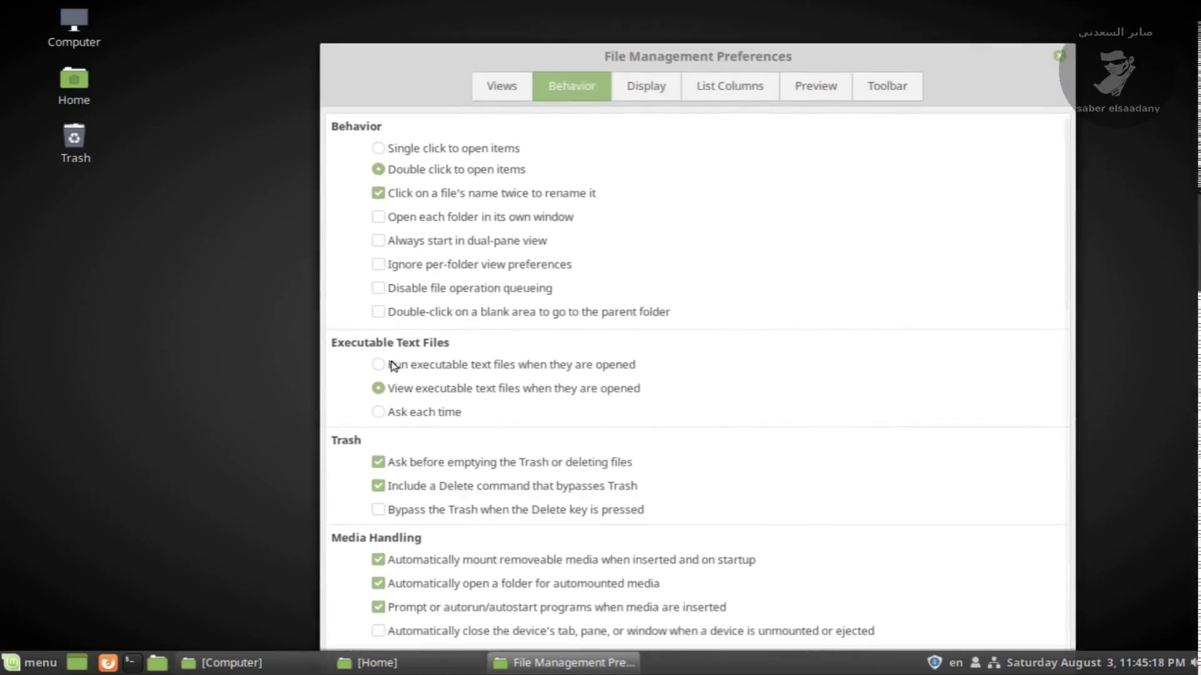
pyautogui.click(379, 413)
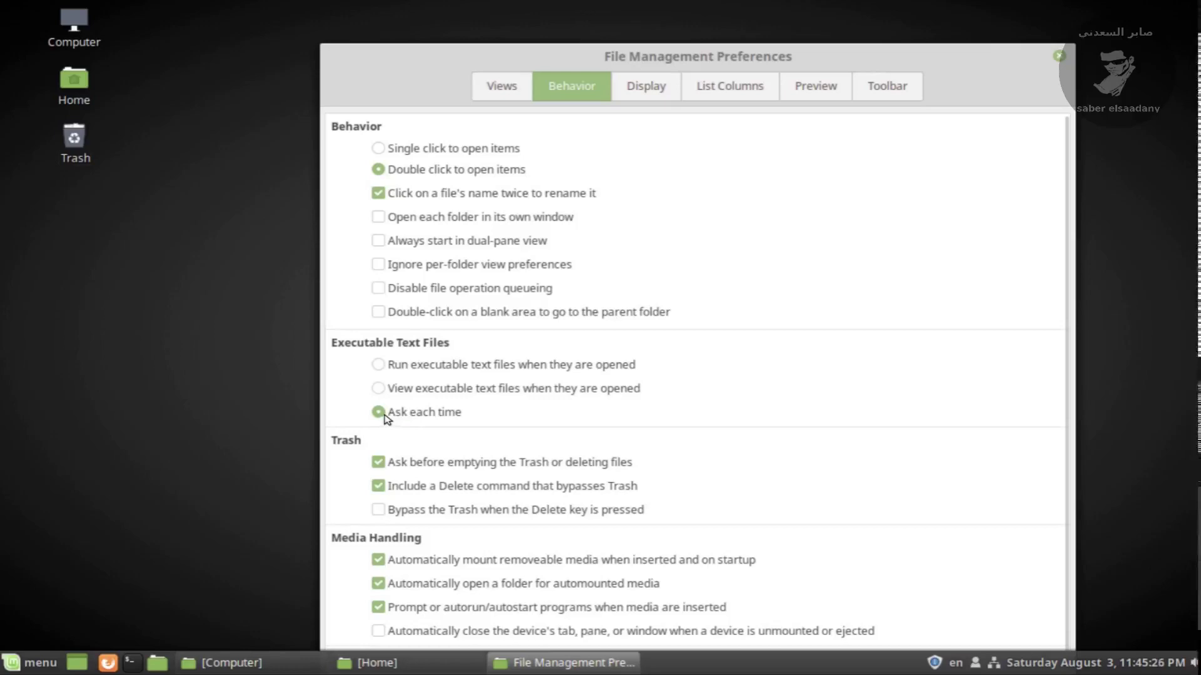
# Step: Create an empty document on the desktop and name it "Untitled Document.txt"
pyautogui.rightClick(41, 305)
pyautogui.moveTo(193, 345)
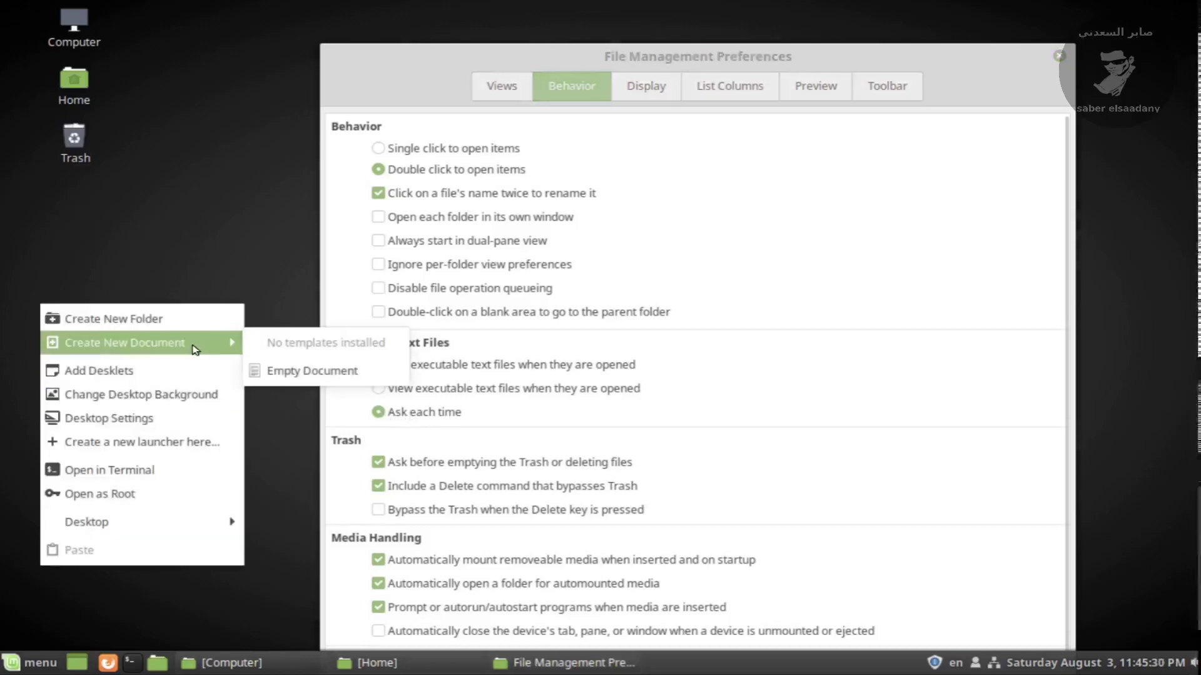
pyautogui.click(282, 371)
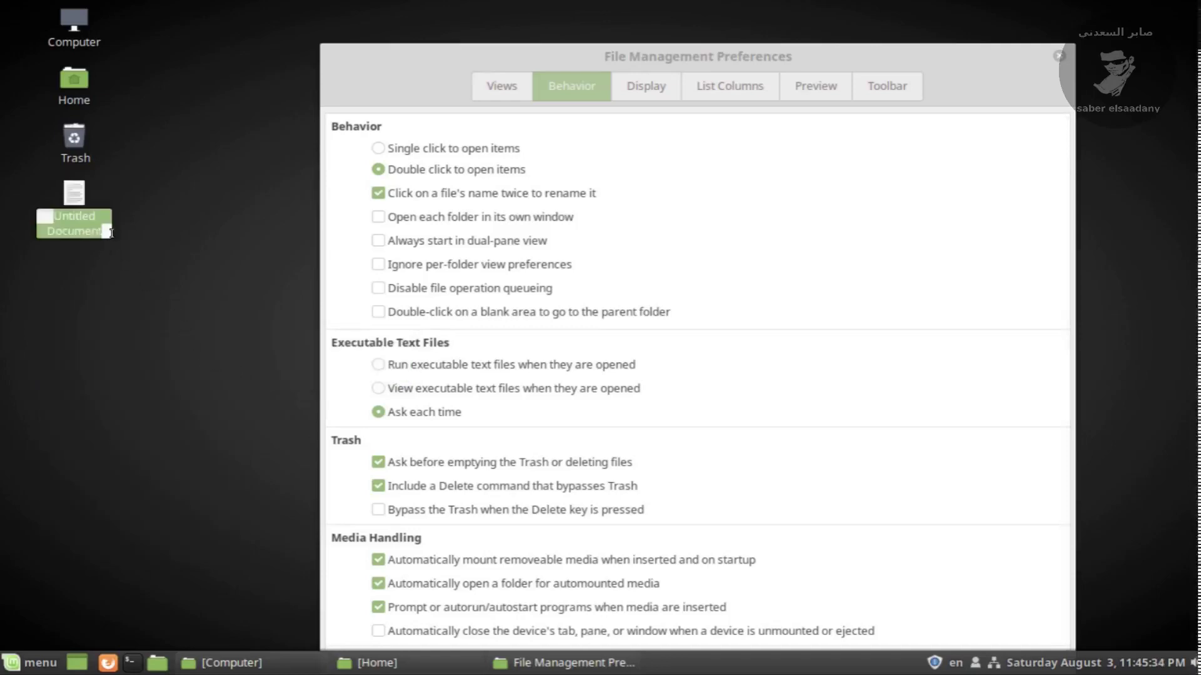
pyautogui.click(111, 233)
pyautogui.write('.txt')
pyautogui.press('Return')
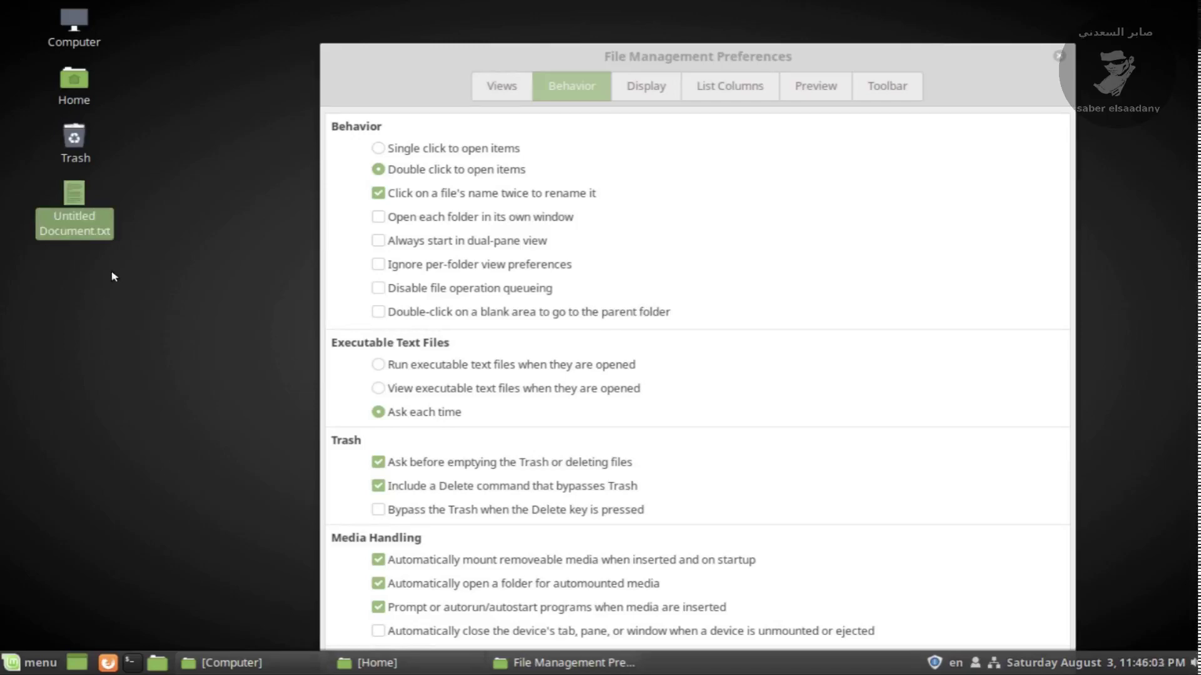
# Step: Set executable text files to "View executable text files when they are opened", and test by opening and closing Untitled Document.txt
pyautogui.click(379, 389)
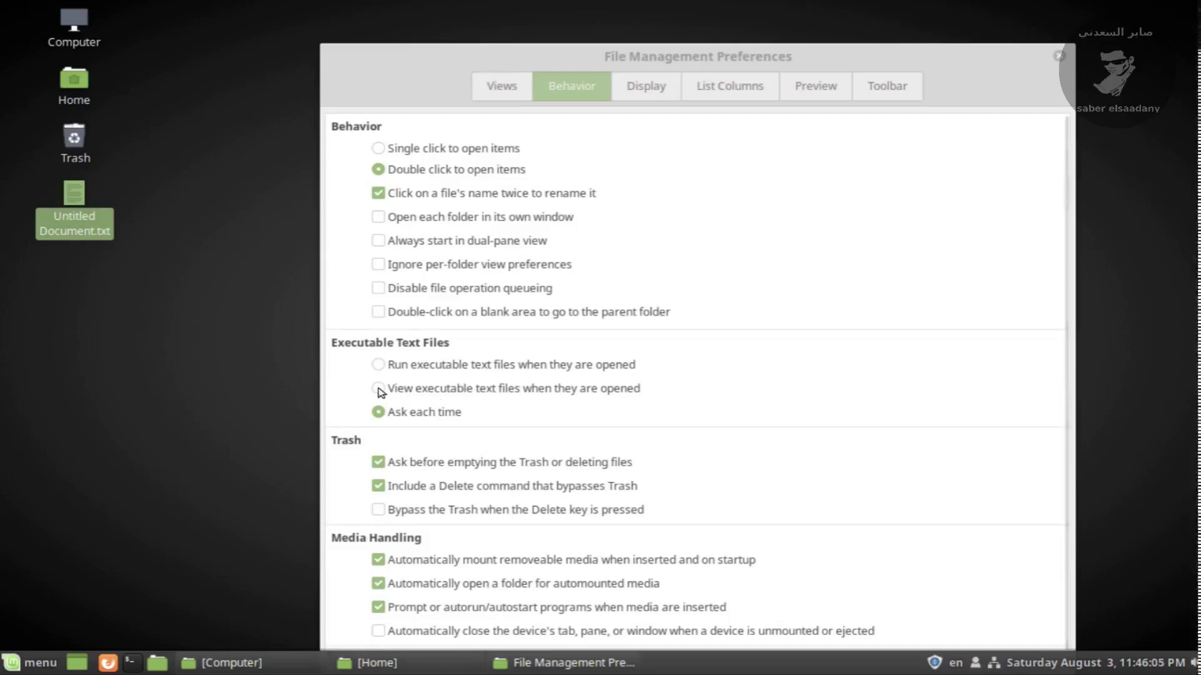
pyautogui.click(91, 205)
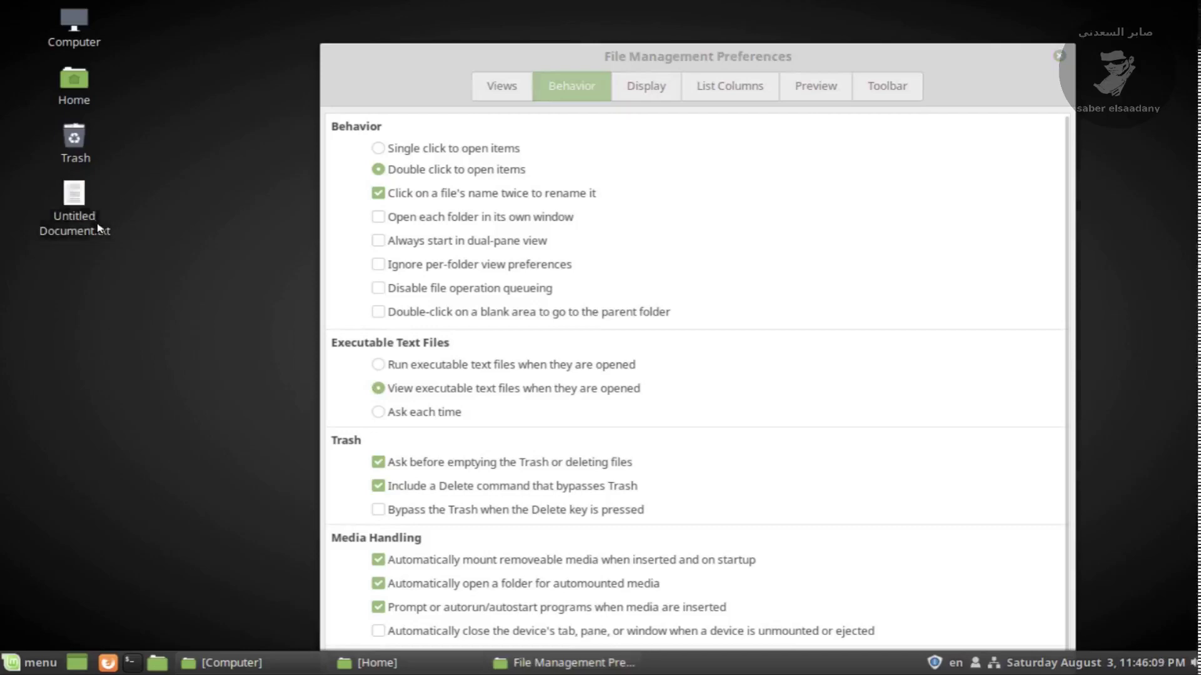
pyautogui.doubleClick(97, 229)
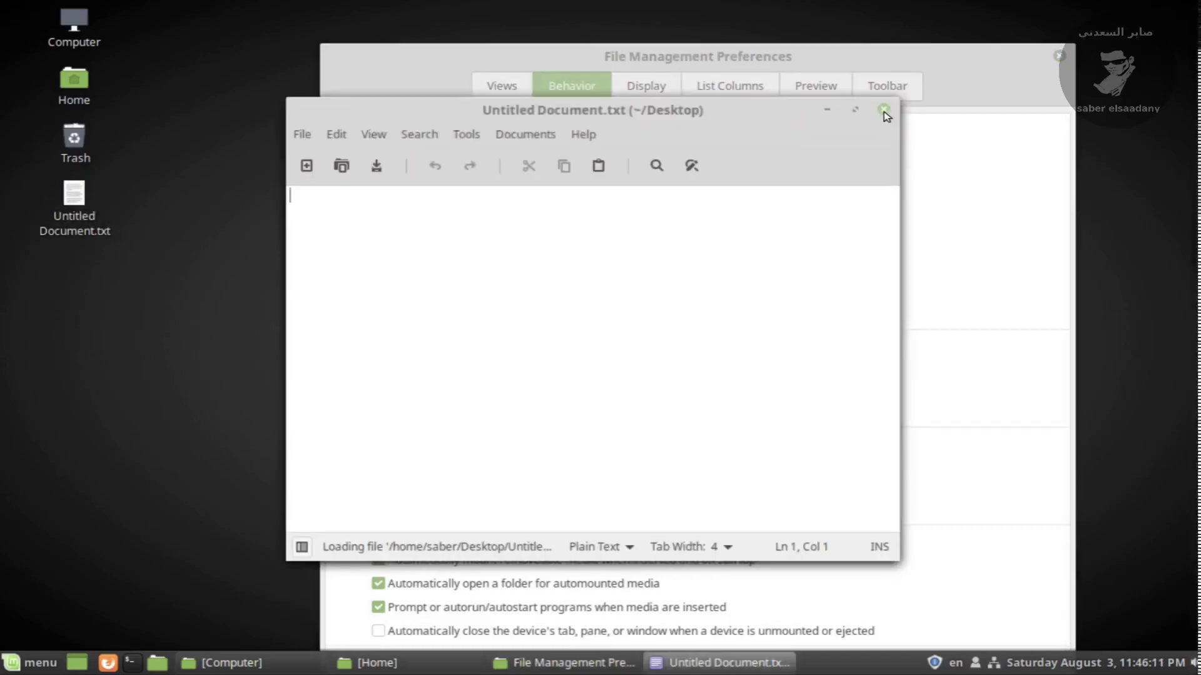
pyautogui.click(883, 111)
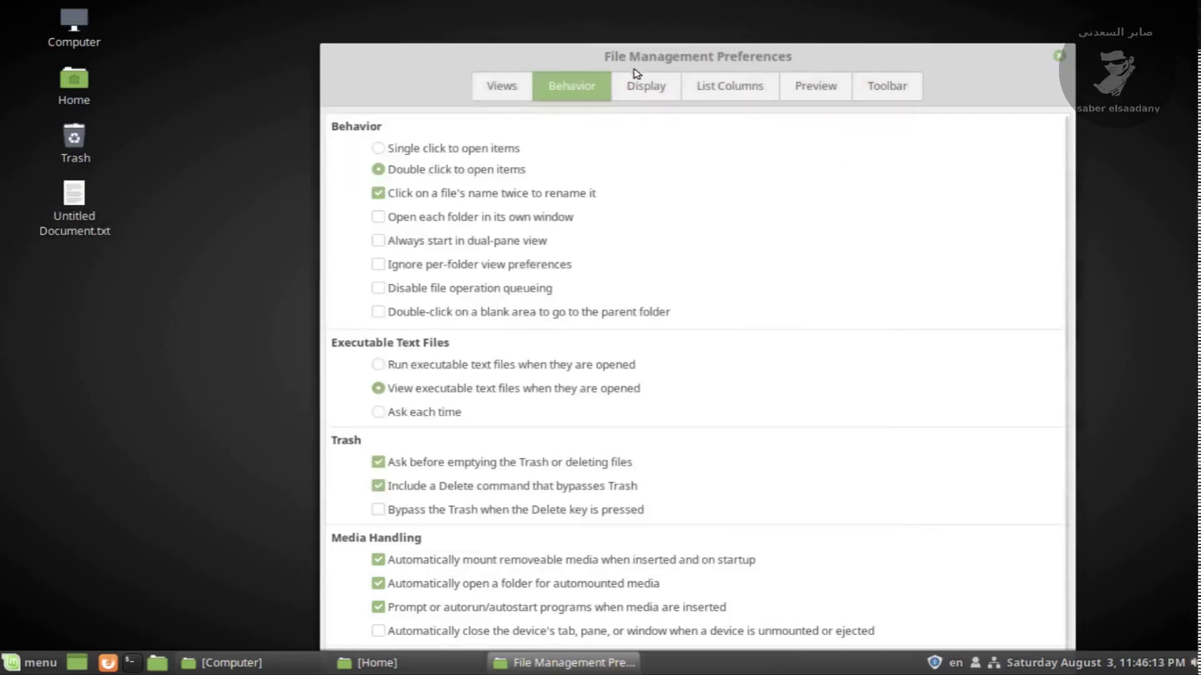
# Step: Restore the Home window behind the preferences dialog, and show the Display options with the whole dialog in view
pyautogui.moveTo(596, 58); pyautogui.dragTo(559, 34)
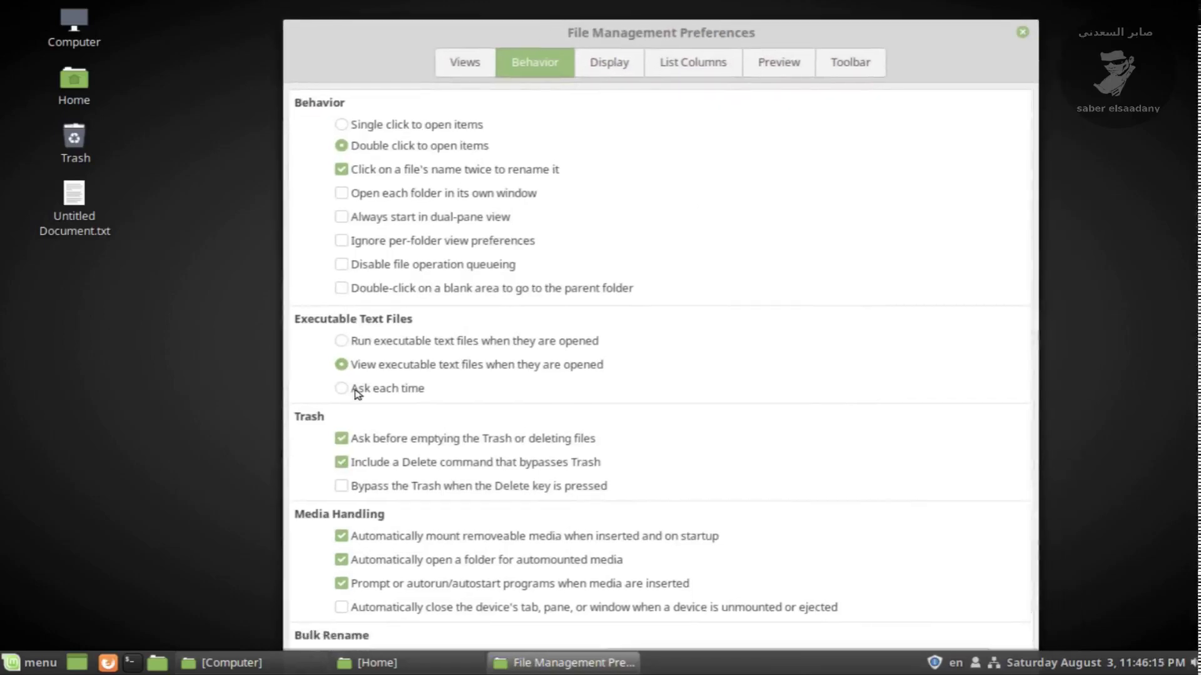
pyautogui.click(373, 661)
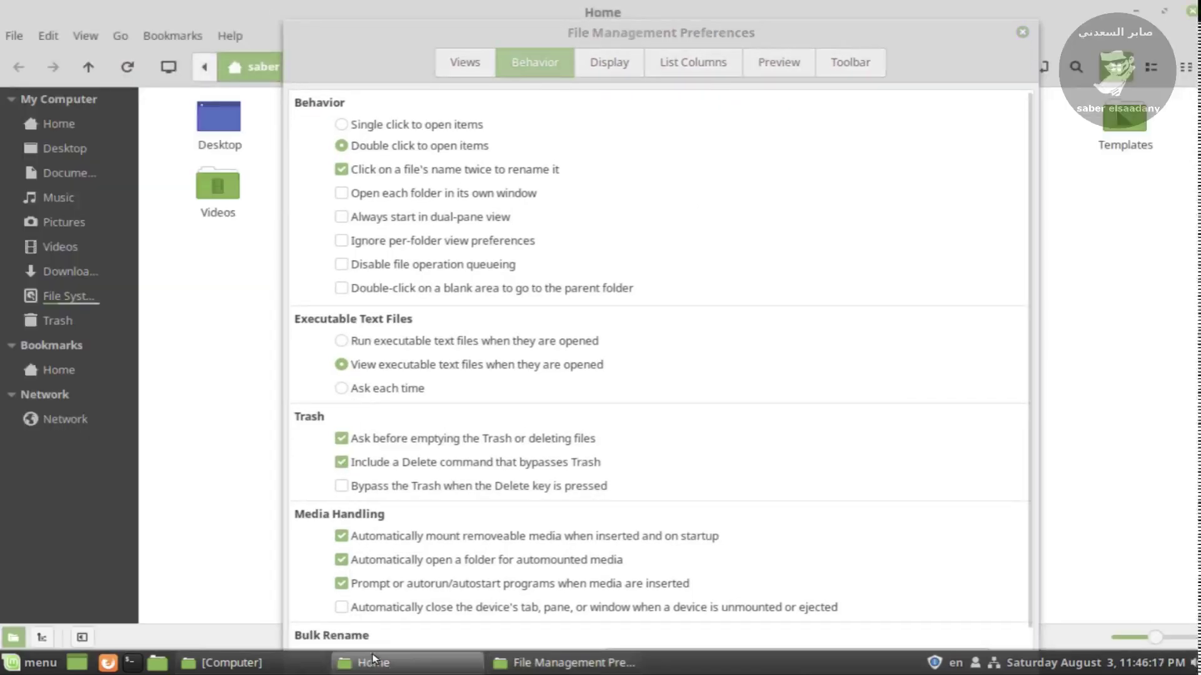
pyautogui.click(775, 103)
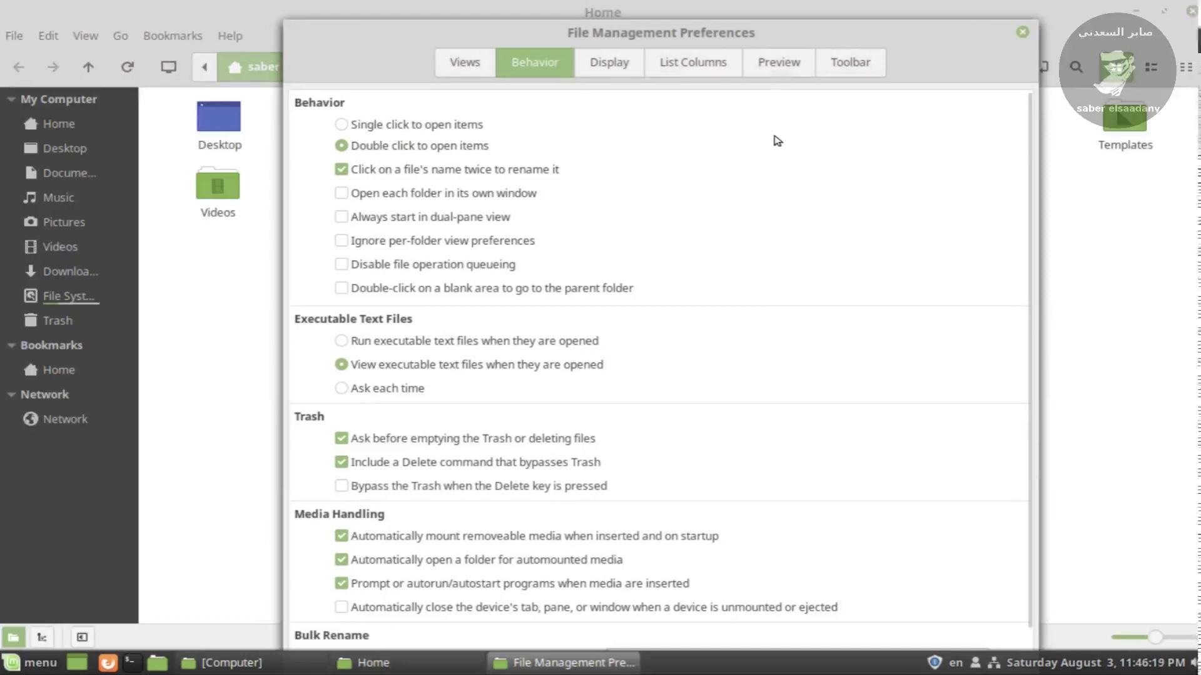
pyautogui.click(614, 68)
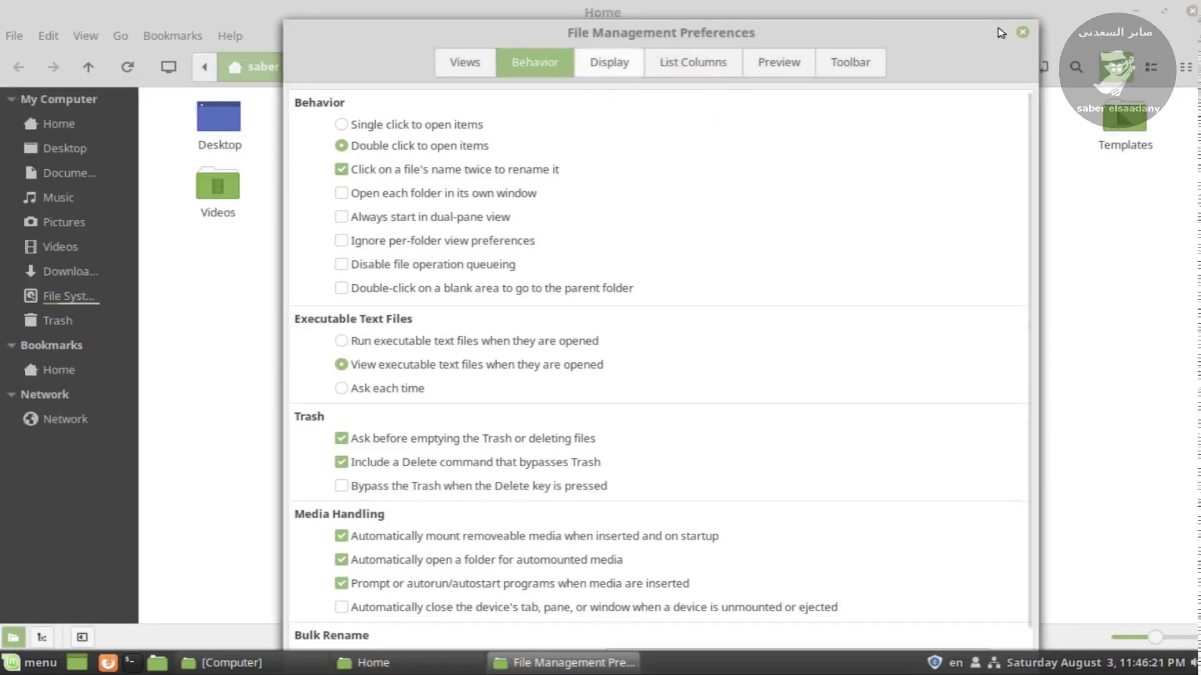
pyautogui.moveTo(1027, 27); pyautogui.dragTo(971, 247)
pyautogui.moveTo(757, 269); pyautogui.dragTo(743, 151)
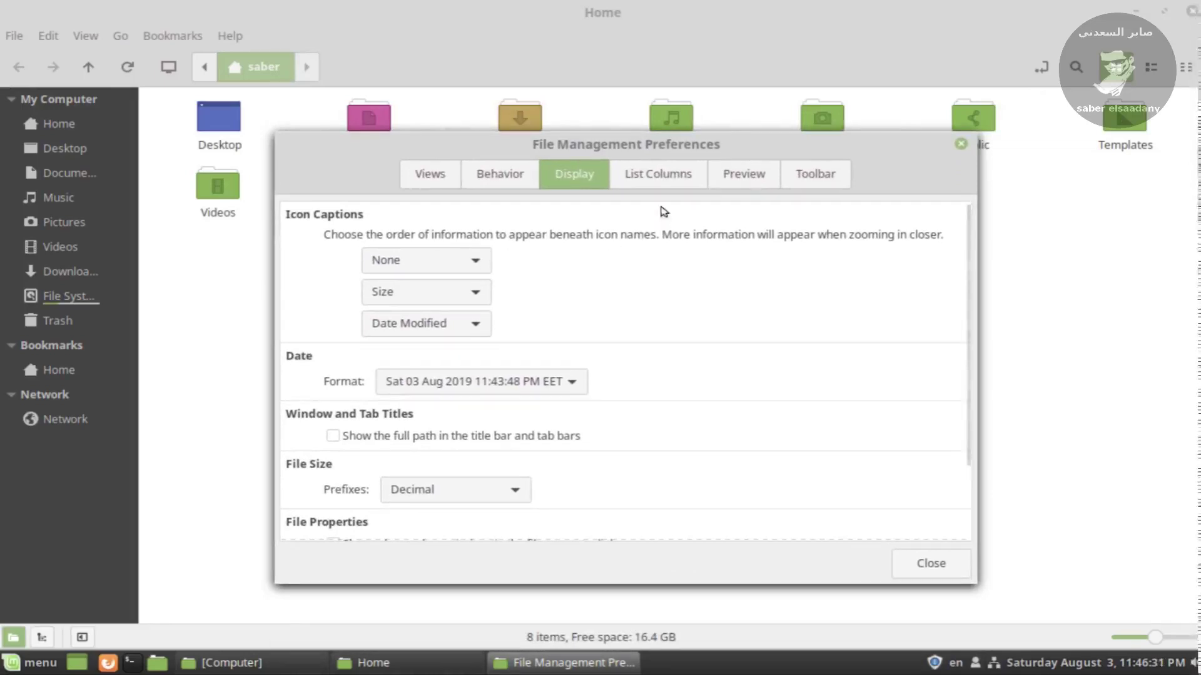
# Step: Look through the List Columns, Preview and Toolbar pages of the file manager preferences
pyautogui.click(650, 186)
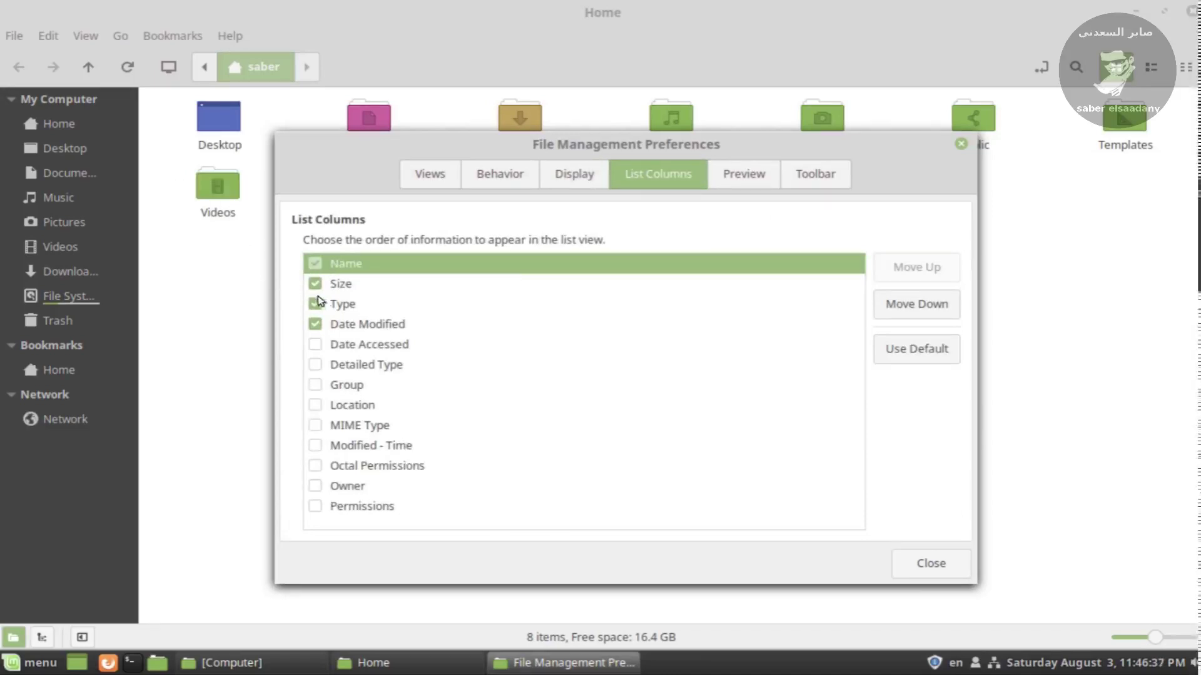
pyautogui.click(741, 181)
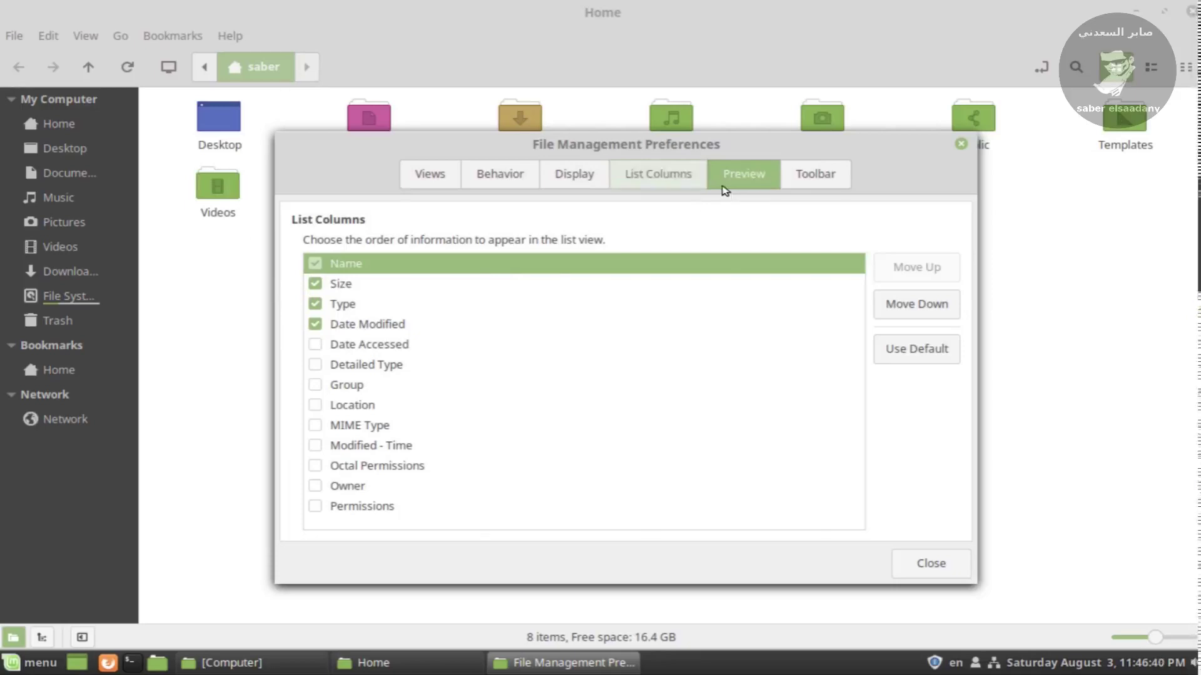
pyautogui.click(810, 173)
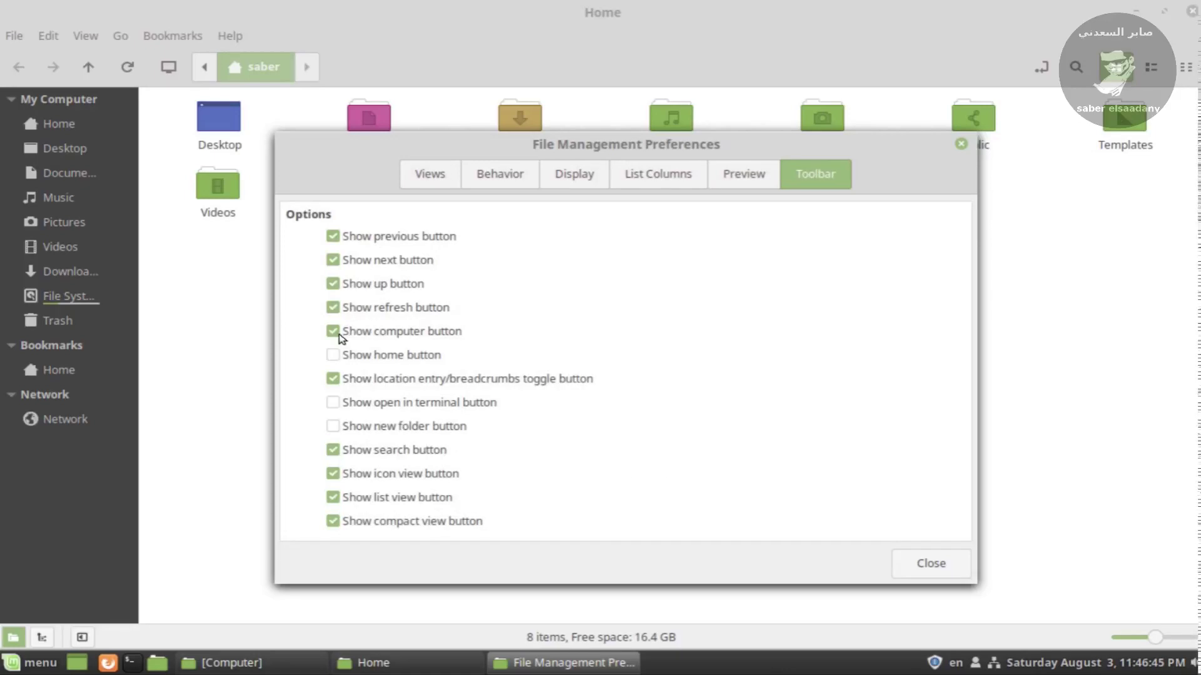
# Step: Hide the refresh and computer buttons on the file manager's toolbar, and show both again
pyautogui.click(339, 307)
pyautogui.click(333, 329)
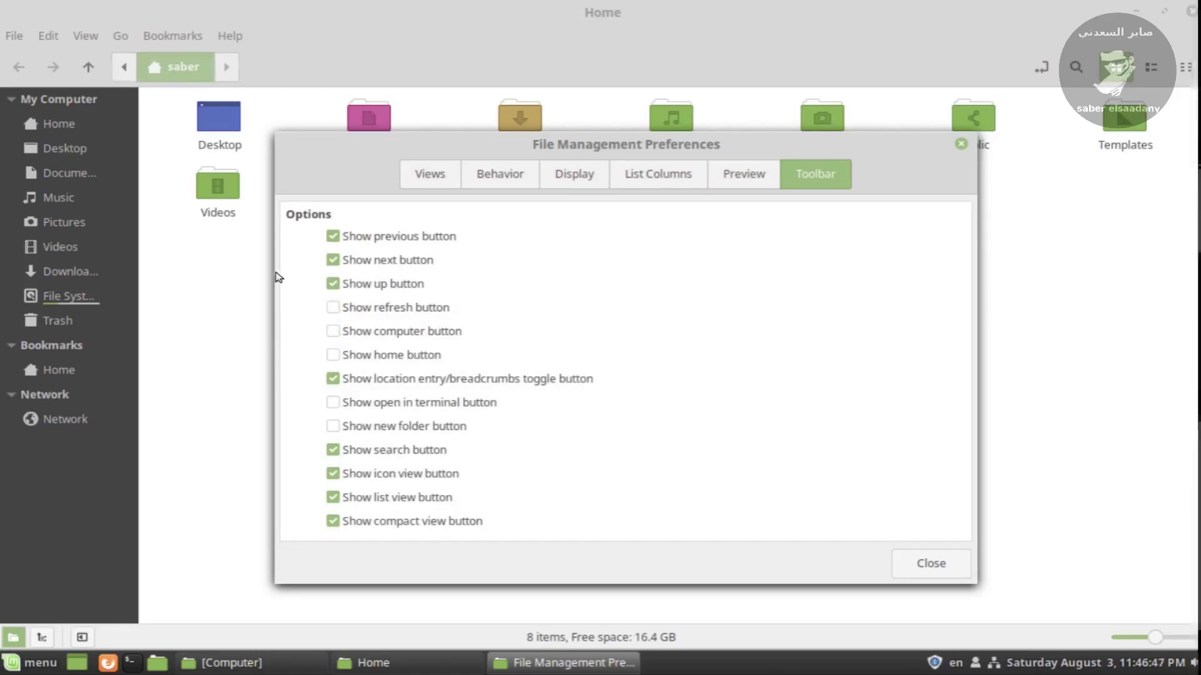
pyautogui.click(332, 307)
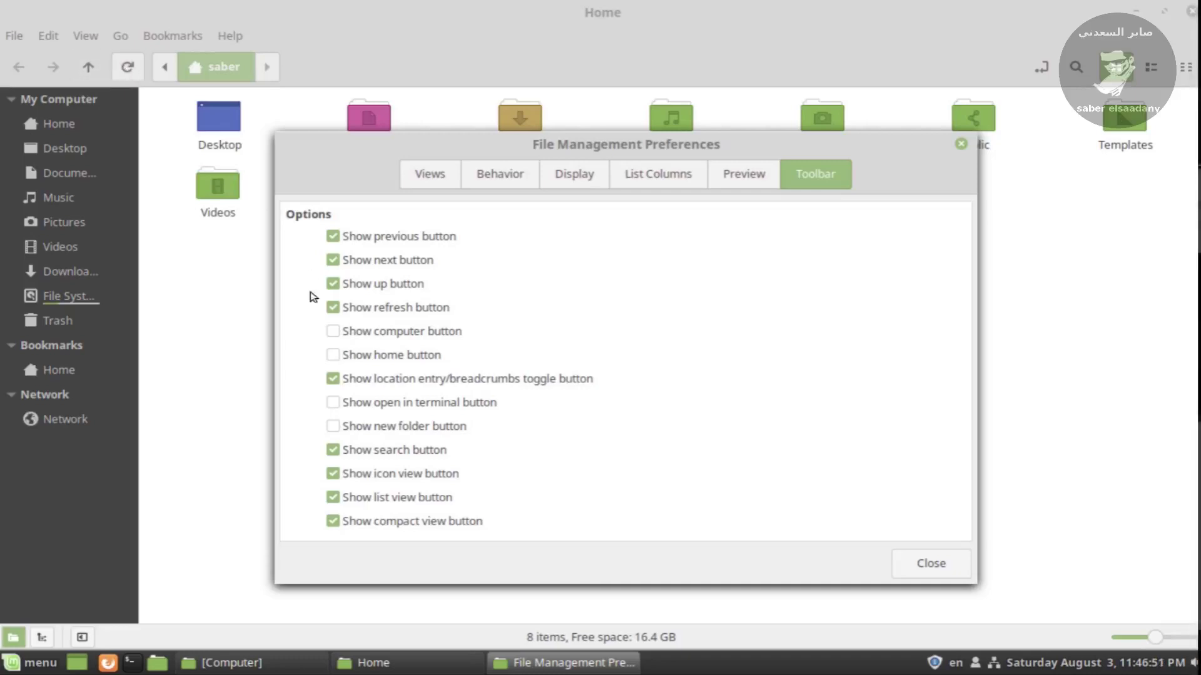
pyautogui.click(333, 331)
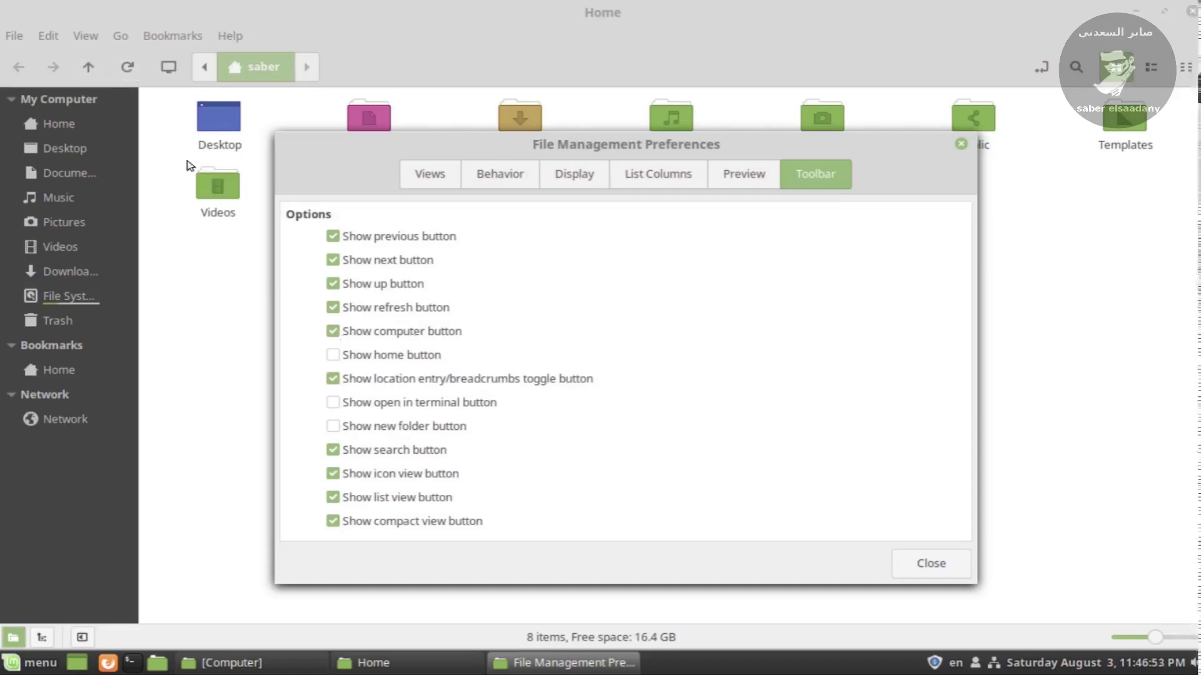
# Step: Turn on "Show home button" for the file manager's toolbar, and close the preferences and the Home window
pyautogui.click(332, 351)
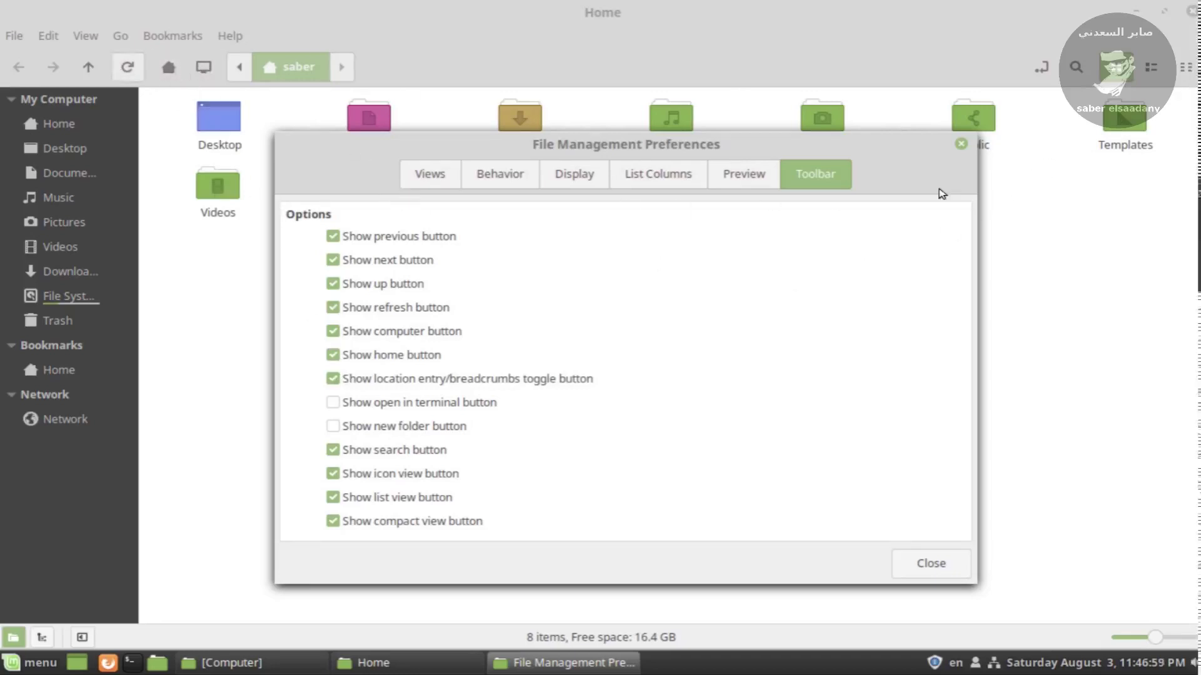
pyautogui.click(962, 145)
pyautogui.click(975, 128)
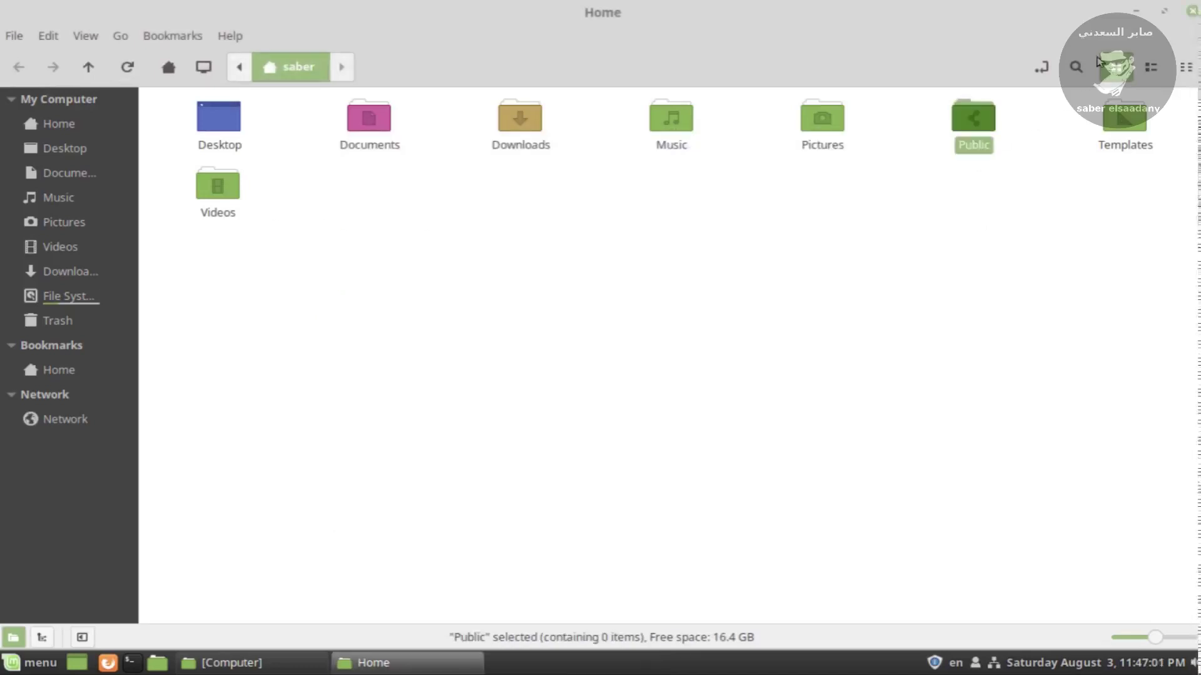
pyautogui.click(1190, 12)
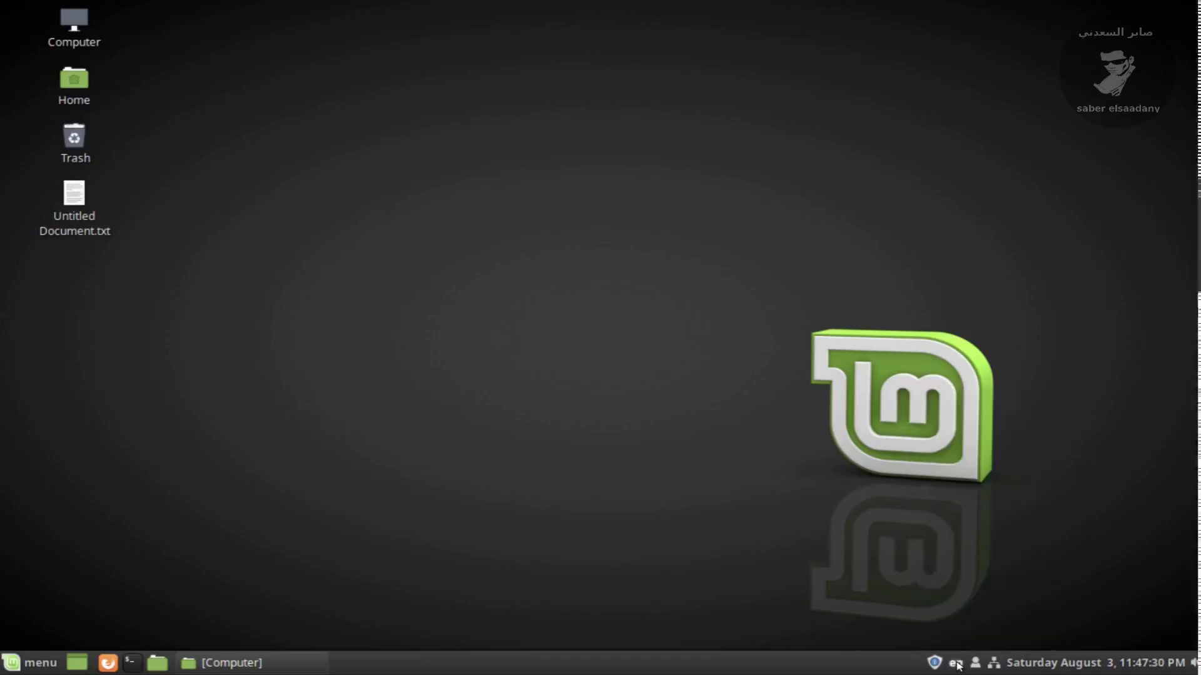
# Step: Look through the keyboard layout settings and the list of layouts available to add, without adding one, and close System Settings
pyautogui.click(957, 664)
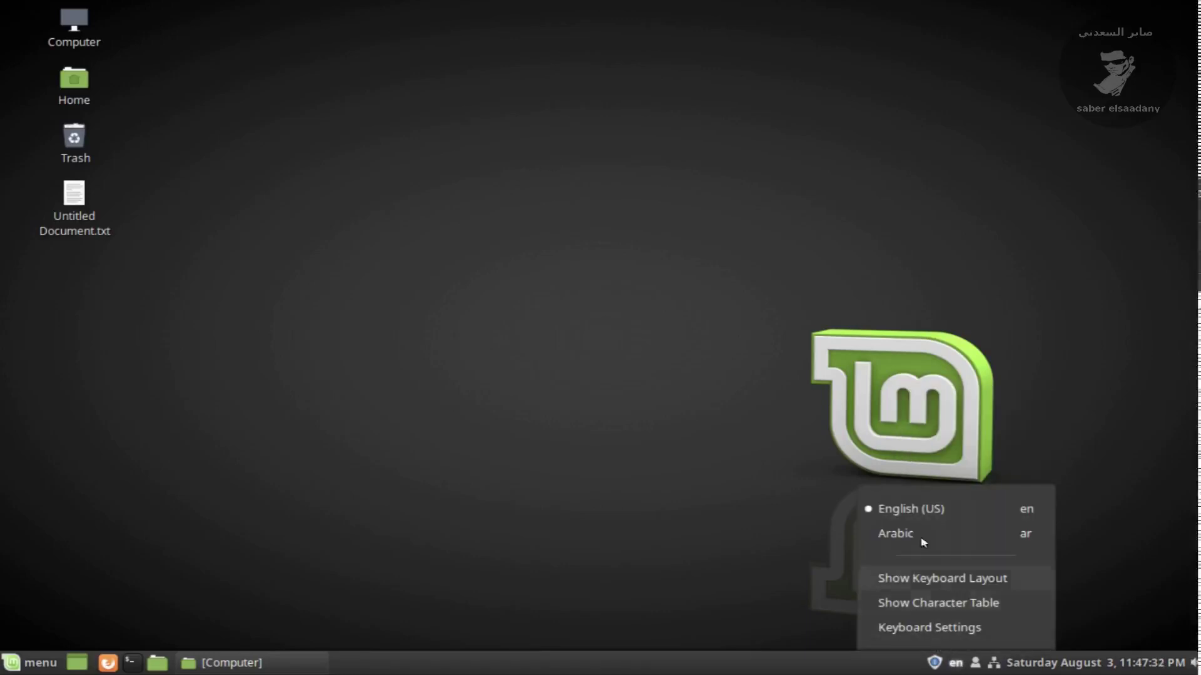
pyautogui.click(923, 626)
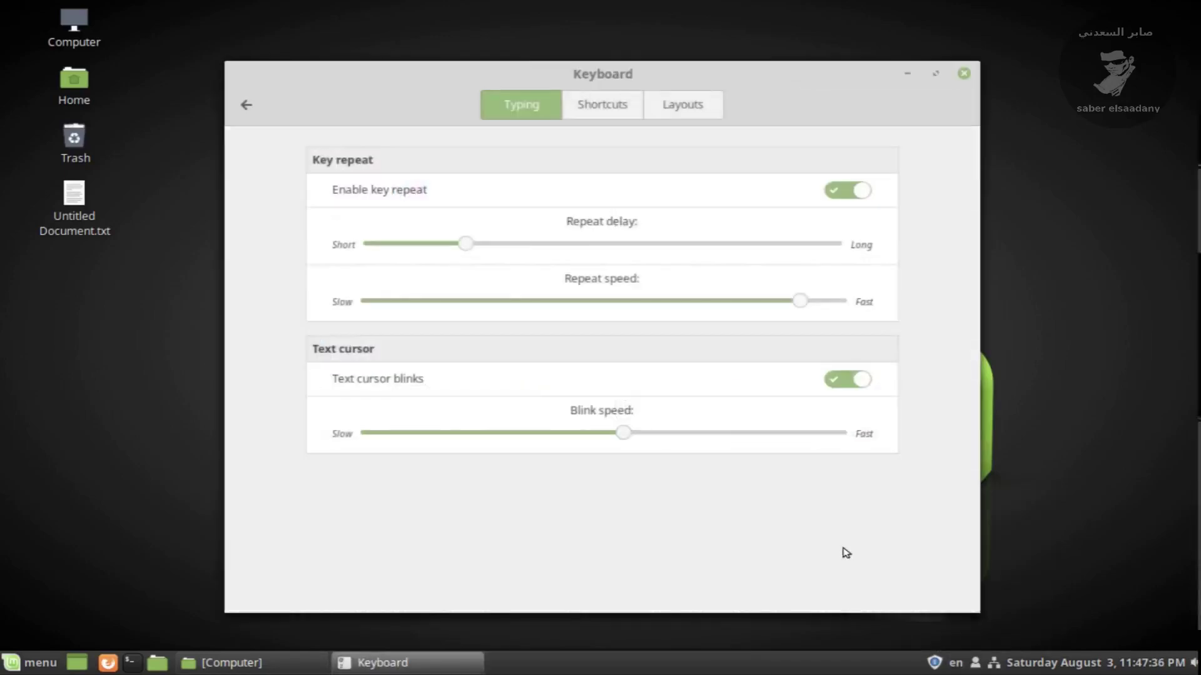
pyautogui.click(713, 103)
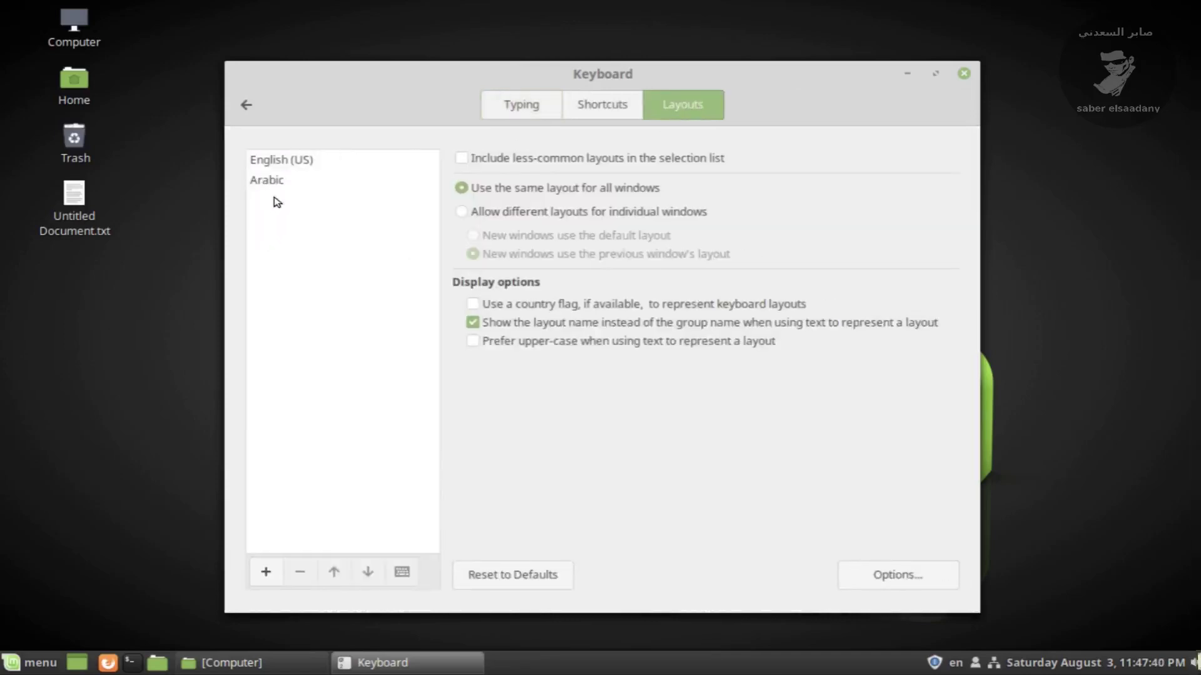
pyautogui.click(267, 573)
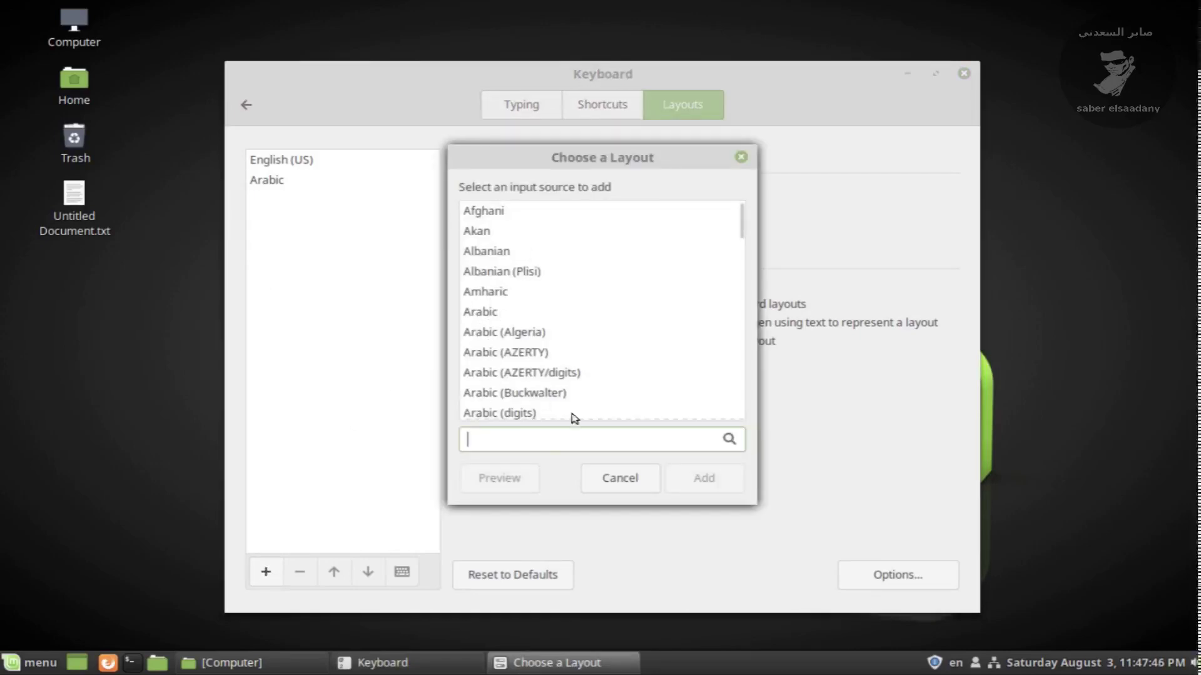
pyautogui.click(638, 485)
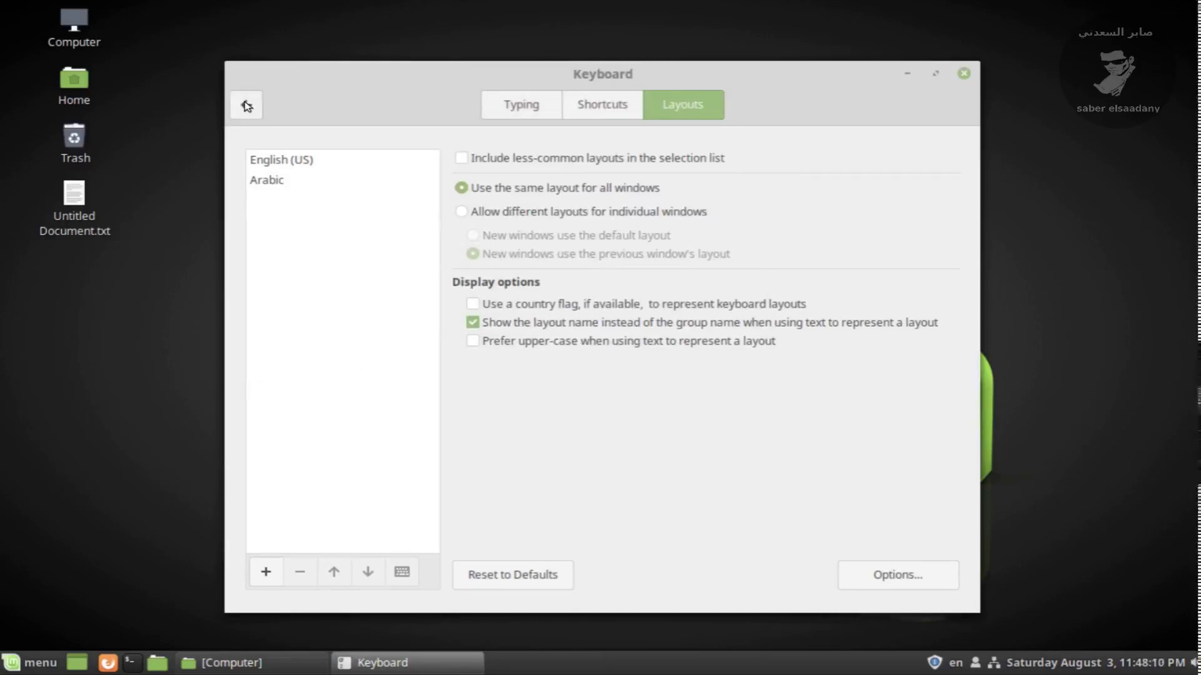
pyautogui.click(246, 105)
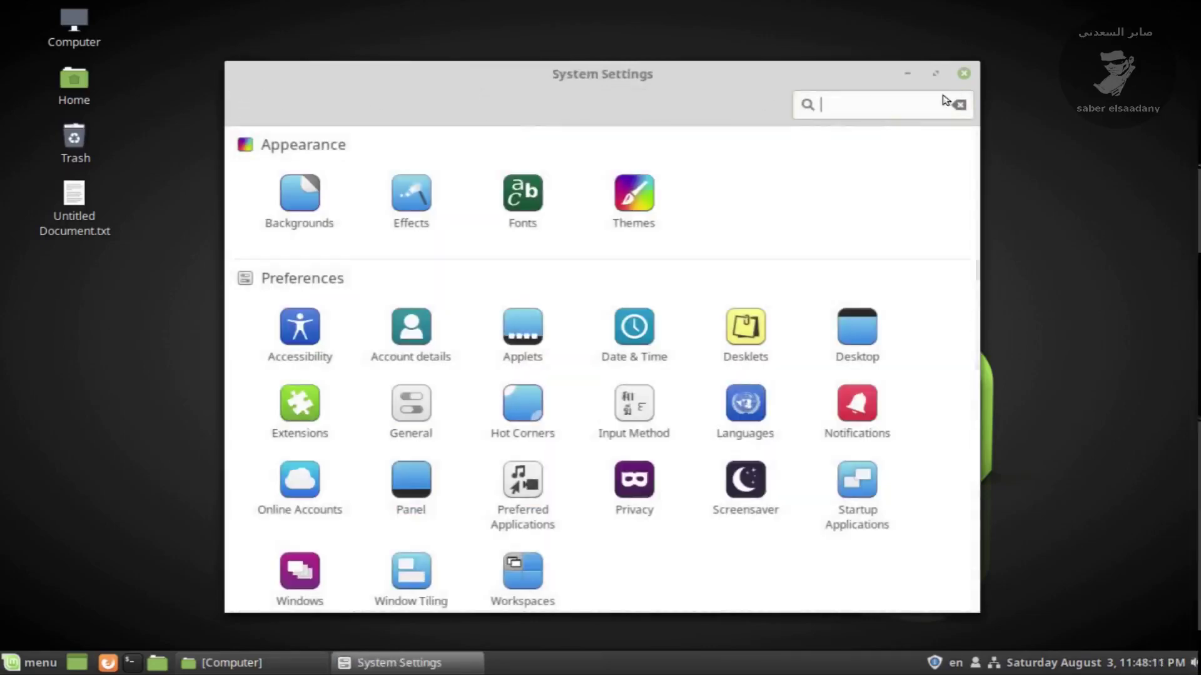
pyautogui.click(964, 73)
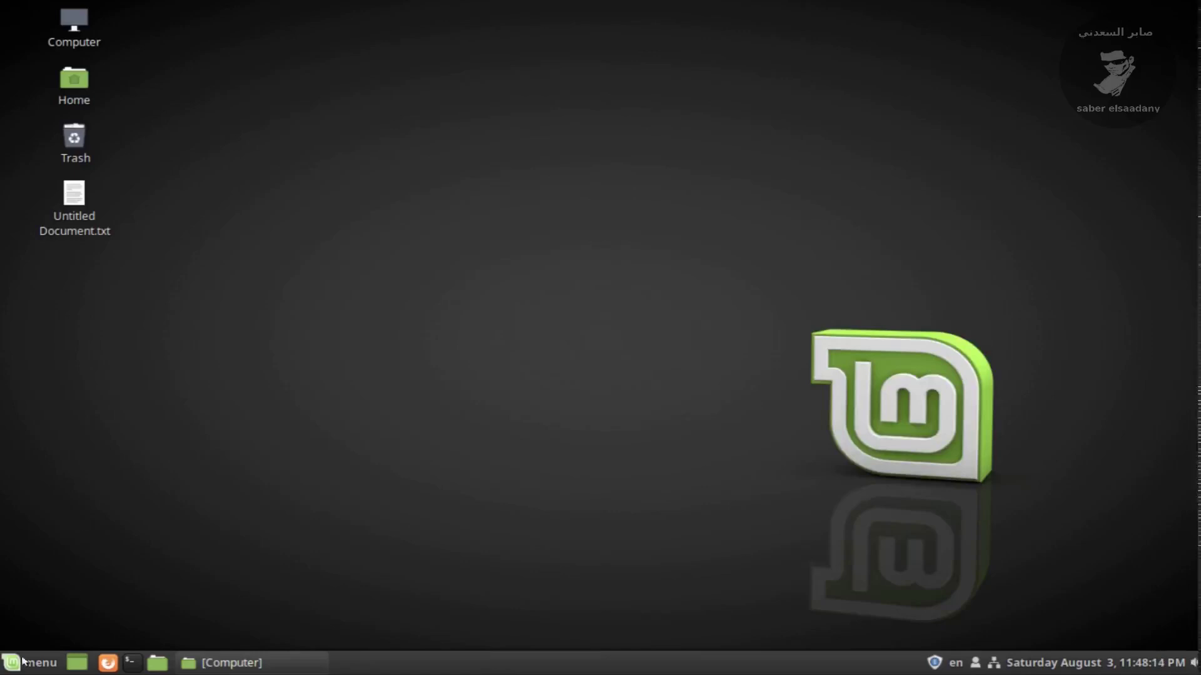
# Step: Configure the panel's Menu applet so that its label text reads "start"
pyautogui.click(14, 666)
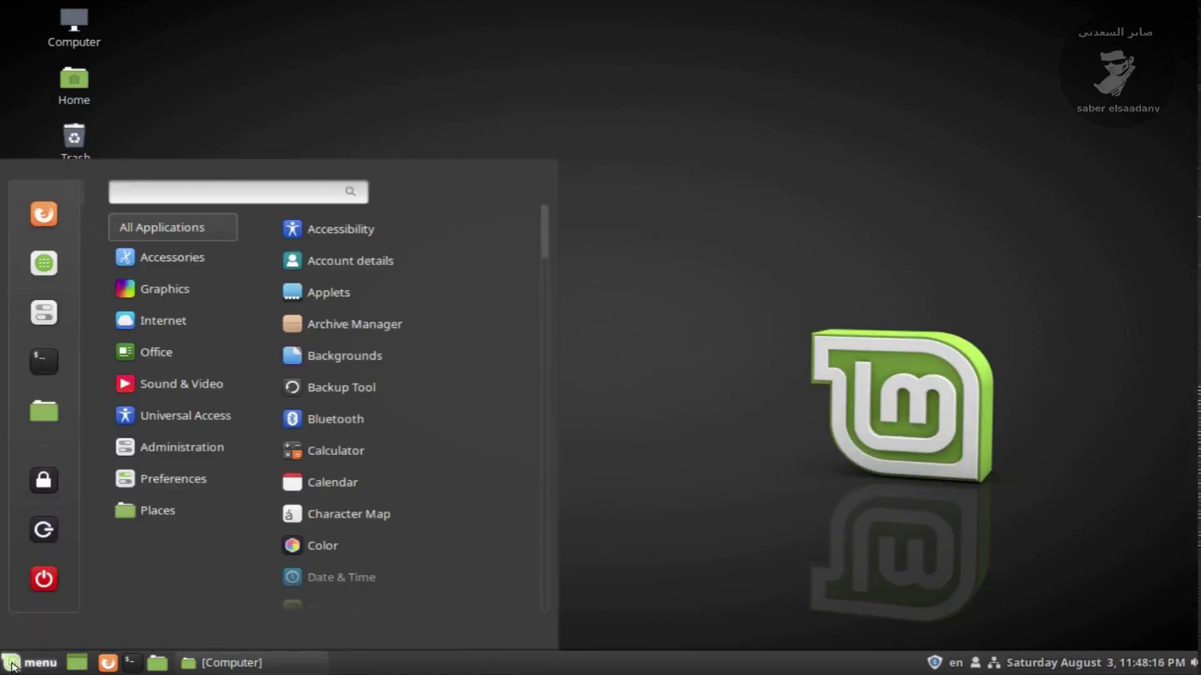
pyautogui.click(12, 667)
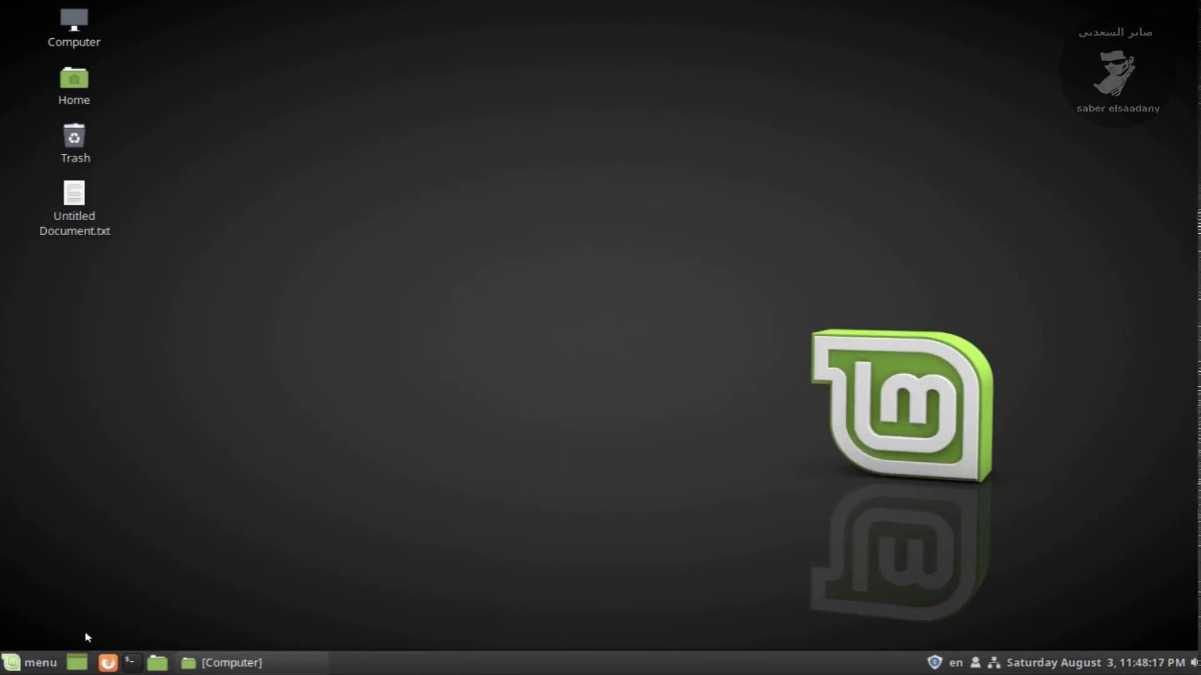
pyautogui.rightClick(17, 663)
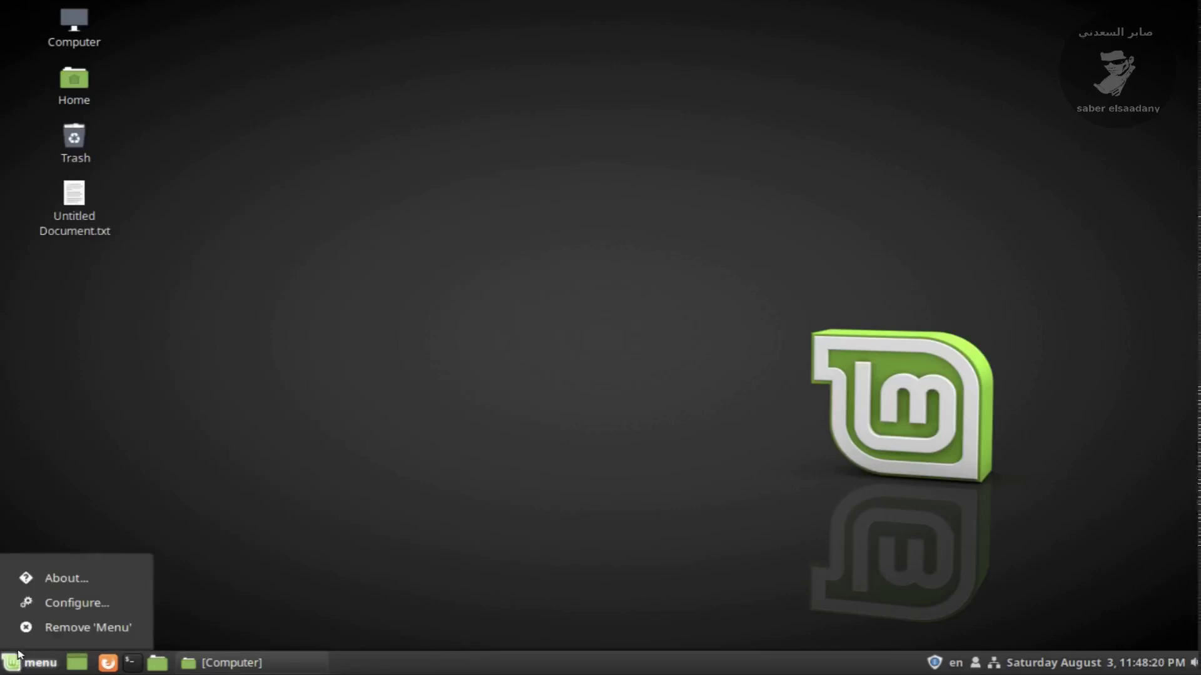
pyautogui.click(65, 604)
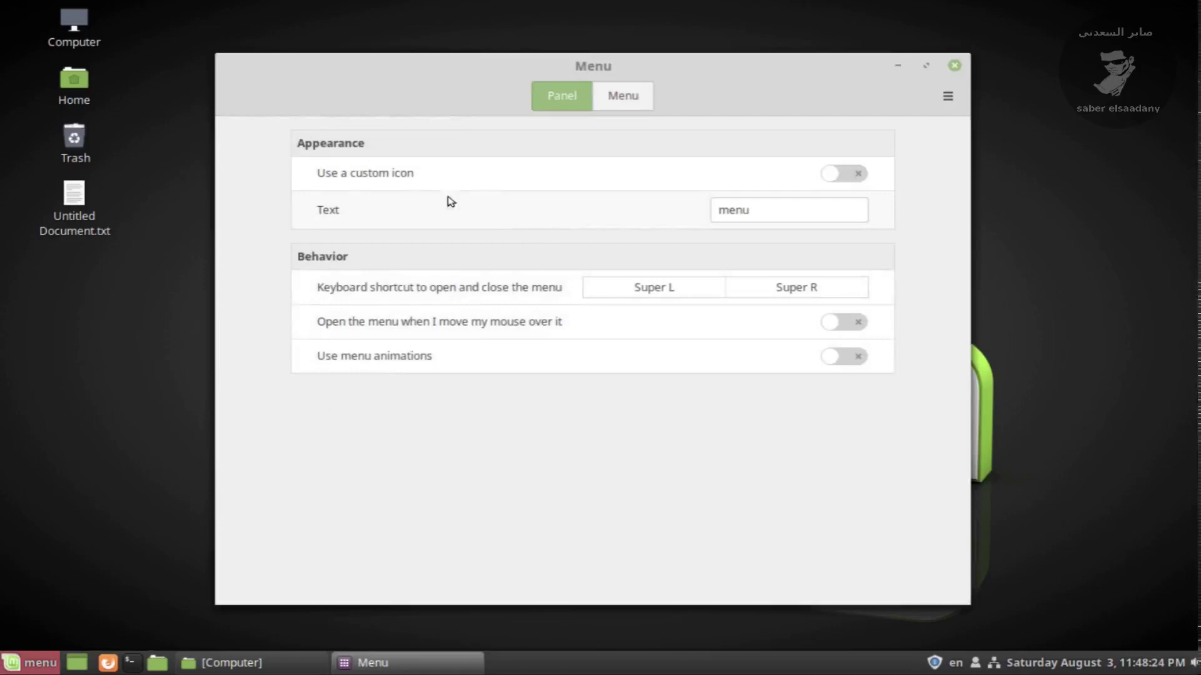
pyautogui.doubleClick(751, 211)
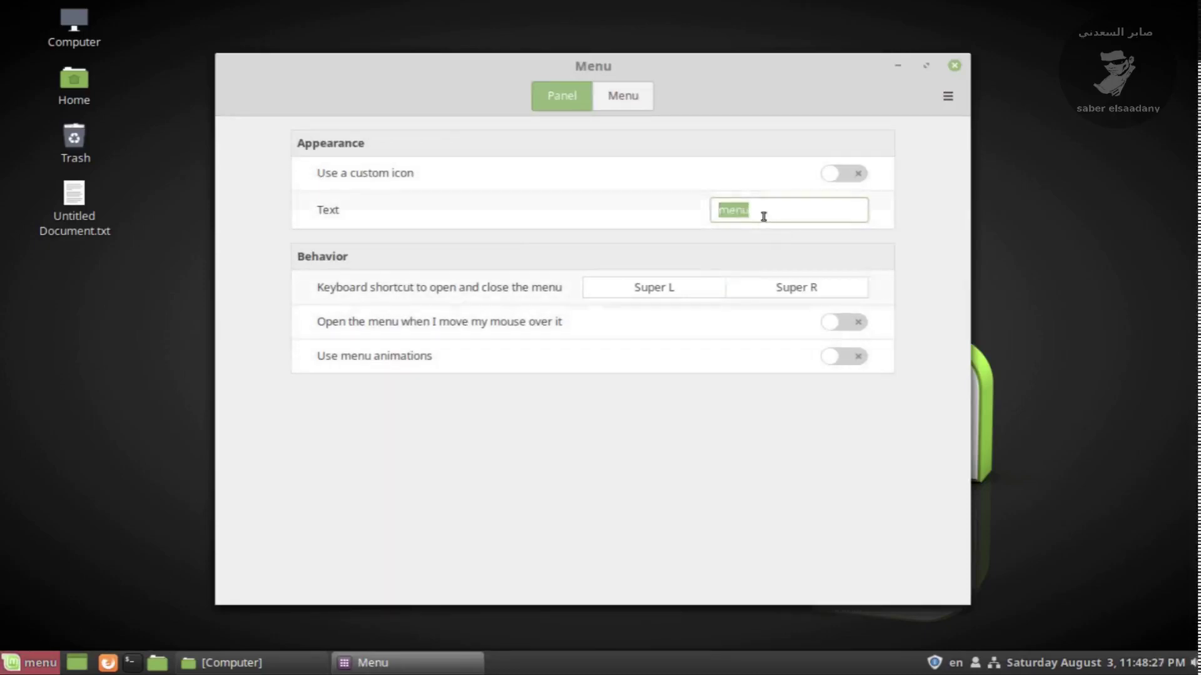
pyautogui.write('st')
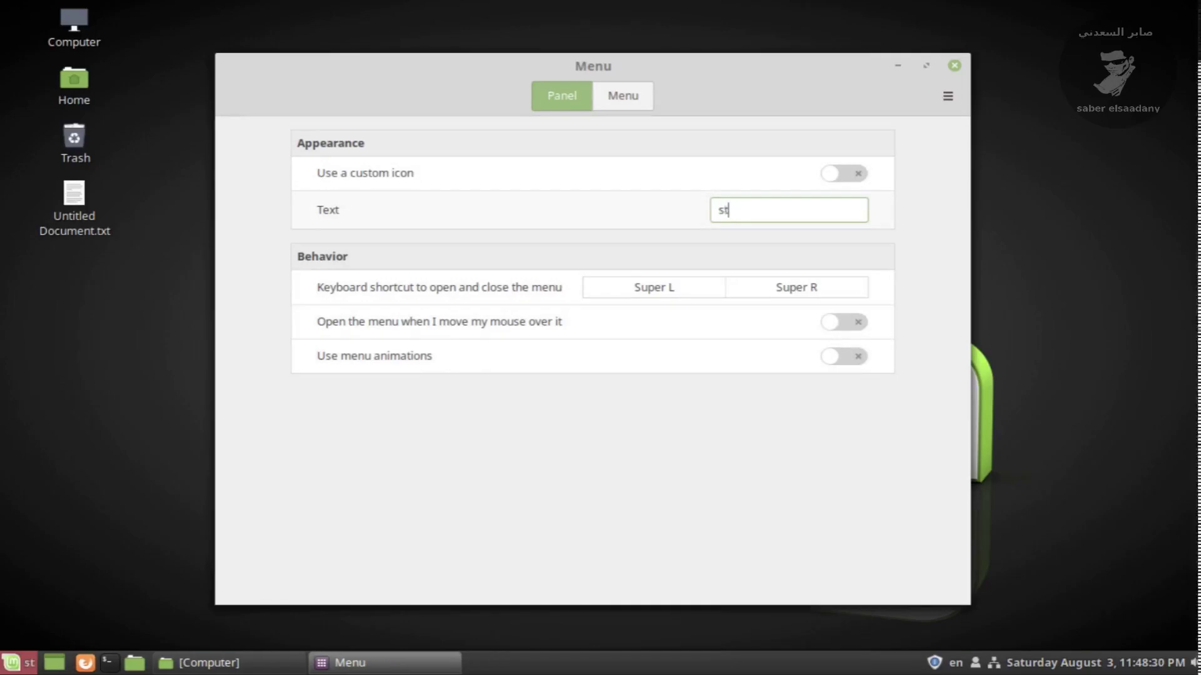
pyautogui.write('art')
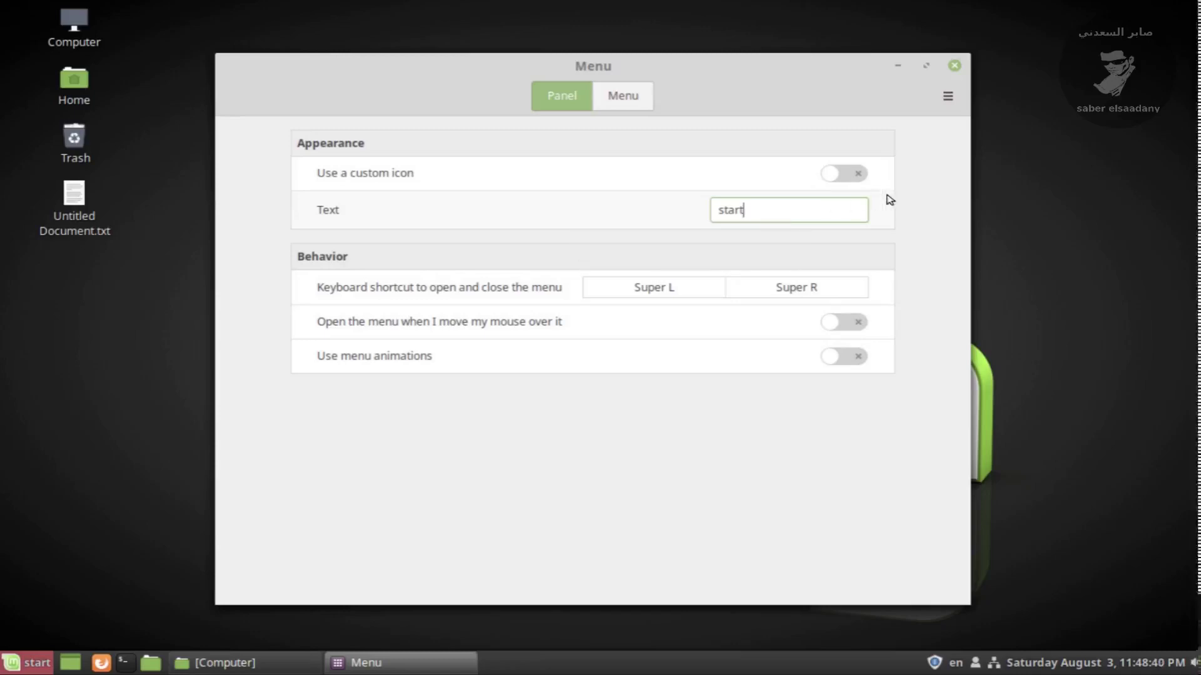
# Step: Try the custom icon option for the Menu applet, turn it off again, and show the applet's Menu page
pyautogui.click(841, 175)
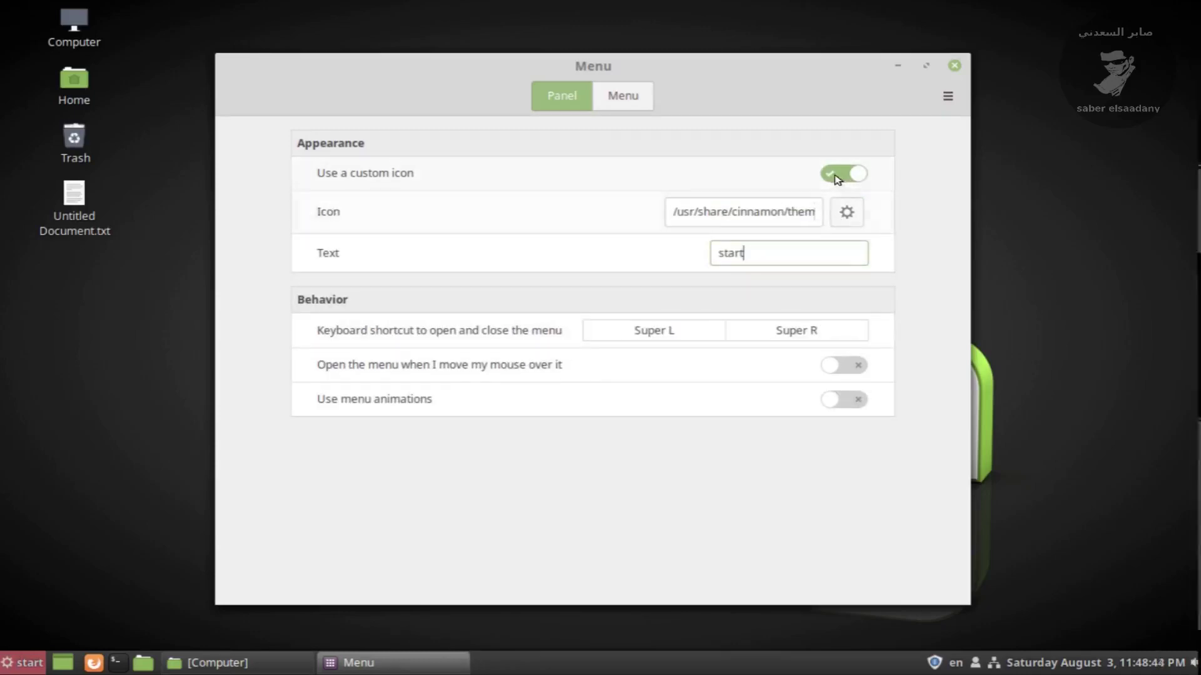
pyautogui.click(837, 177)
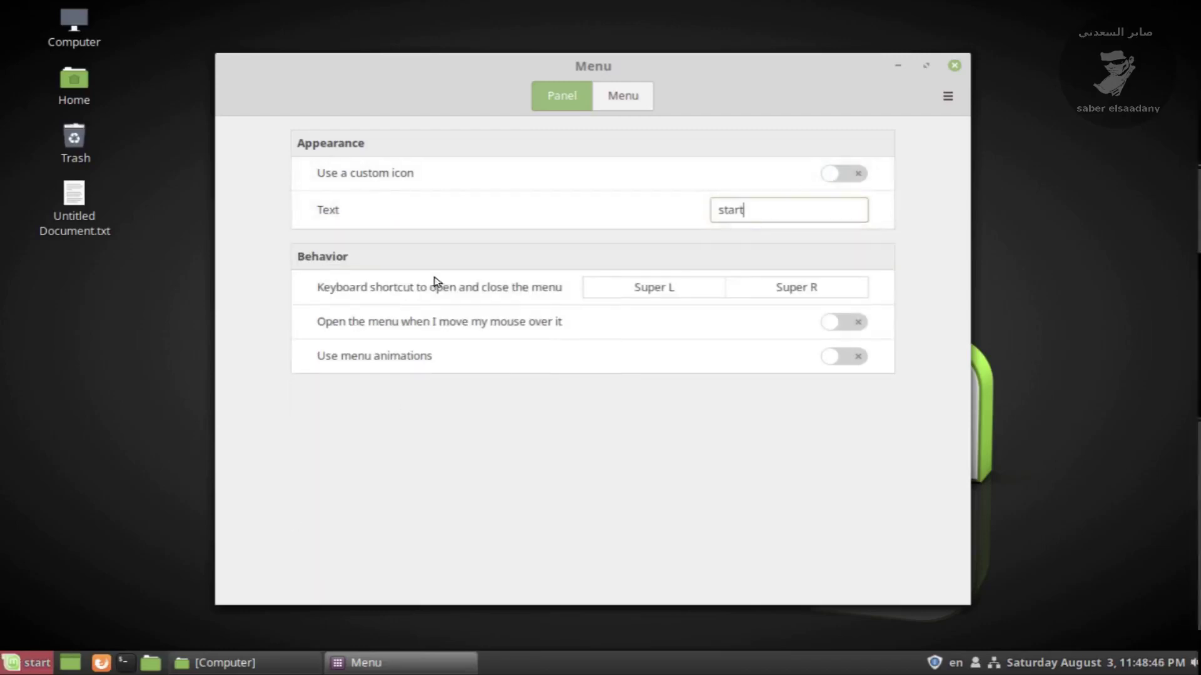
pyautogui.click(616, 97)
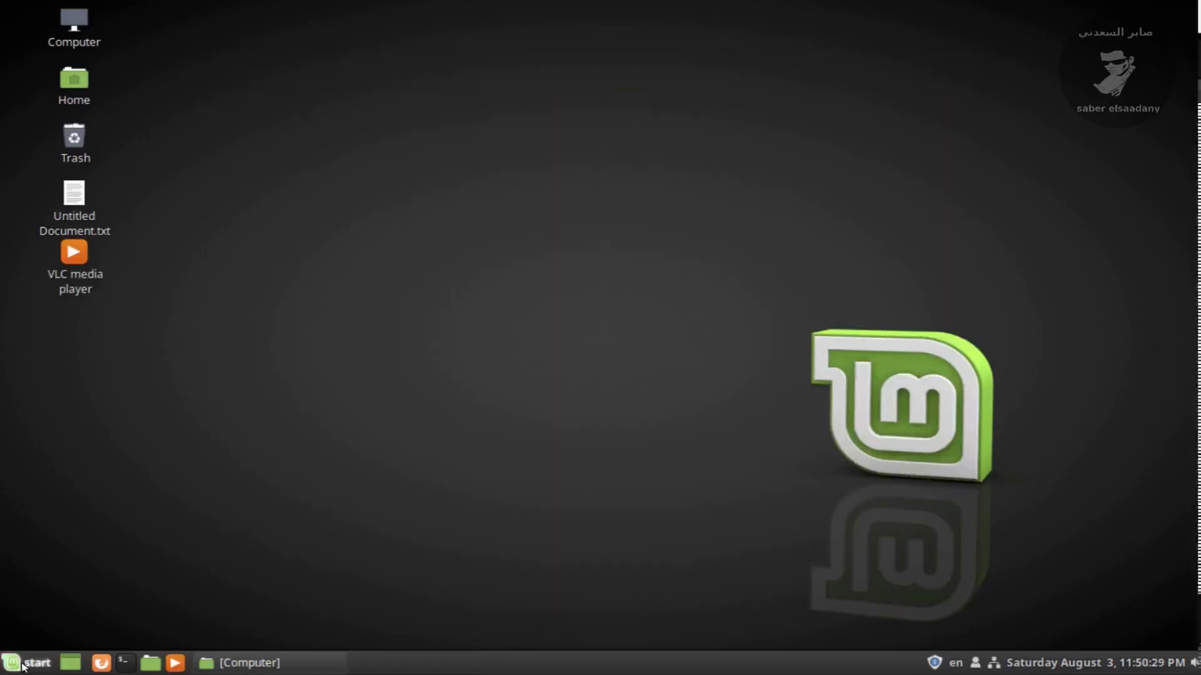
# Step: Open the Software Manager, look through its Games and Graphics categories, and return to its start page
pyautogui.click(24, 663)
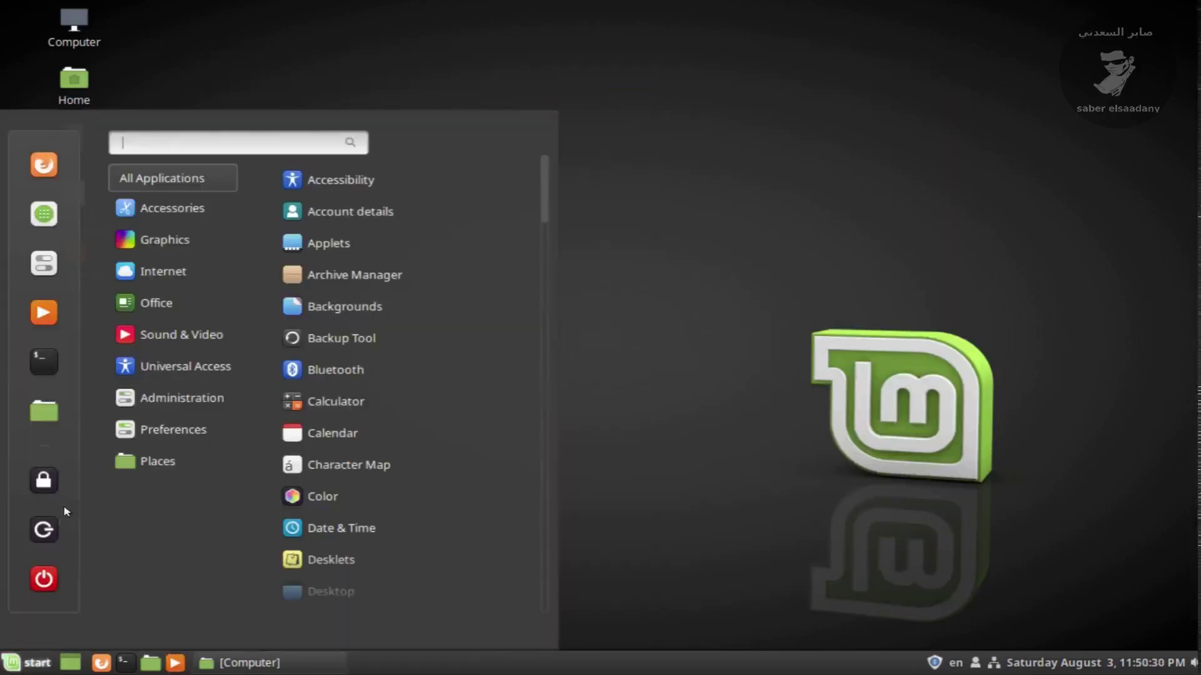
pyautogui.click(44, 215)
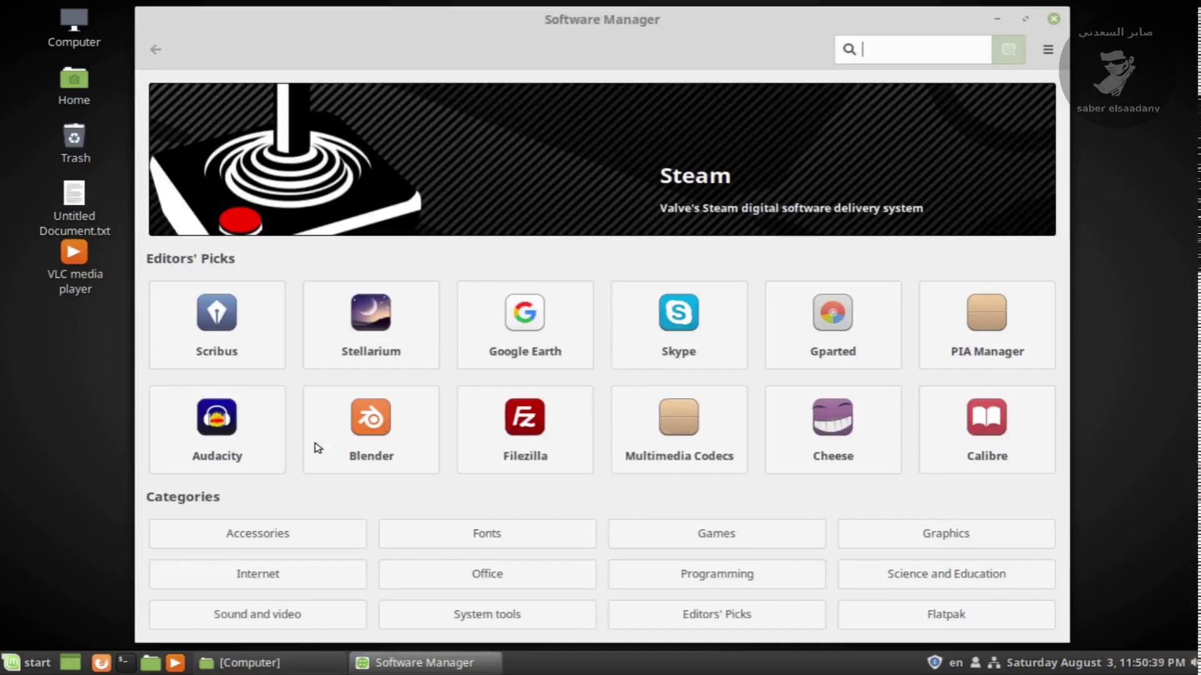
pyautogui.click(713, 542)
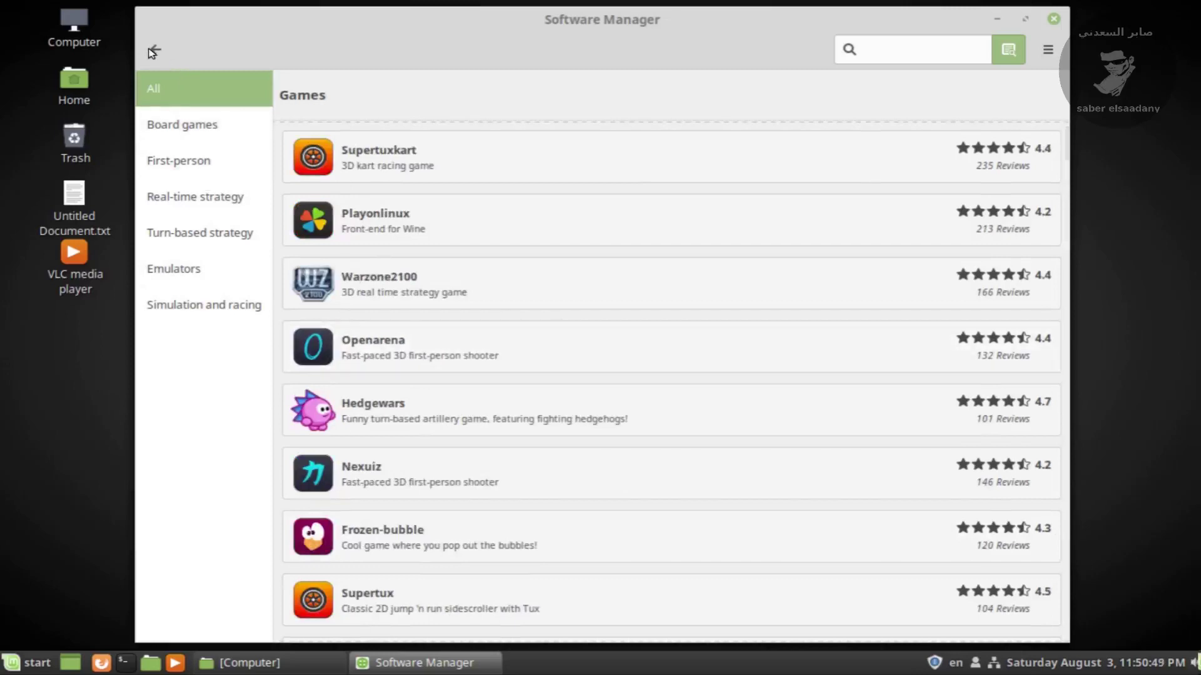
pyautogui.click(154, 50)
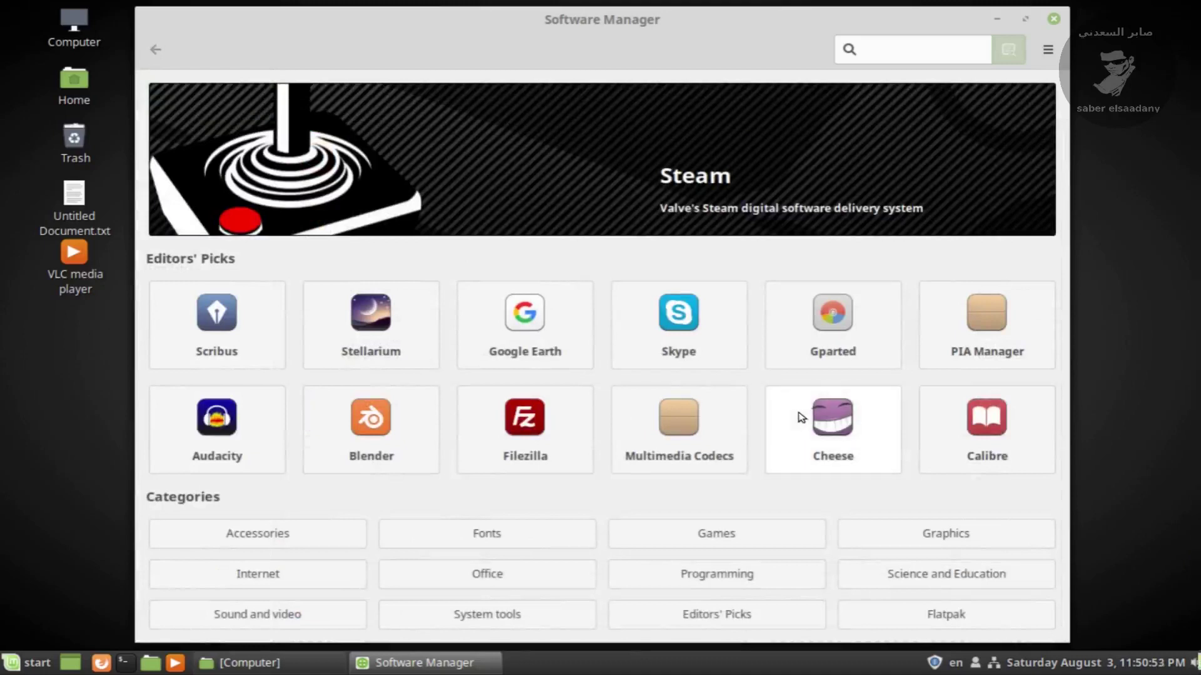
pyautogui.click(966, 537)
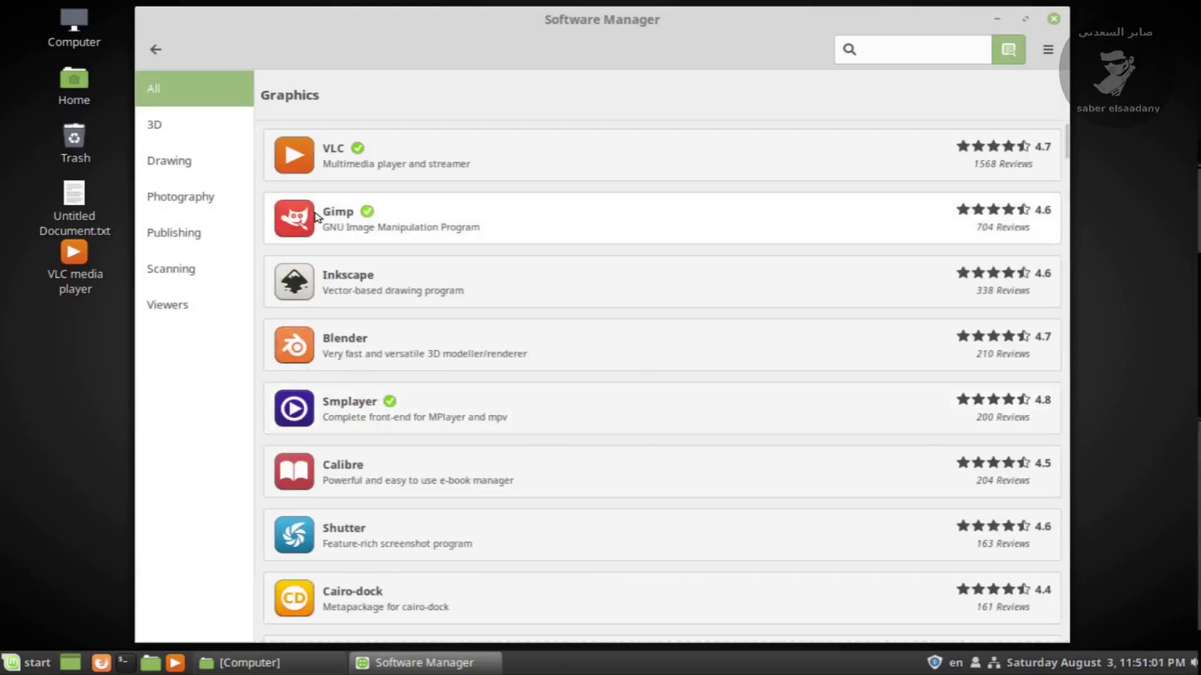
pyautogui.press('Tab')
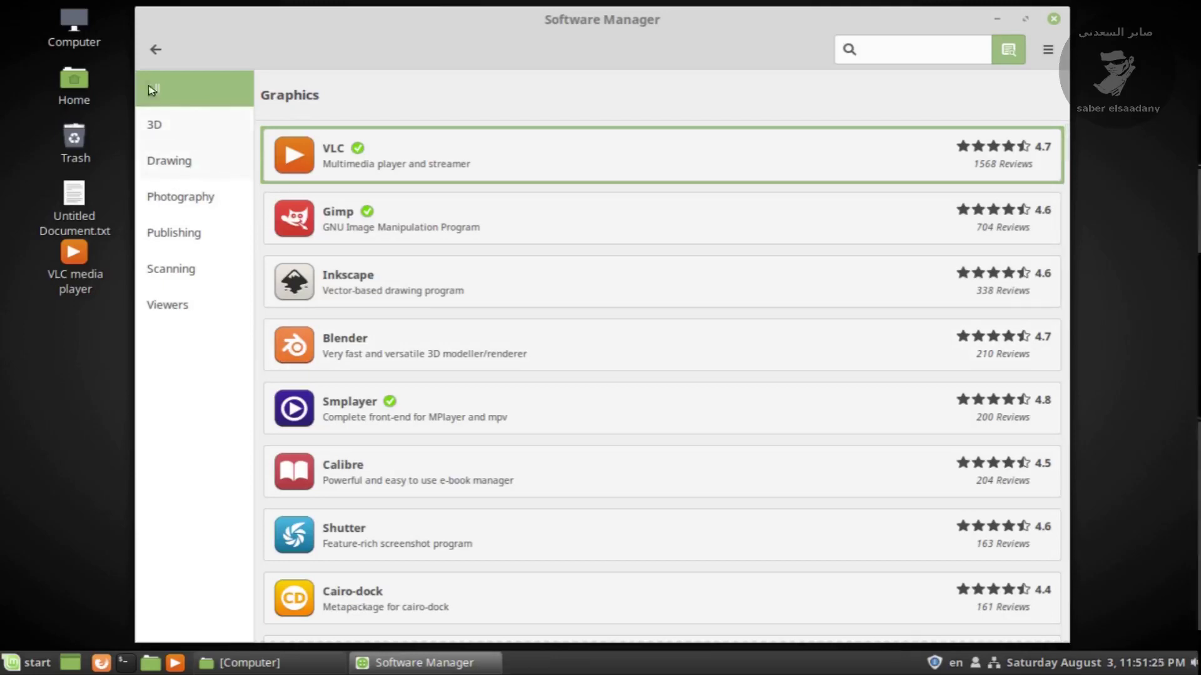
pyautogui.click(156, 50)
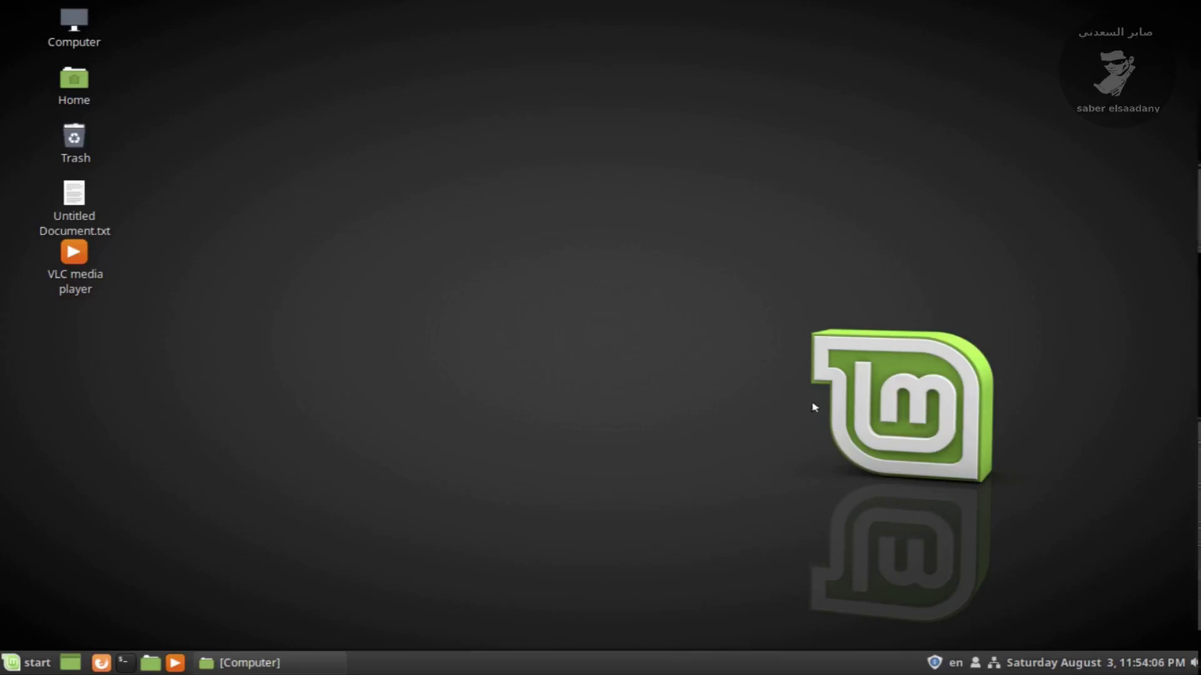
pyautogui.rightClick(626, 387)
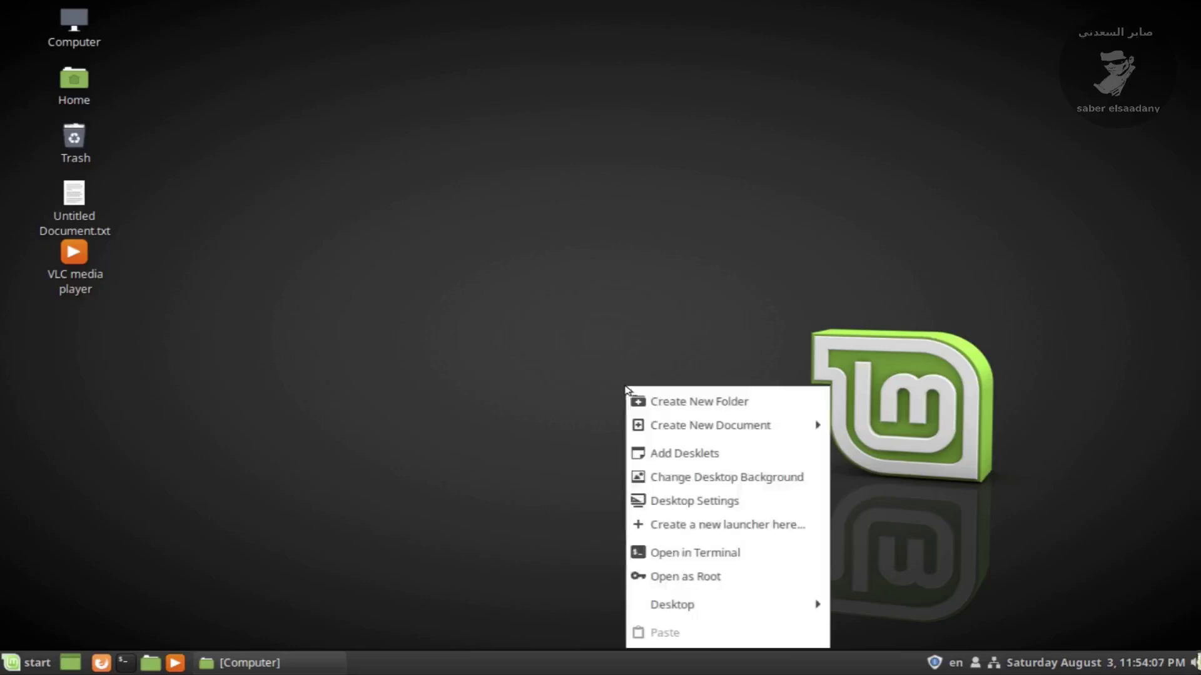
pyautogui.click(456, 339)
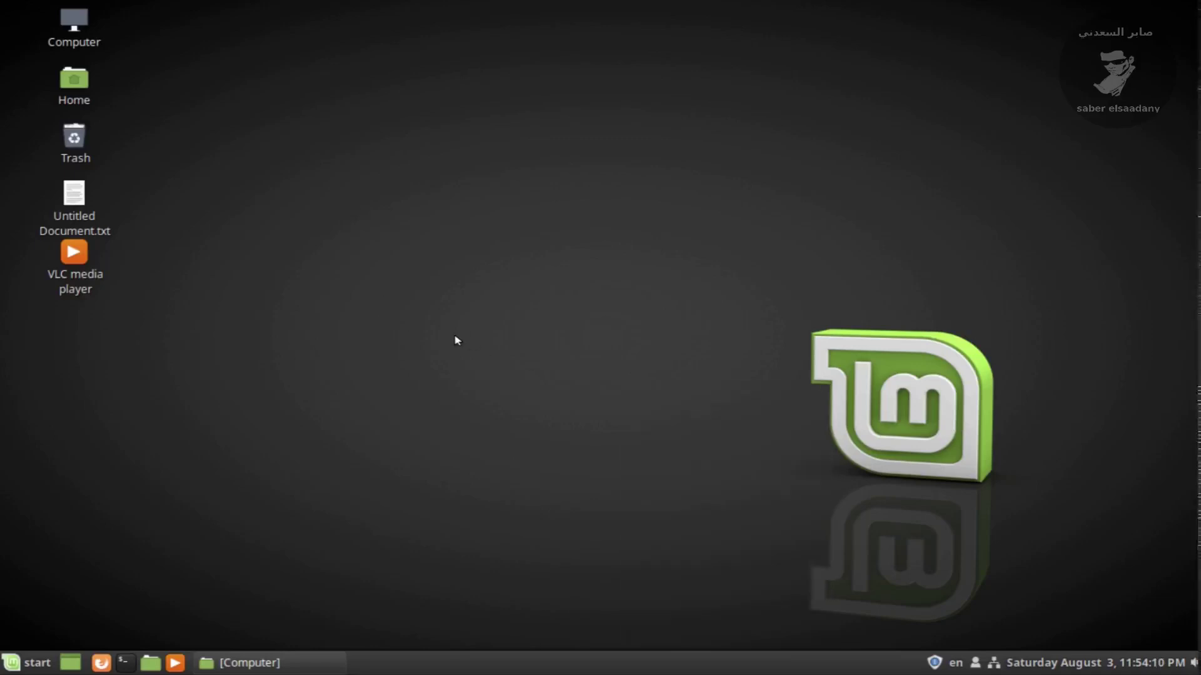